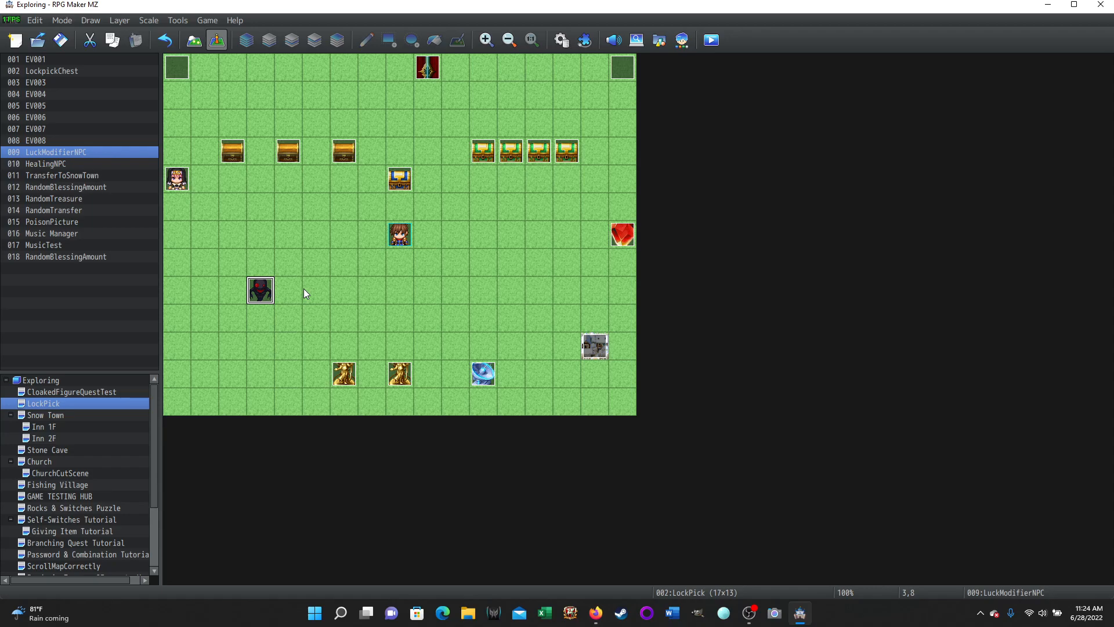
Start a new game in a playtest of the project and approach the black monster.
left_click(713, 41)
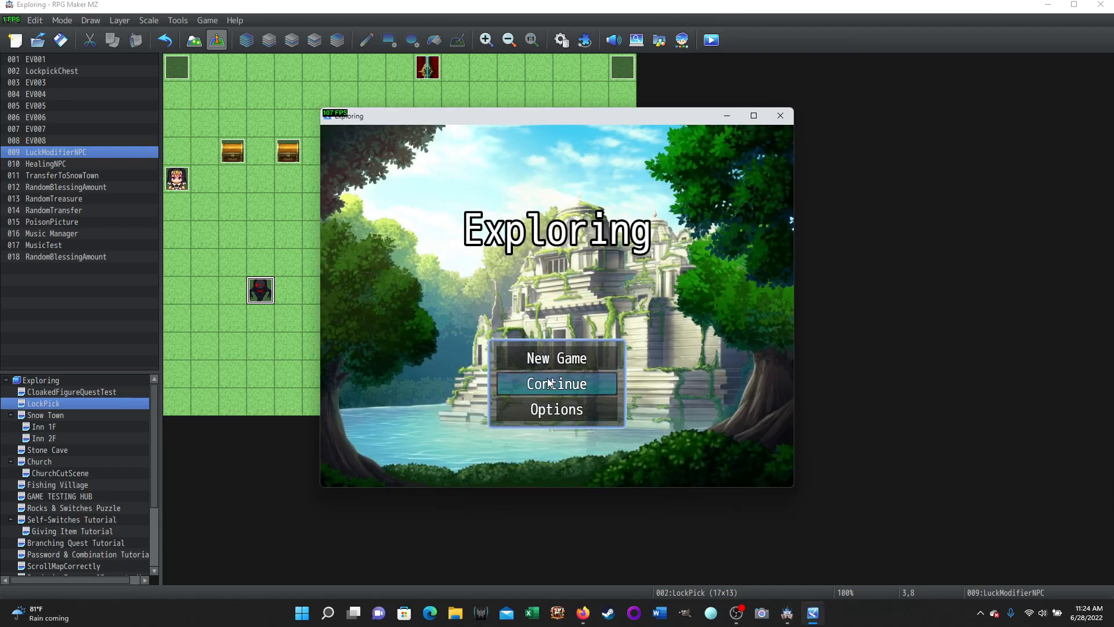
left_click(556, 358)
key("Down")
key("Left")
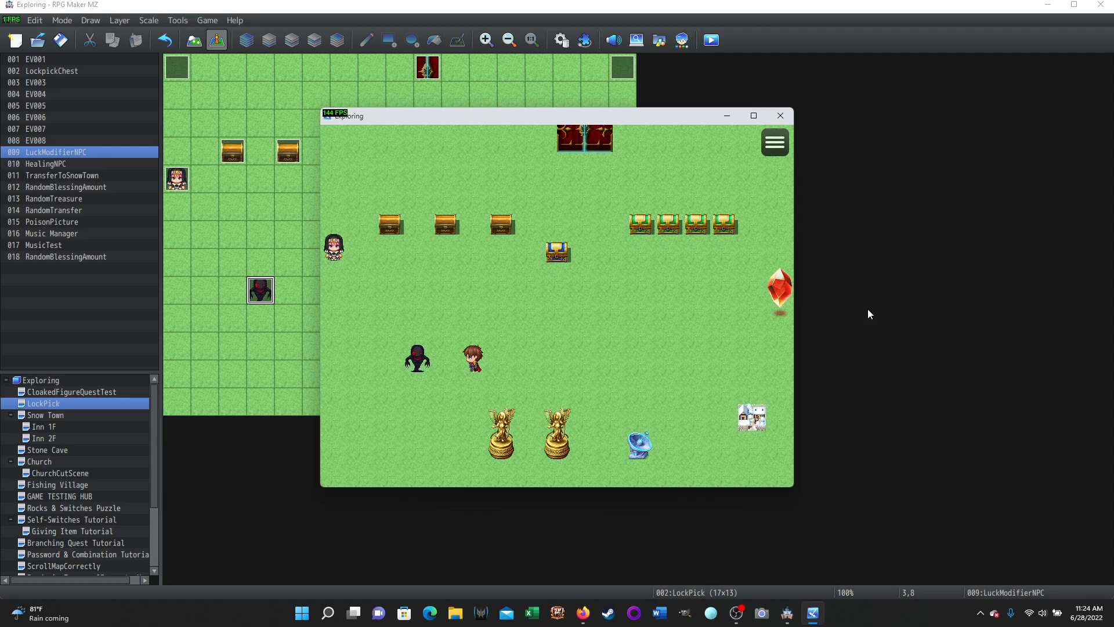
Talk to the black monster and go through its entire lock-picking skill check dialogue.
key("Left")
key("Return")
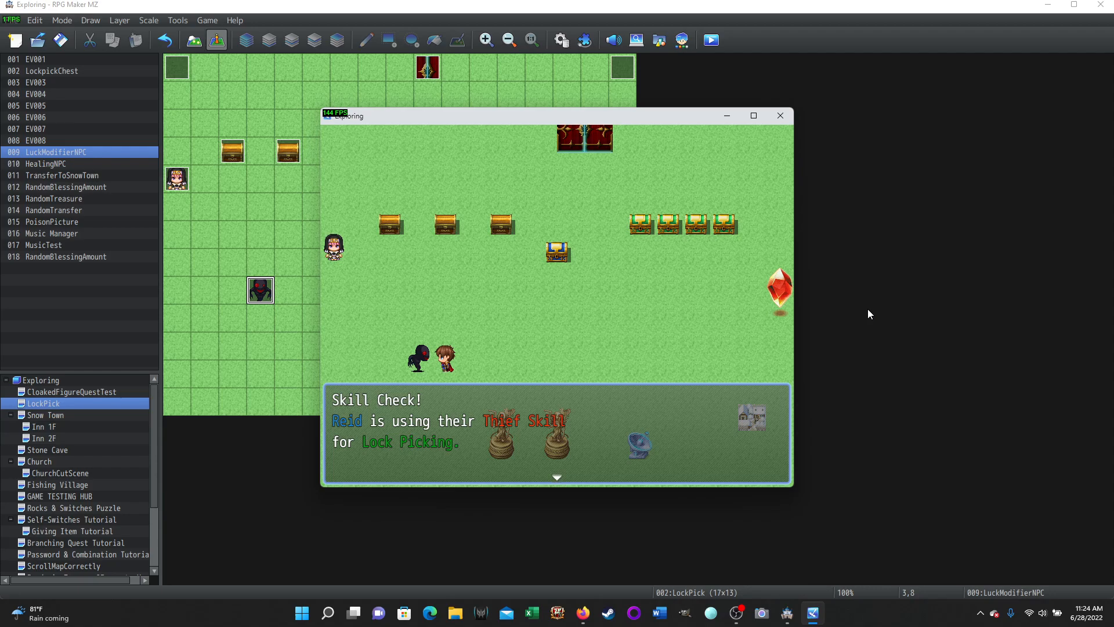
key("Return")
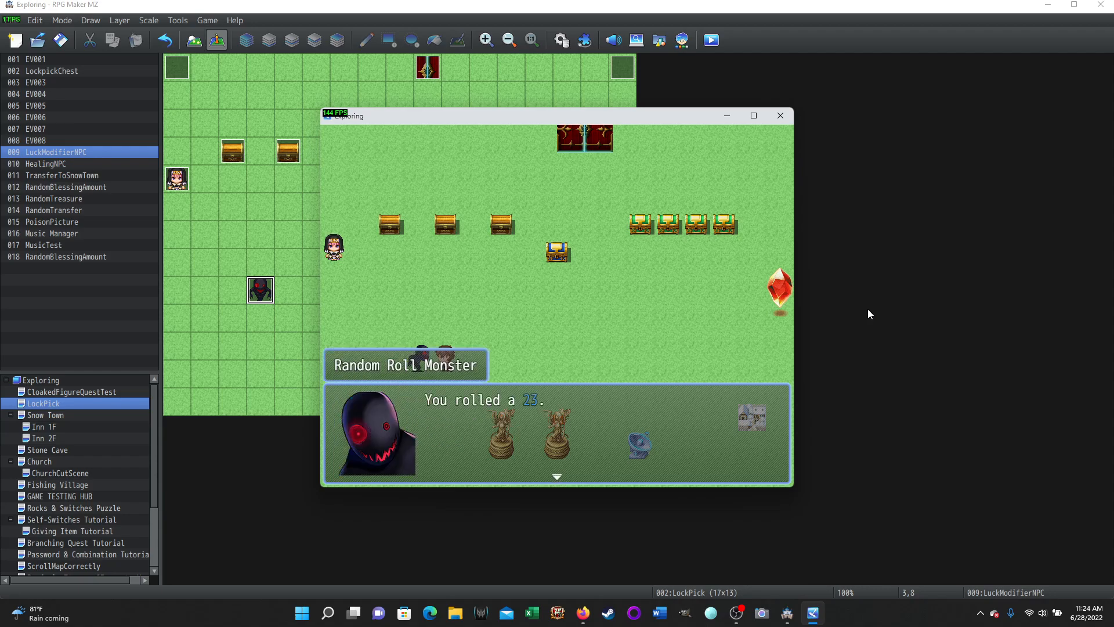
key("Return")
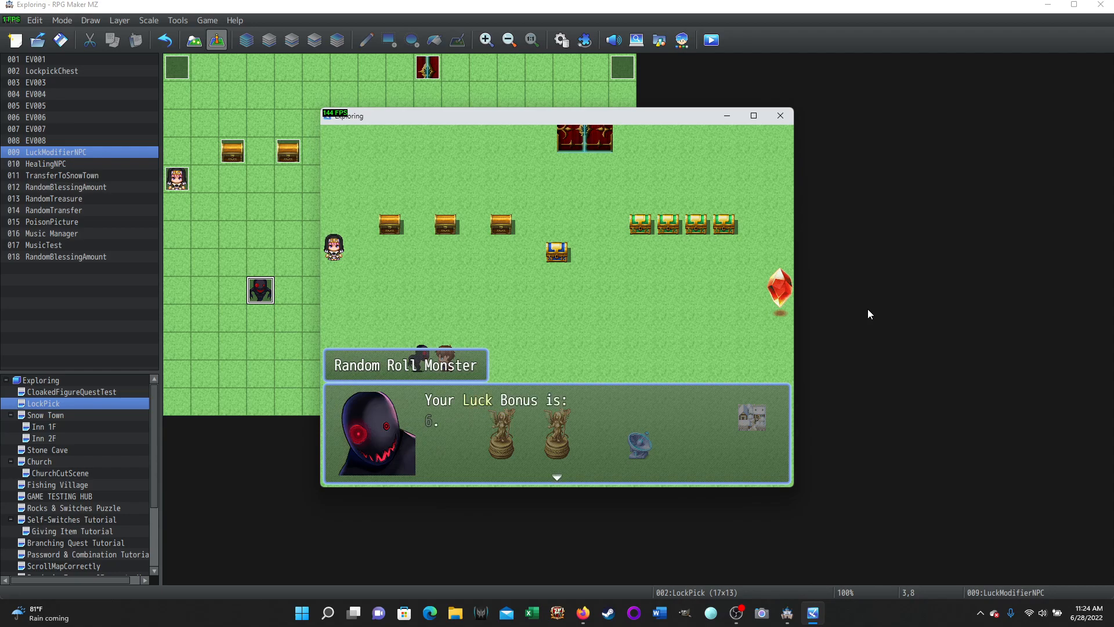
key("Return")
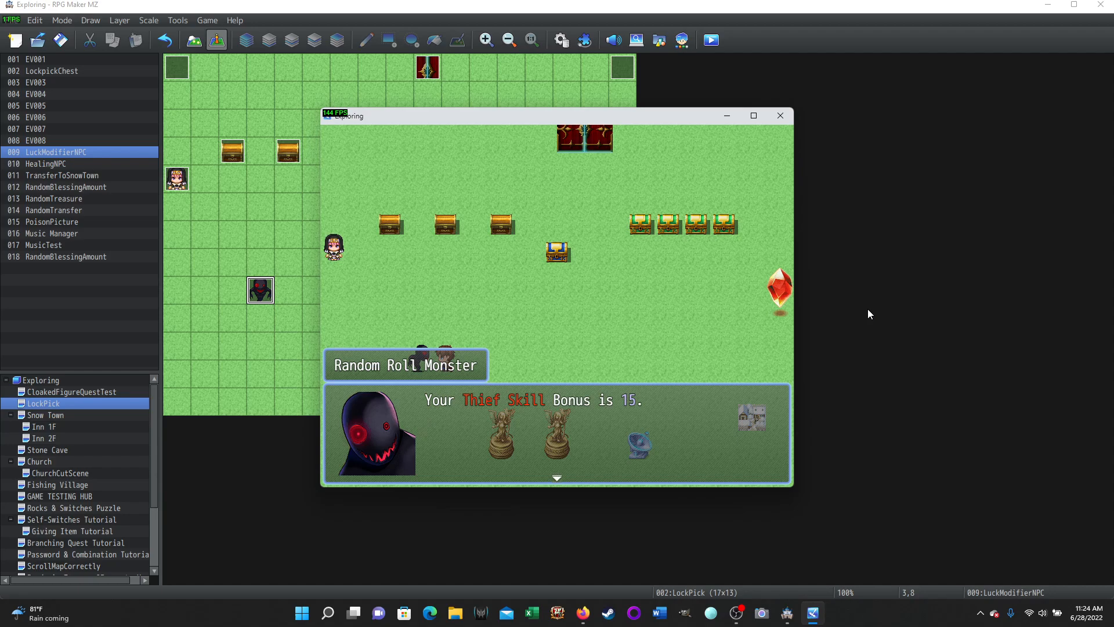
key("Return")
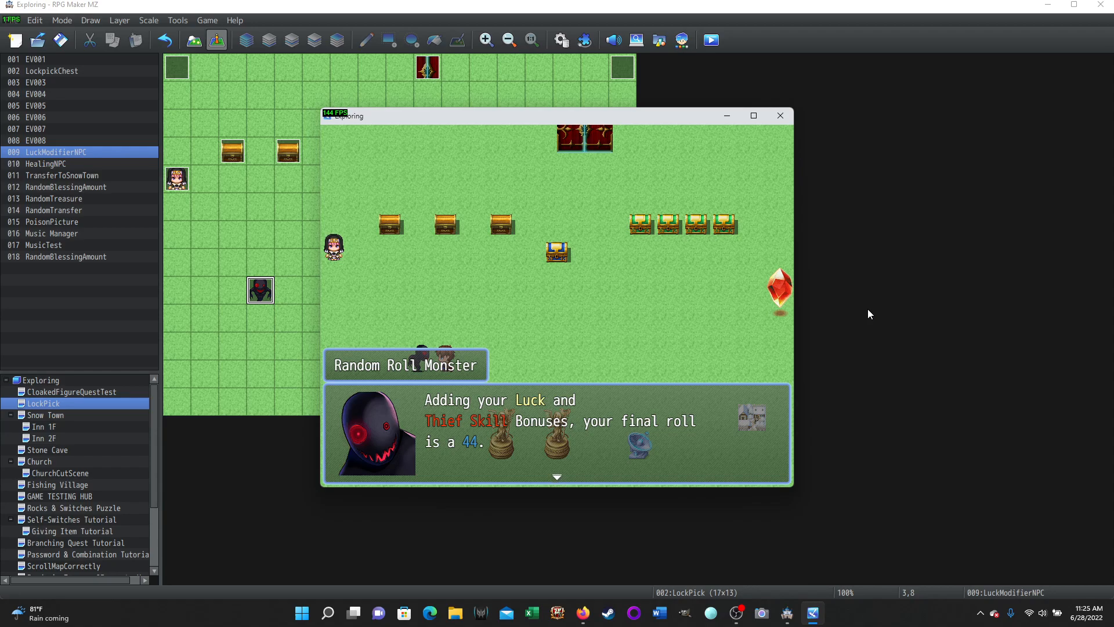
key("Return")
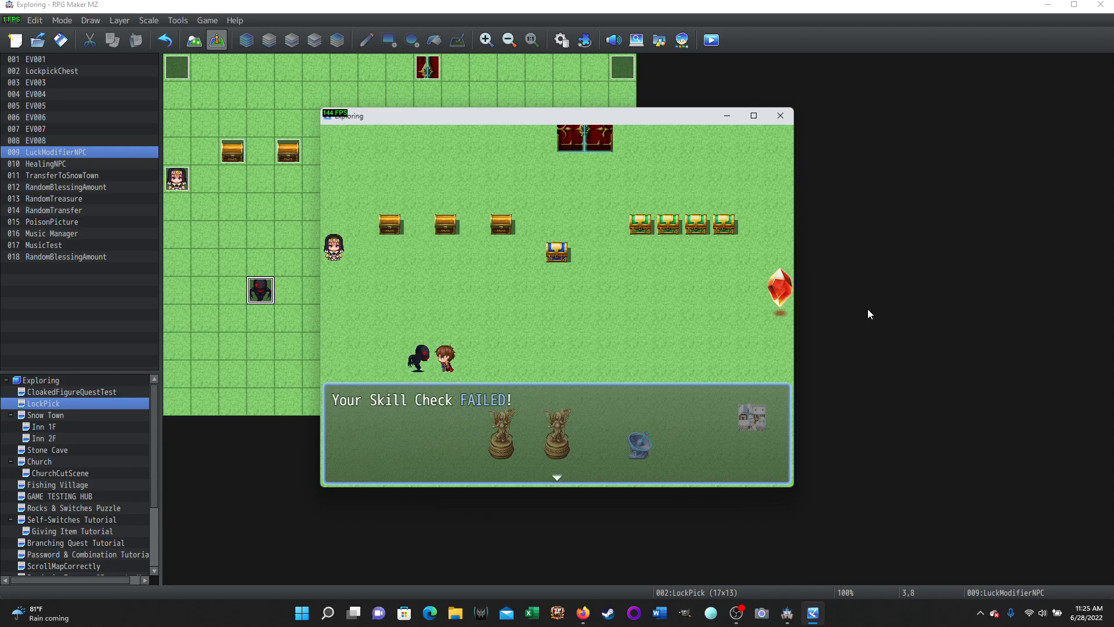
key("Return")
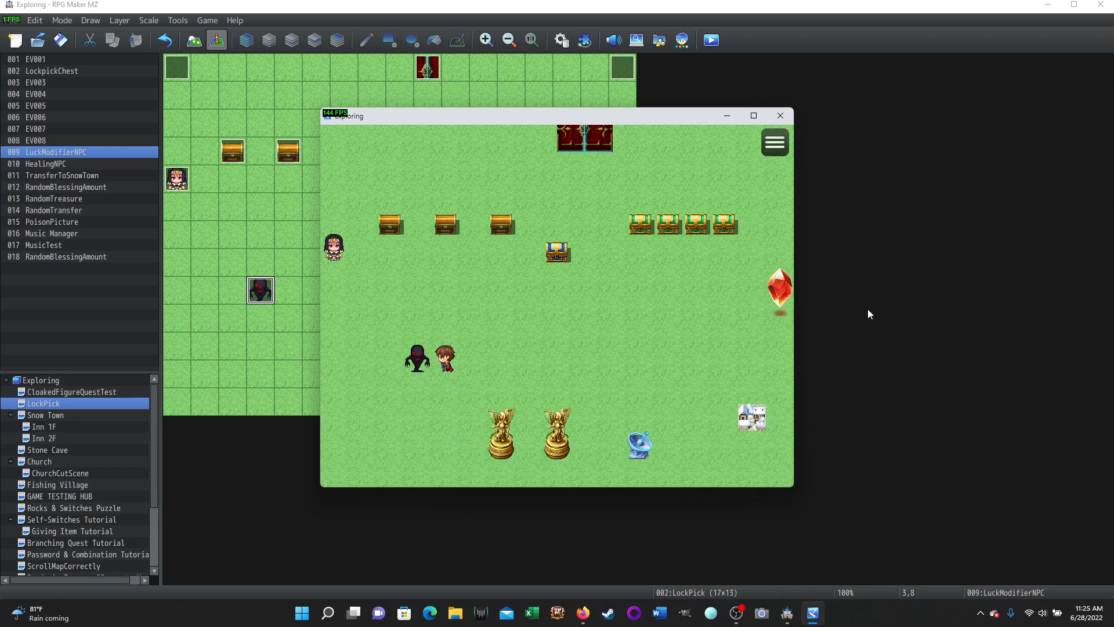
Walk away from the monster and check the party's item inventory in the game menu.
key("Right")
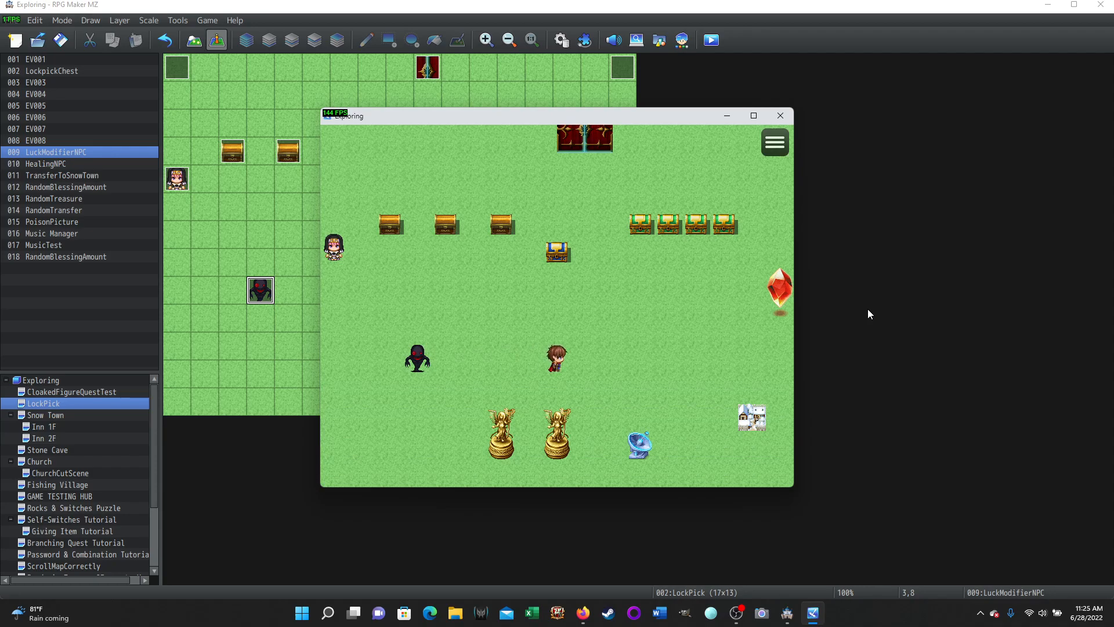
key("Up")
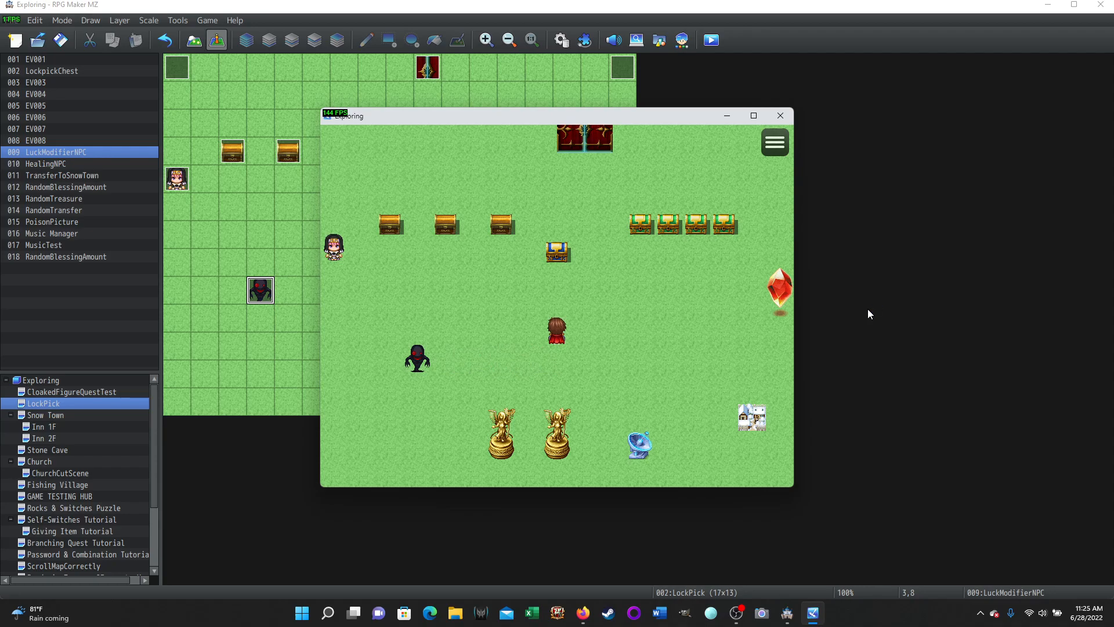
key("Escape")
key("Return")
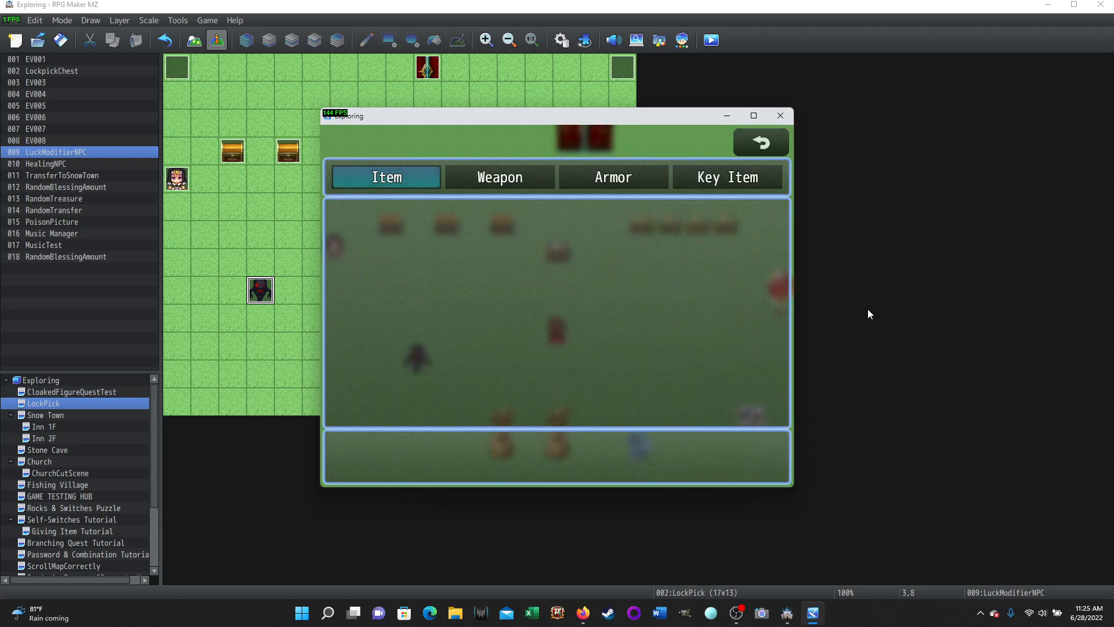
key("Escape")
key("Escape")
Walk to the Mysterious Nun at the map's west edge, talk to her and dismiss her message.
key("Left")
key("Up")
key("Left")
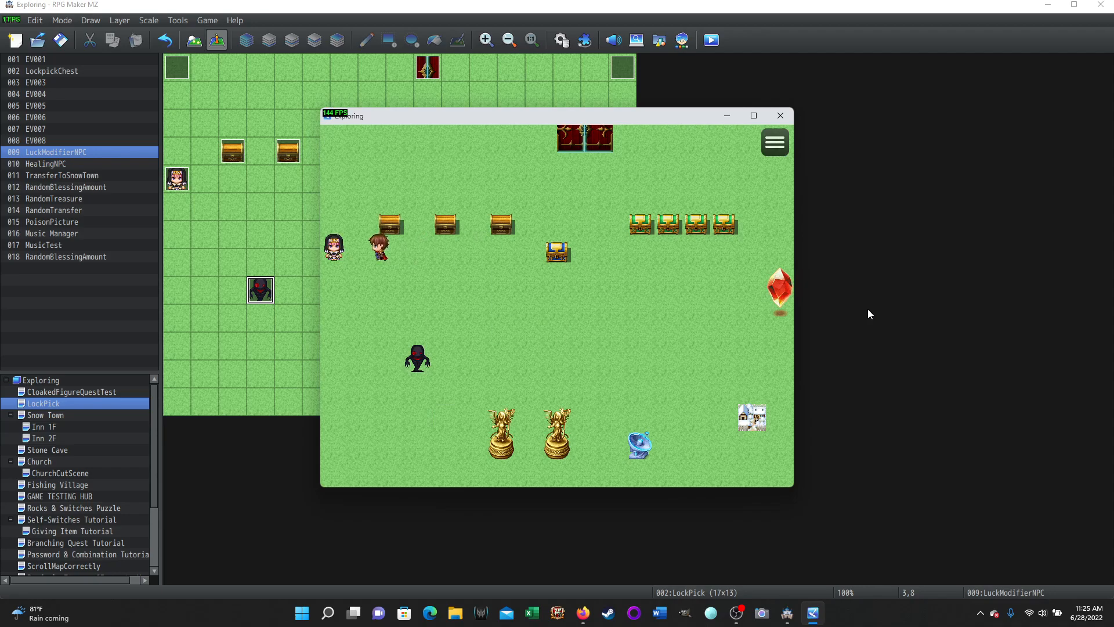
key("Return")
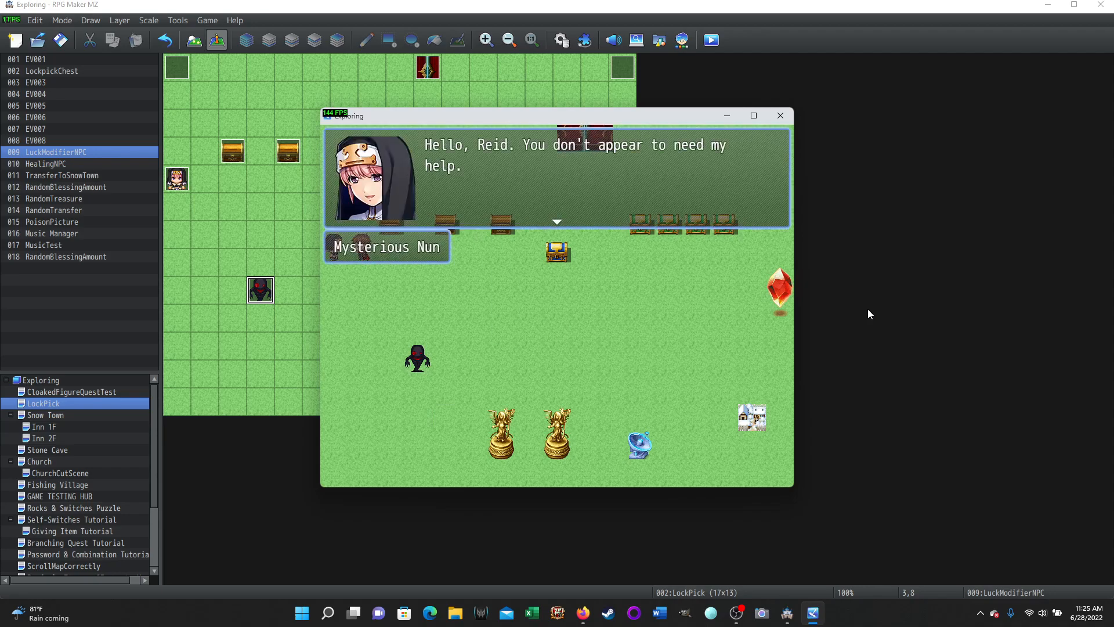
key("Return")
Walk to the blue-trimmed chest in the middle of the map, open it and collect the lockpicks.
key("Down")
key("Right")
key("Right")
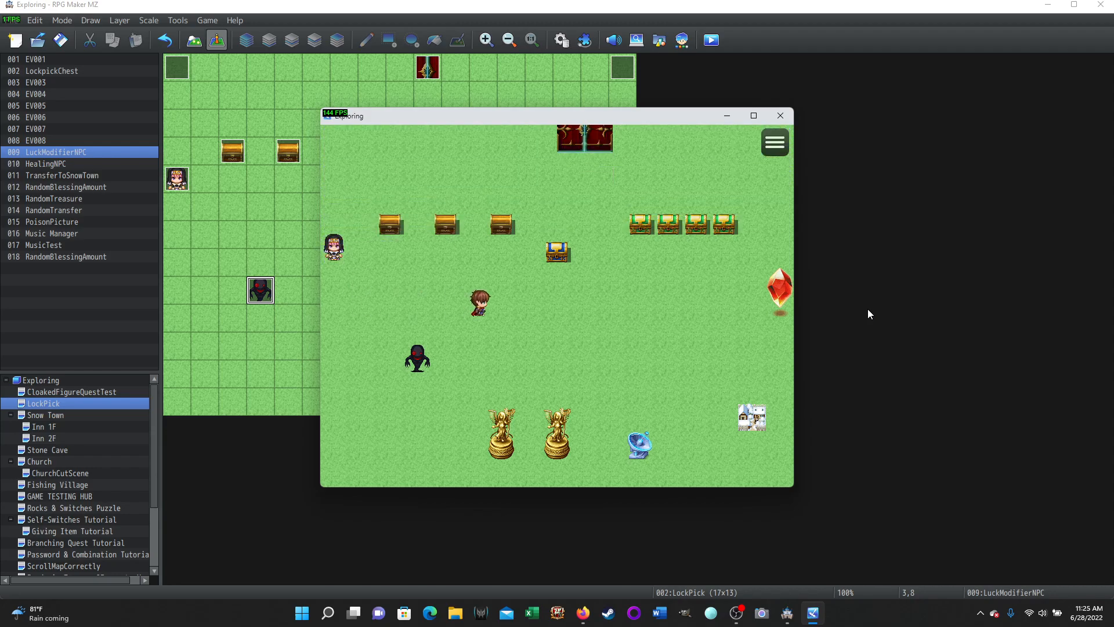
key("Up")
key("Return")
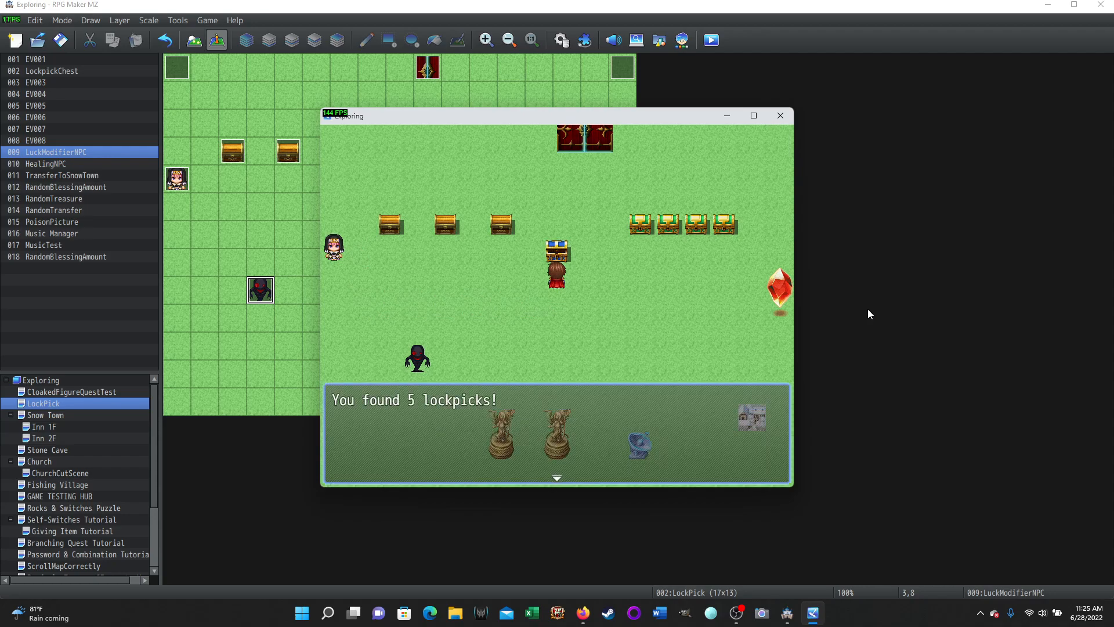
key("Return")
Examine the locked brown chest nearest the opened blue chest and answer No to picking its lock.
key("Left")
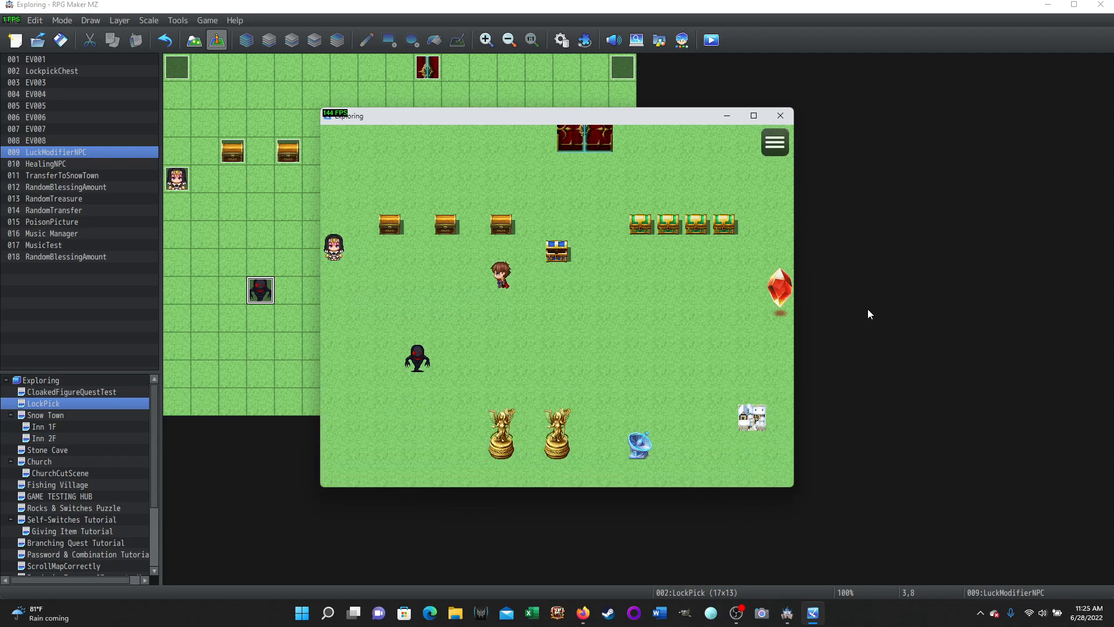
key("Up")
key("Left")
key("Left")
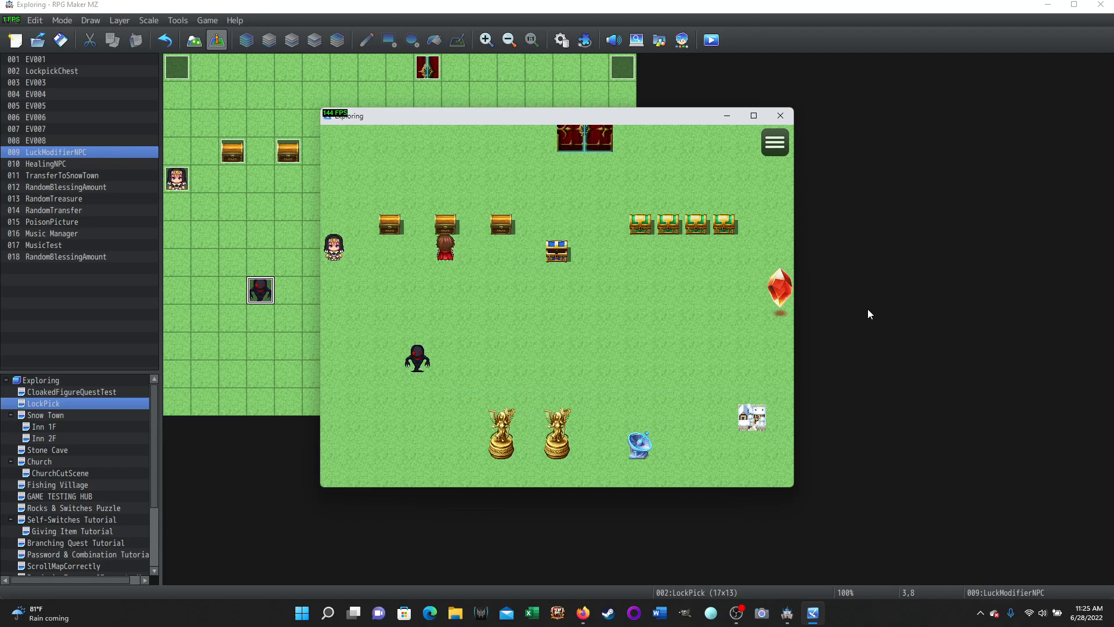
key("Right")
key("Right")
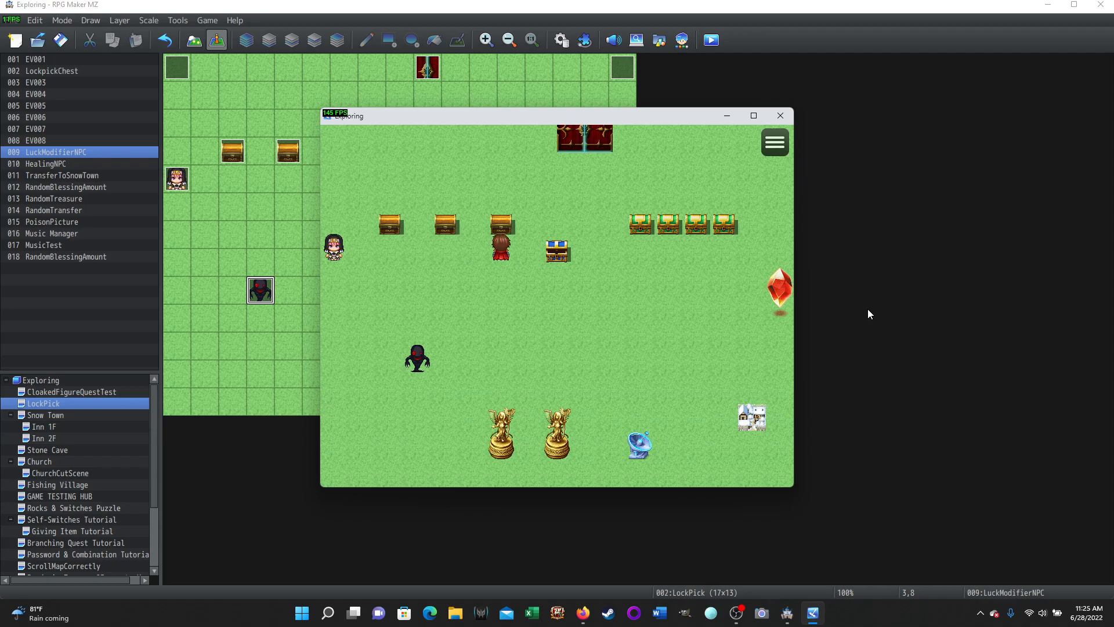
key("Return")
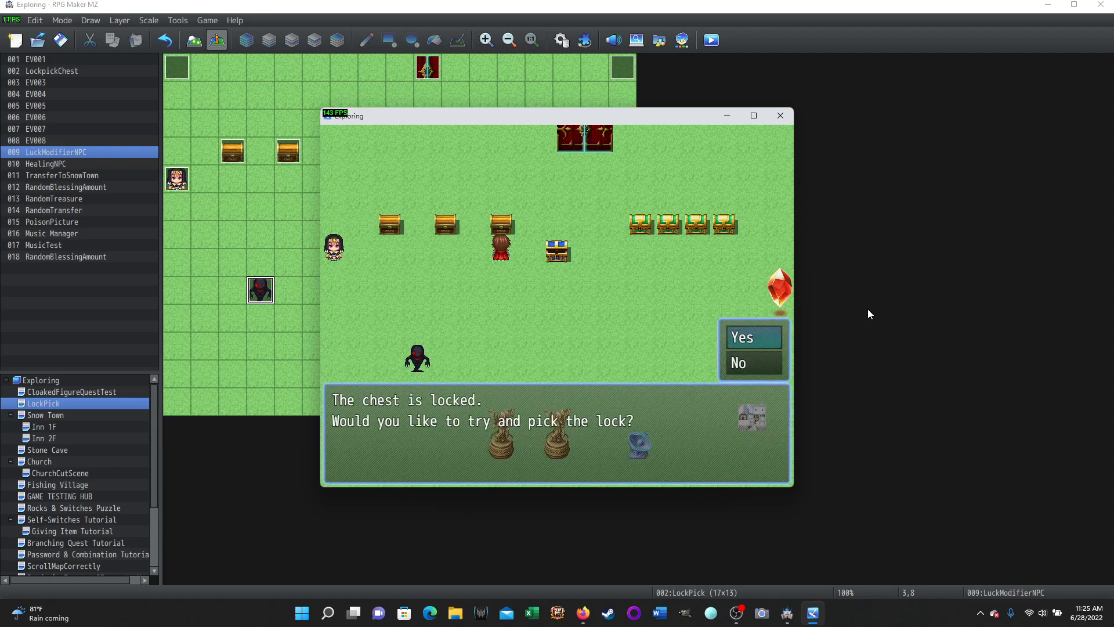
key("Down")
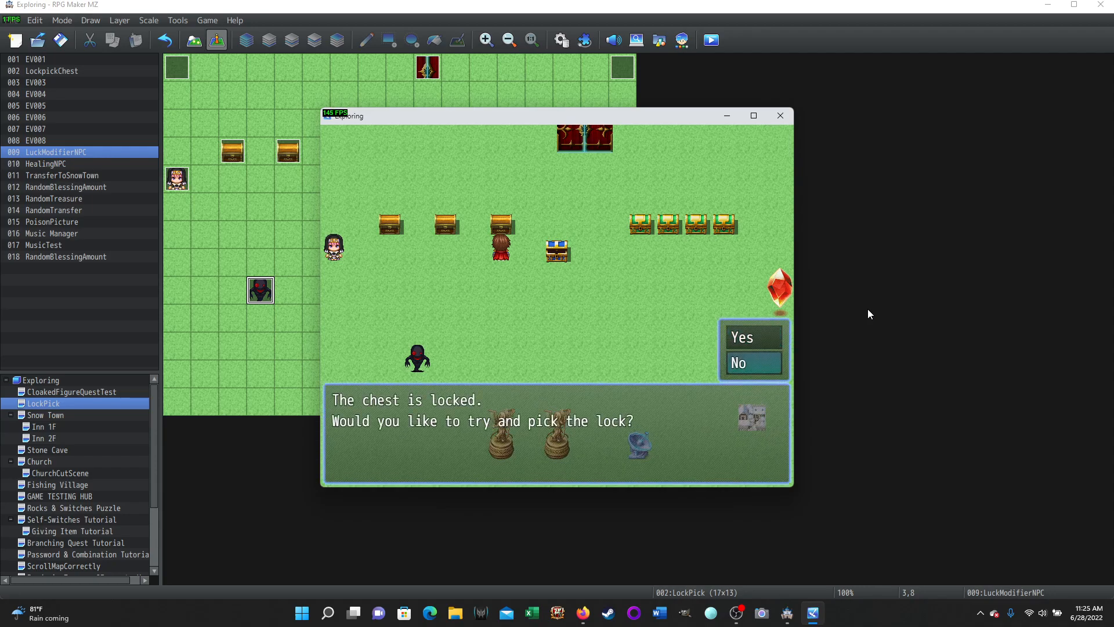
key("Return")
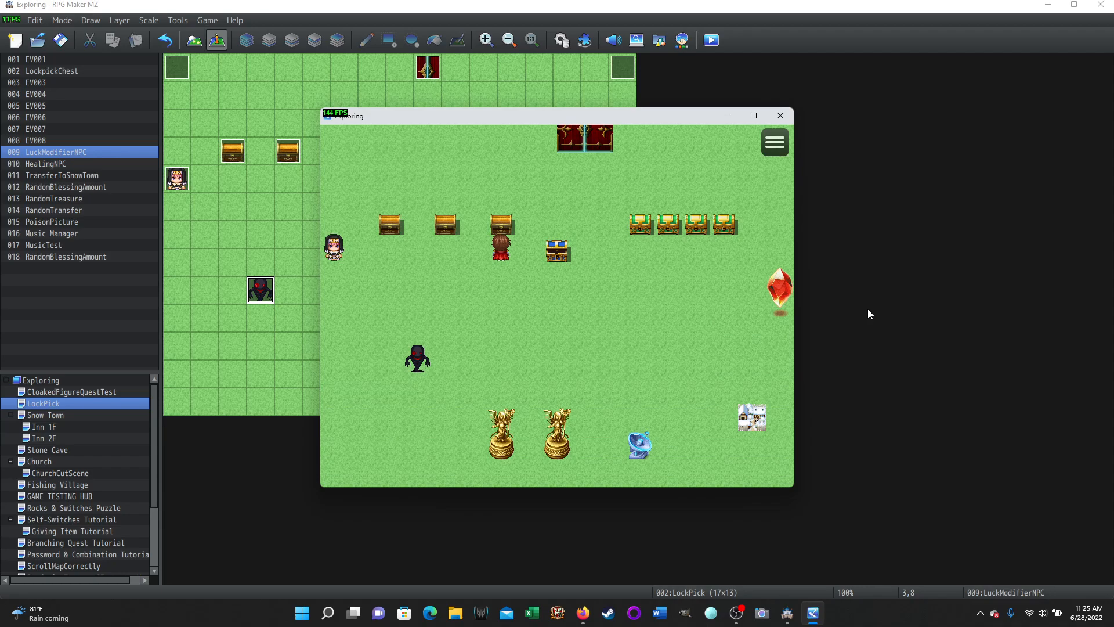
Examine the same locked chest again, answer Yes to picking its lock and go through the result messages.
key("Return")
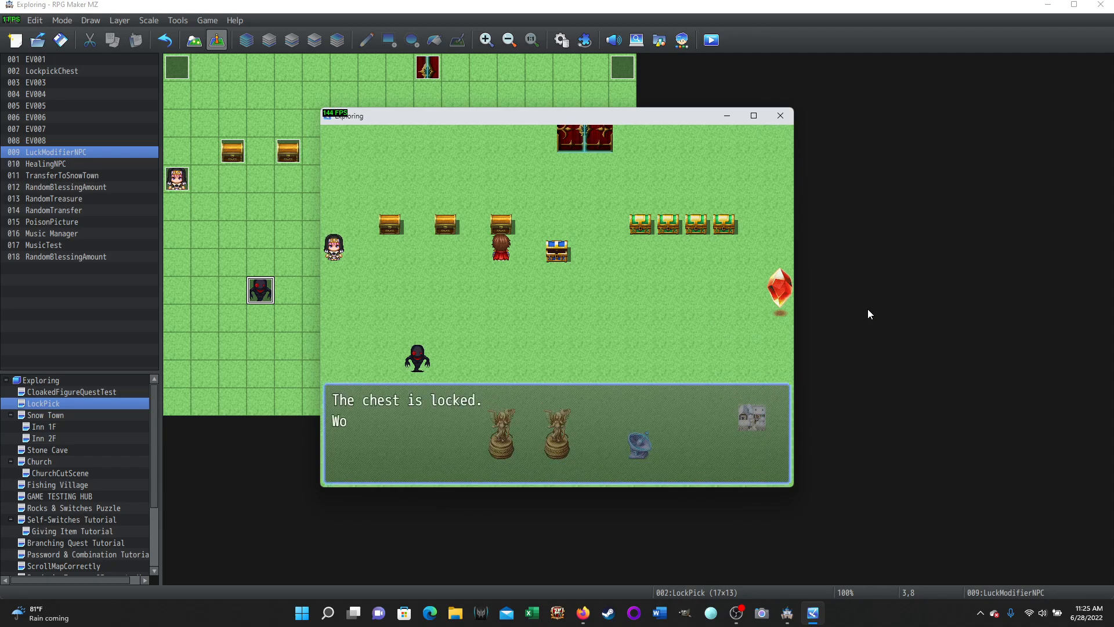
key("Return")
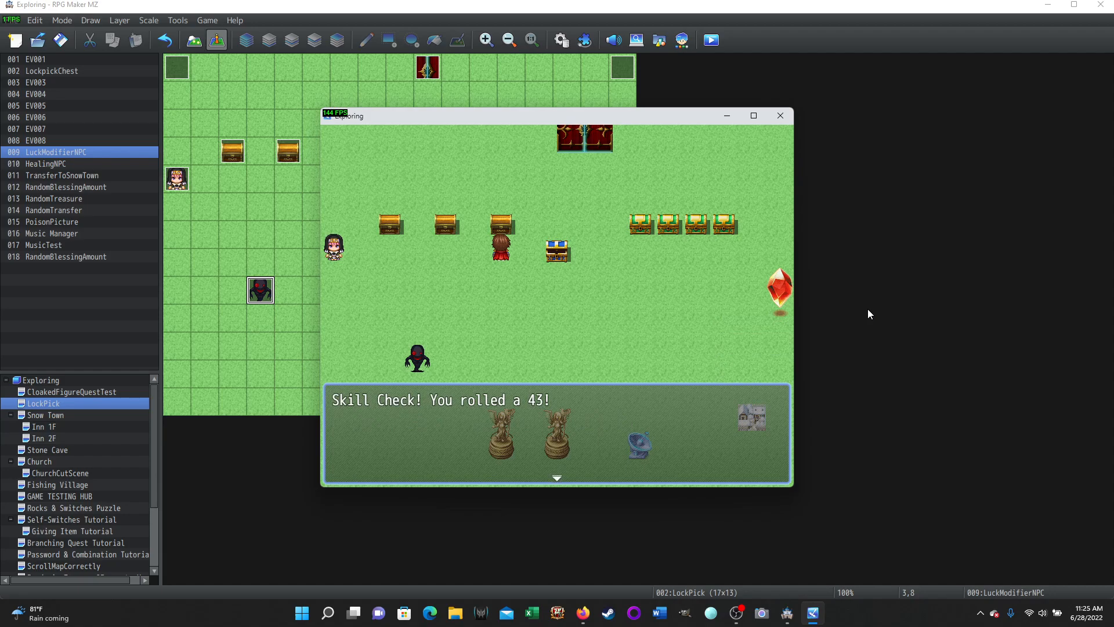
key("Return")
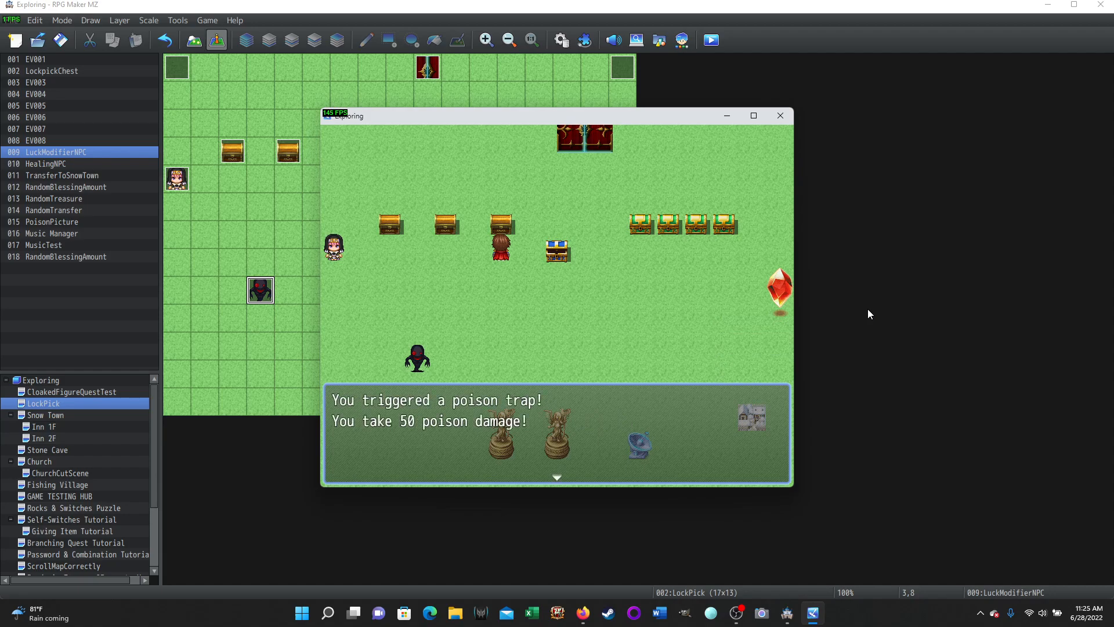
key("Return")
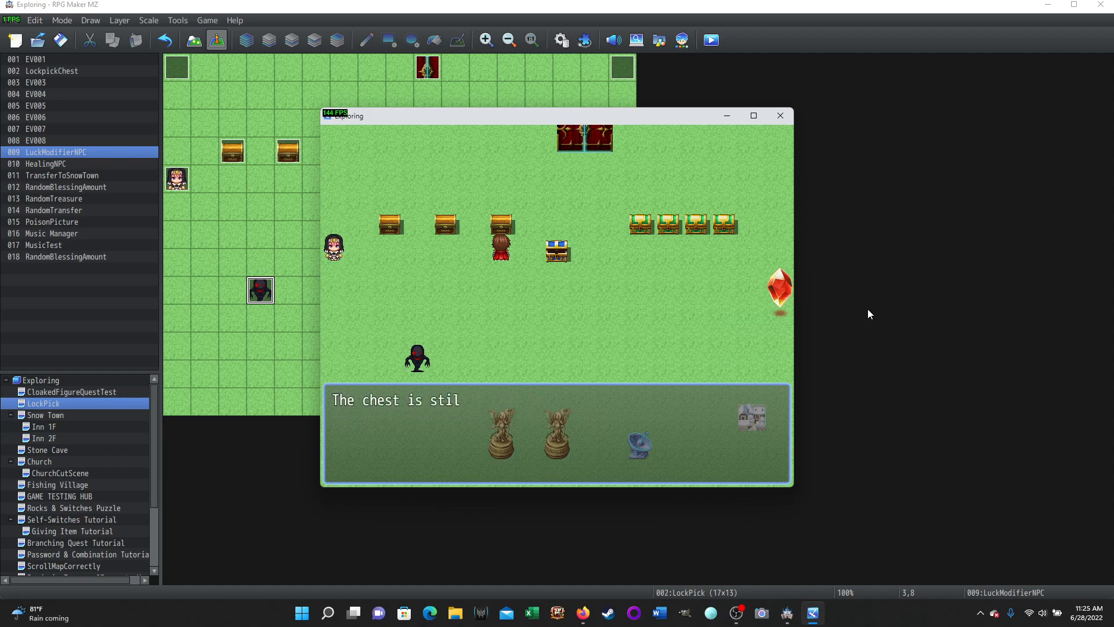
key("Return")
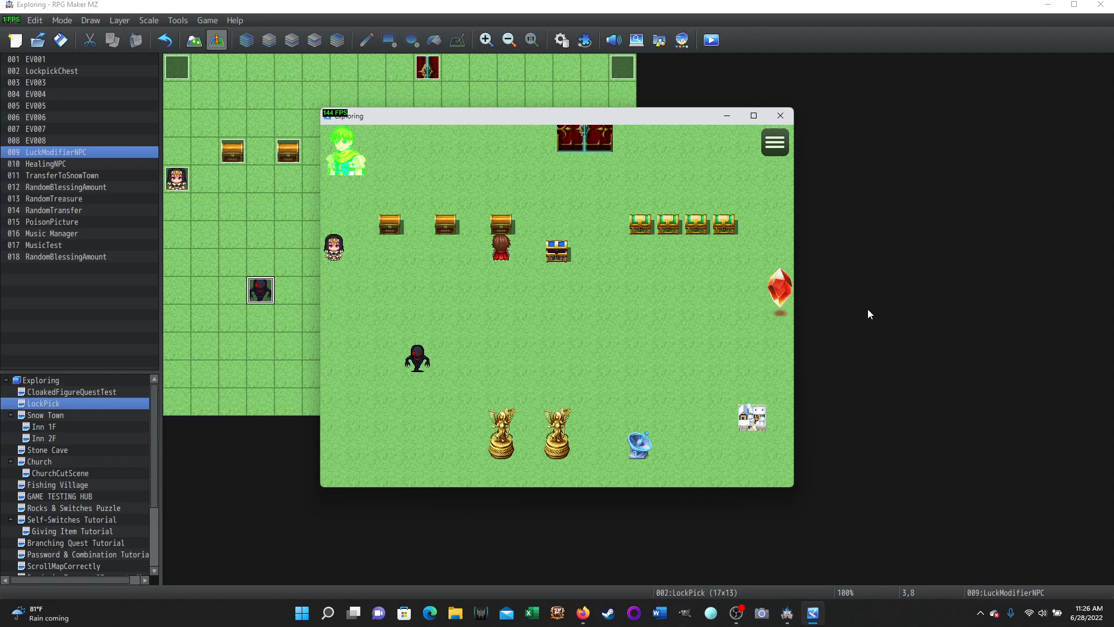
Walk back to the Mysterious Nun and have her heal the poisoned hero.
key("Left")
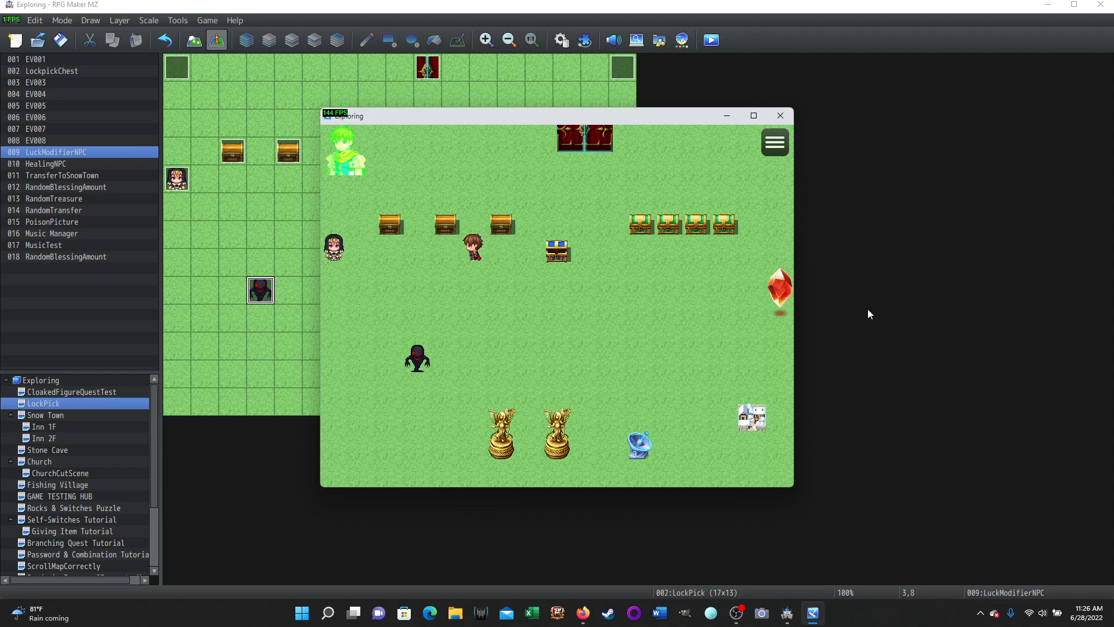
key("Left")
key("Left")
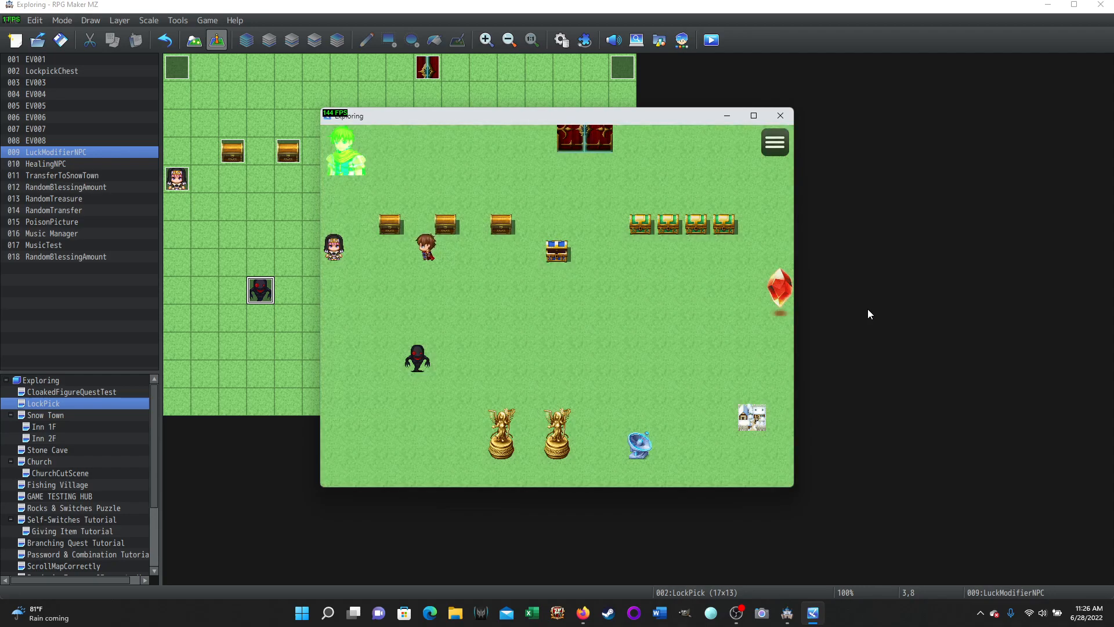
key("Left")
key("Left")
key("Return")
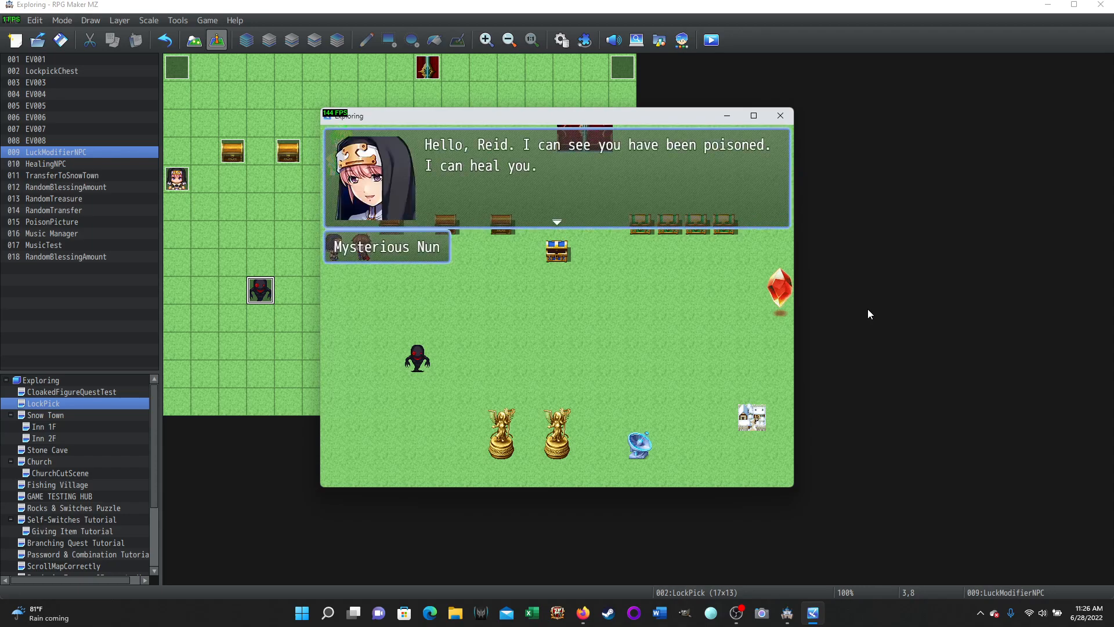
key("Return")
key("Return")
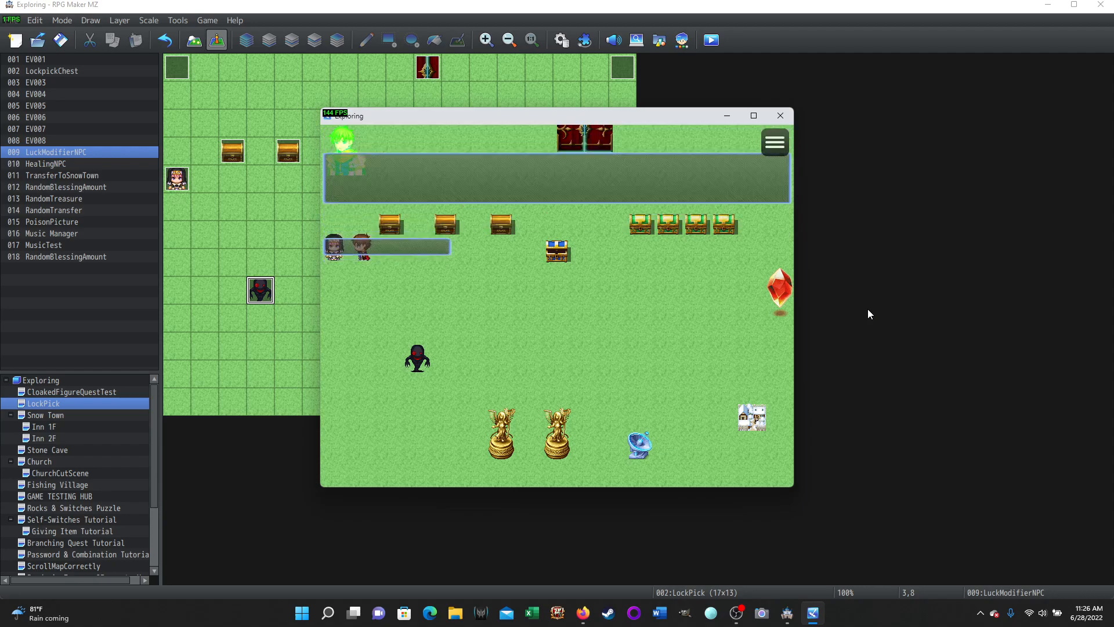
Step away from the nun and check both party members' health and conditions in the game menu.
key("Right")
key("Right")
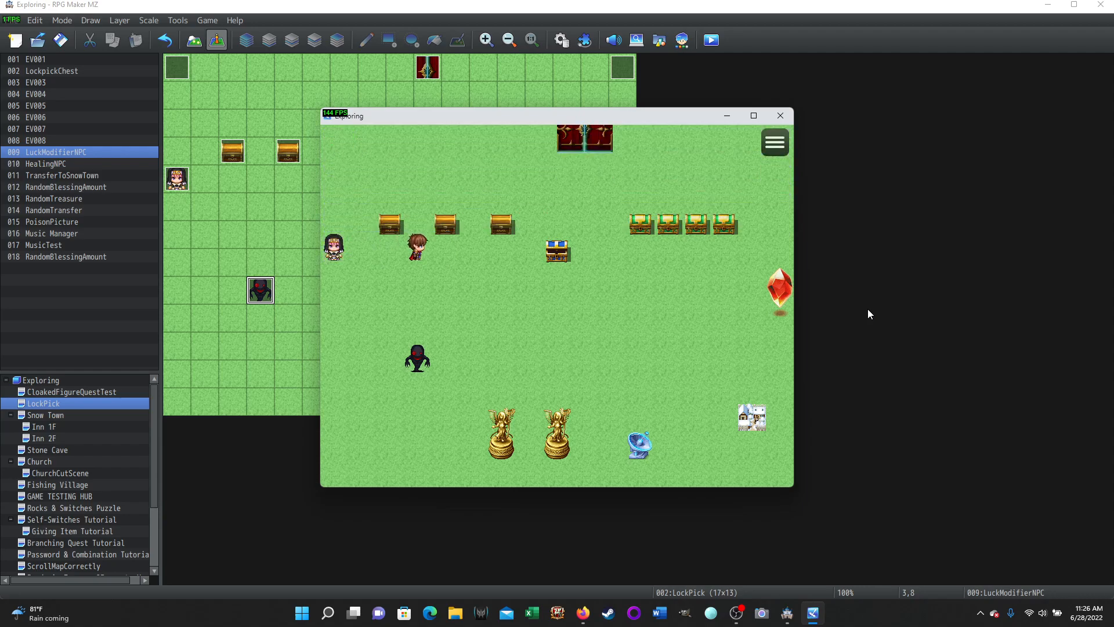
key("Escape")
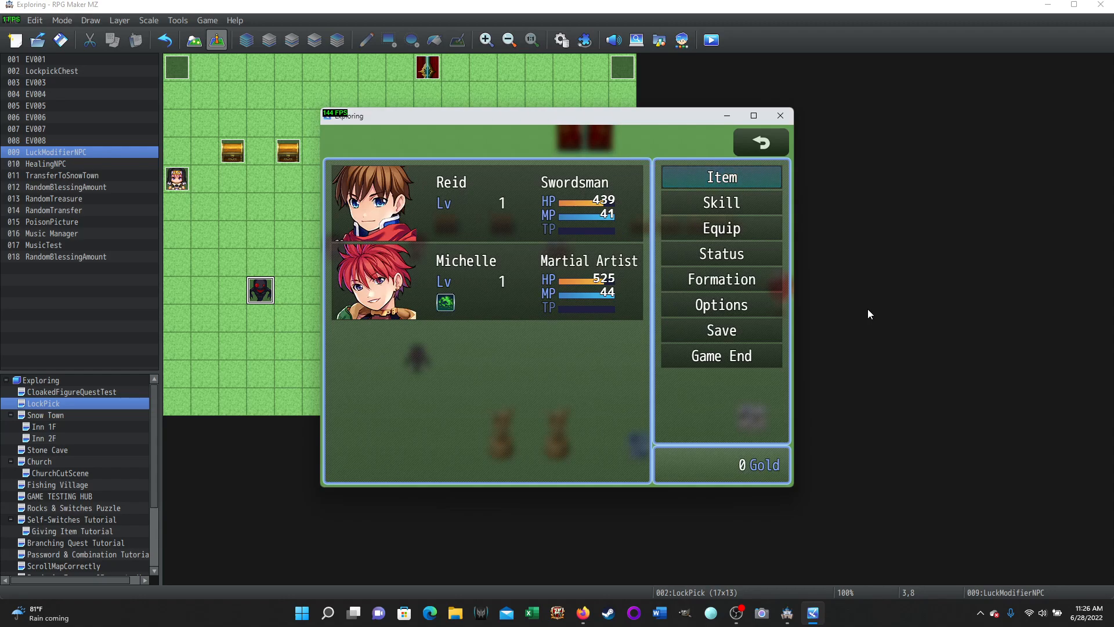
key("Escape")
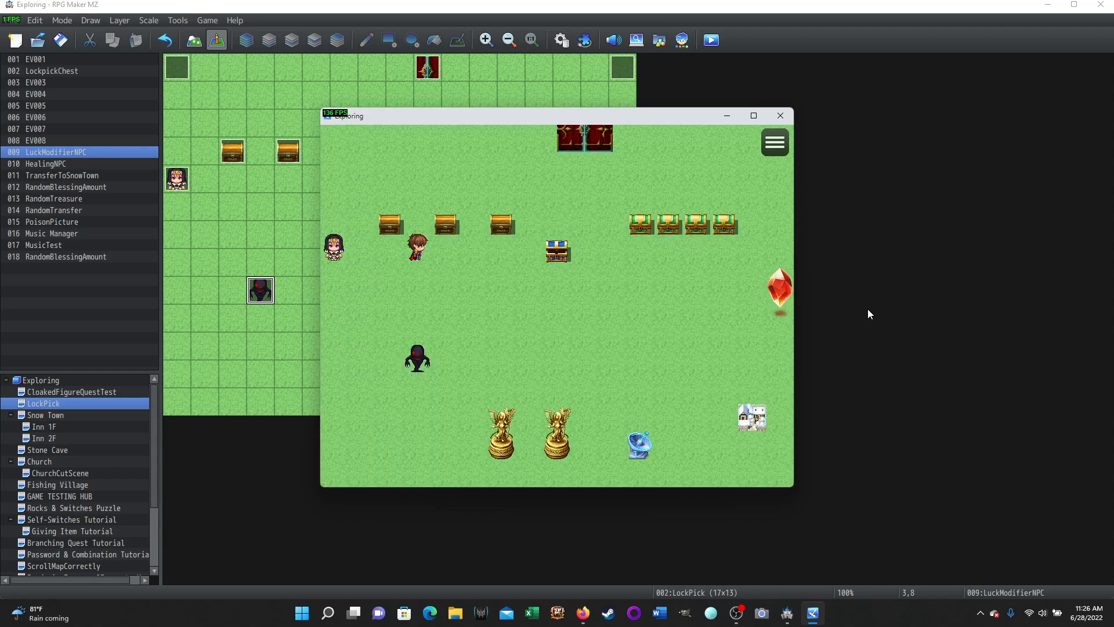
Return to the locked brown chest nearest the blue chest, agree to pick its lock and go through the result messages.
key("Right")
key("Up")
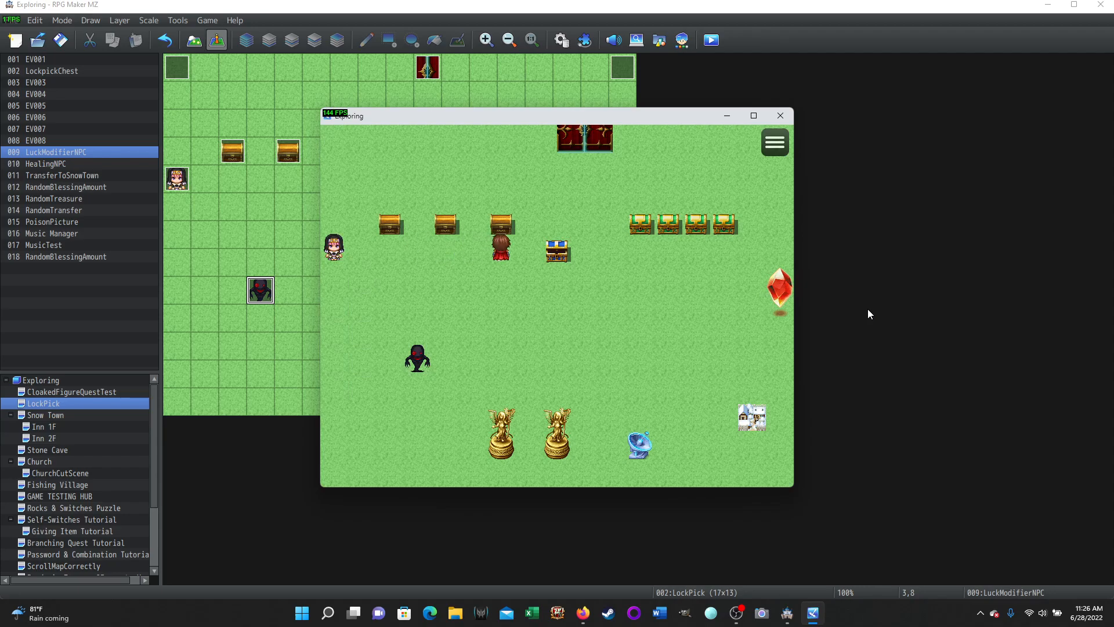
key("Return")
key("Return")
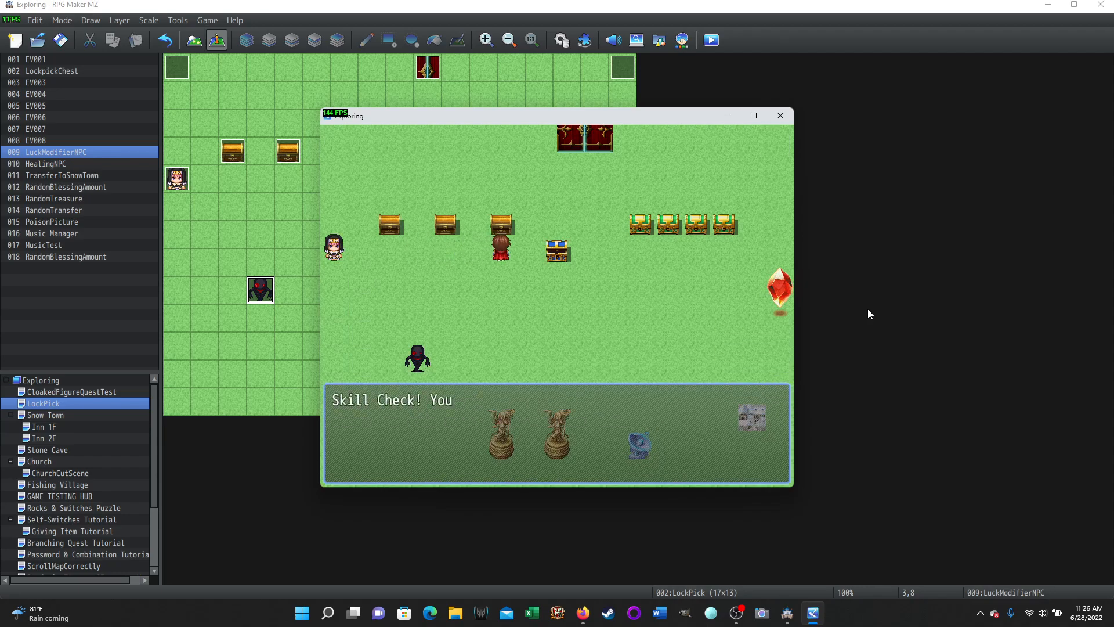
key("Return")
key("Return")
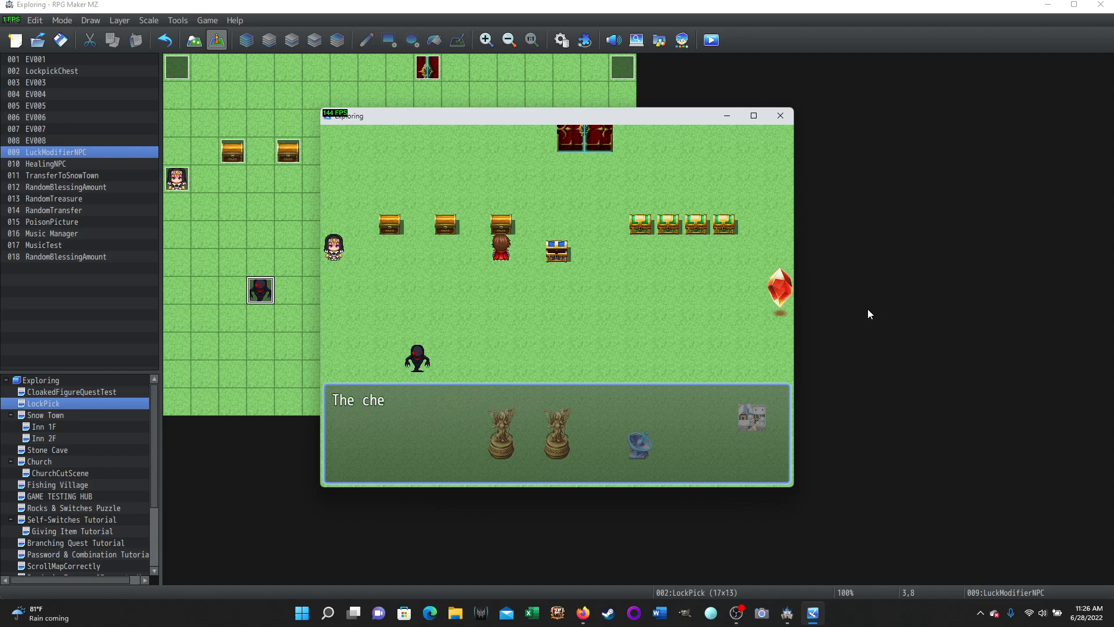
key("Return")
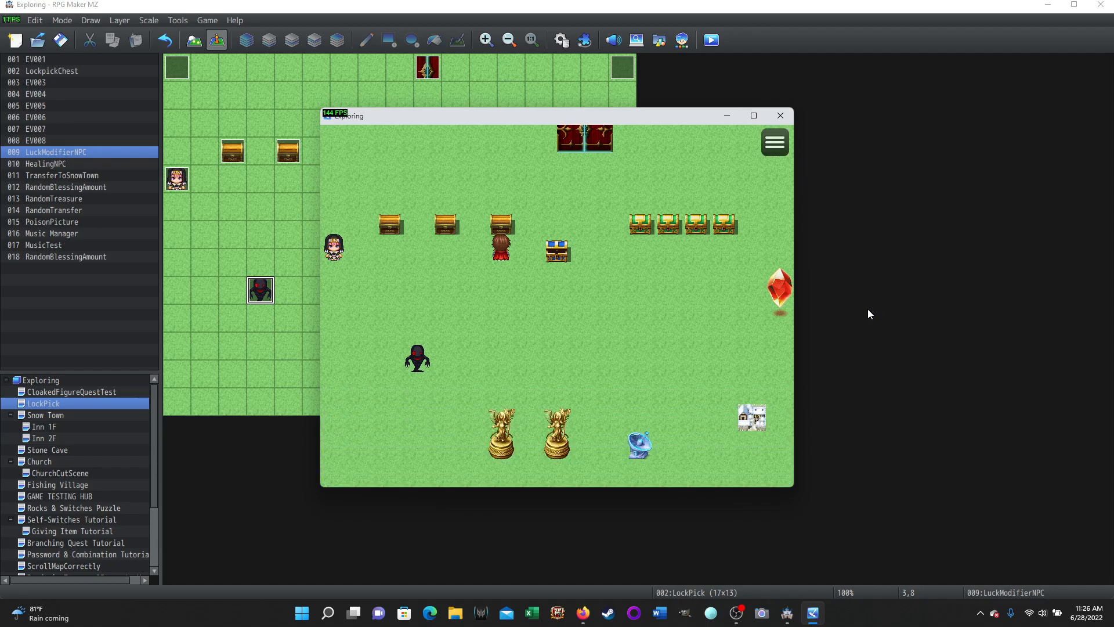
Walk away from the chest and check both party members' health and conditions in the game menu.
key("Left")
key("Escape")
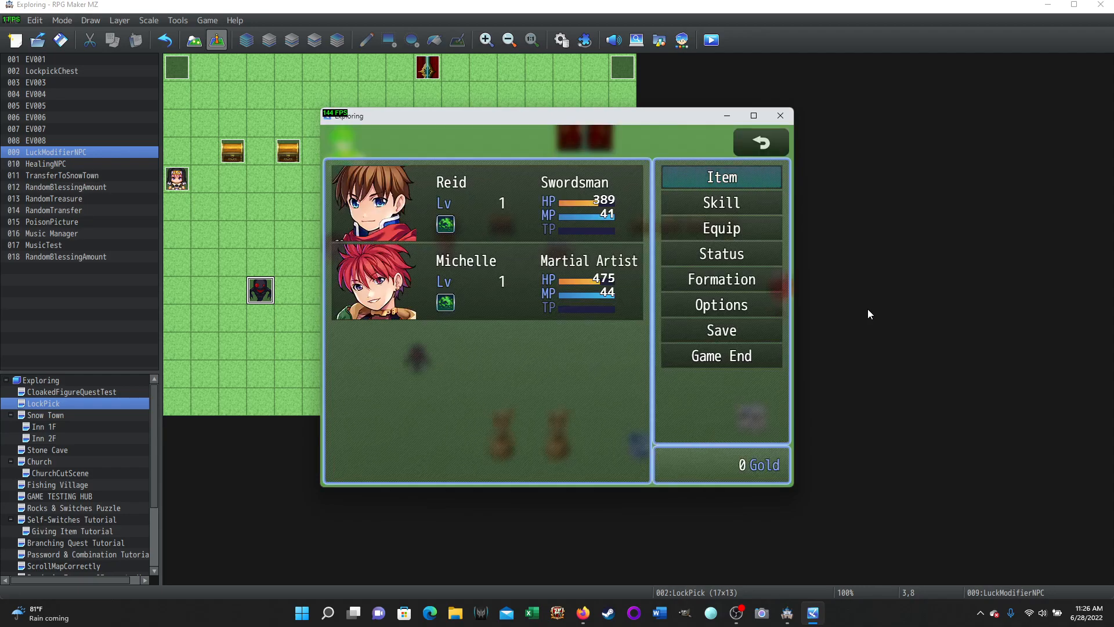
key("Escape")
Have the Mysterious Nun heal the poisoned hero and check the party's condition.
key("Left")
key("Left")
key("Left")
key("Return")
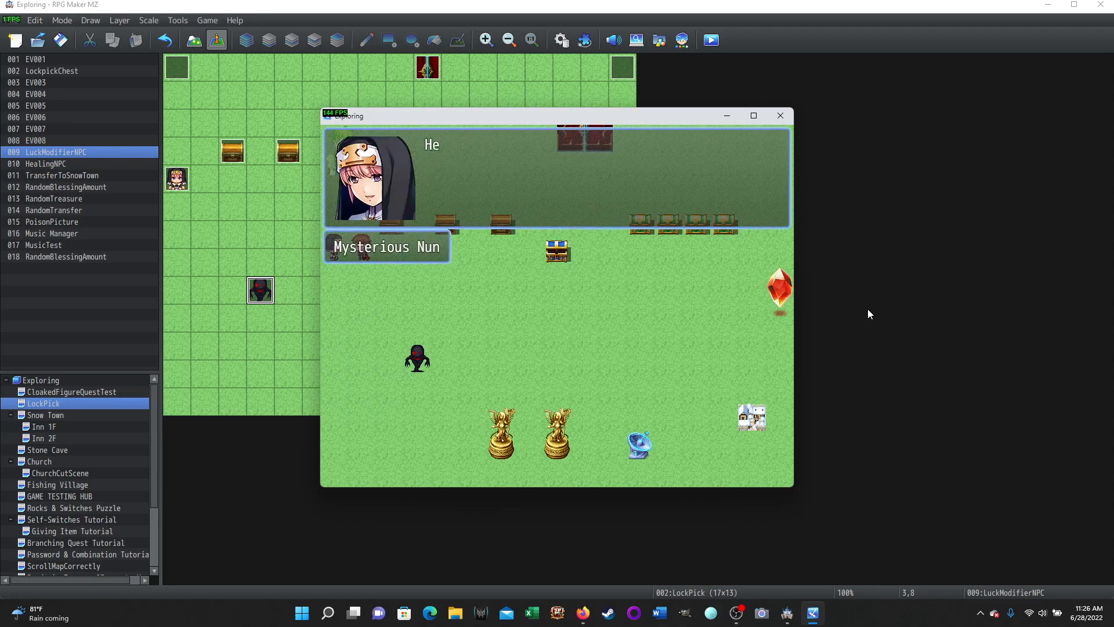
key("Return")
key("Return")
key("Escape")
key("Escape")
Go back to the brown chest nearest the blue chest and answer Yes to picking its lock, closing the result message.
key("Right")
key("Right")
key("Right")
key("Right")
key("Right")
key("Up")
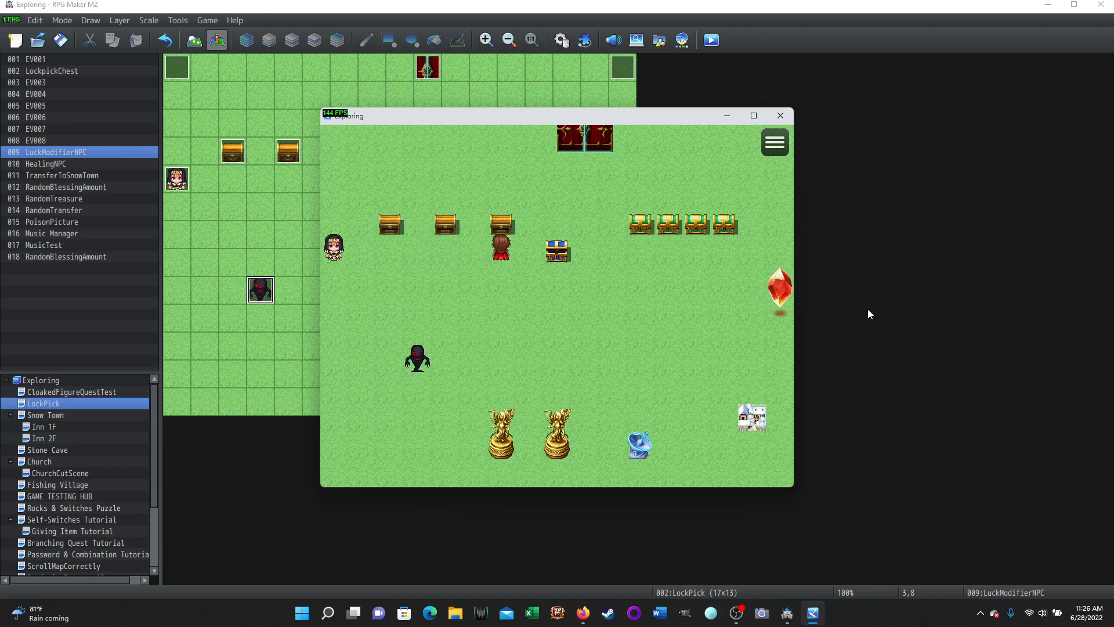
key("Return")
key("Return")
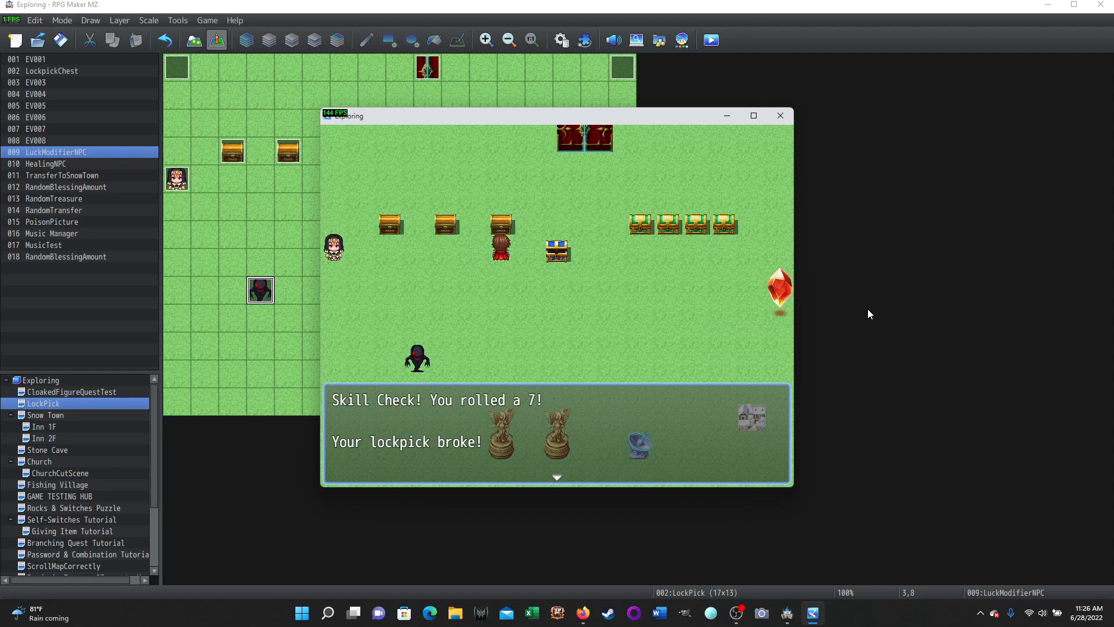
key("Return")
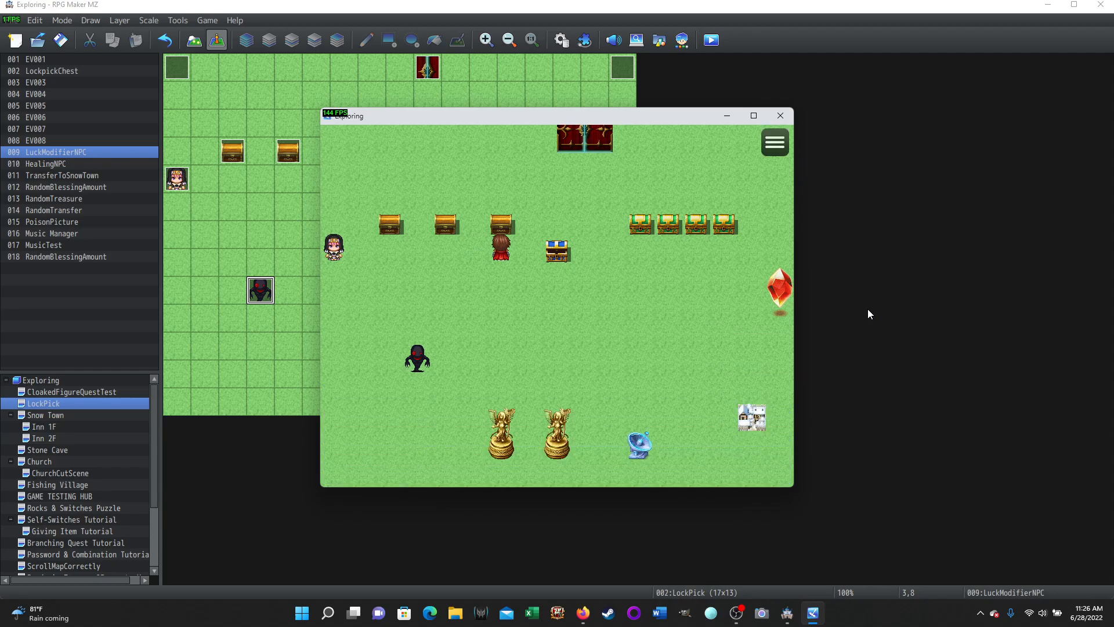
Check the party's conditions and the number of lockpicks in the item inventory.
key("Escape")
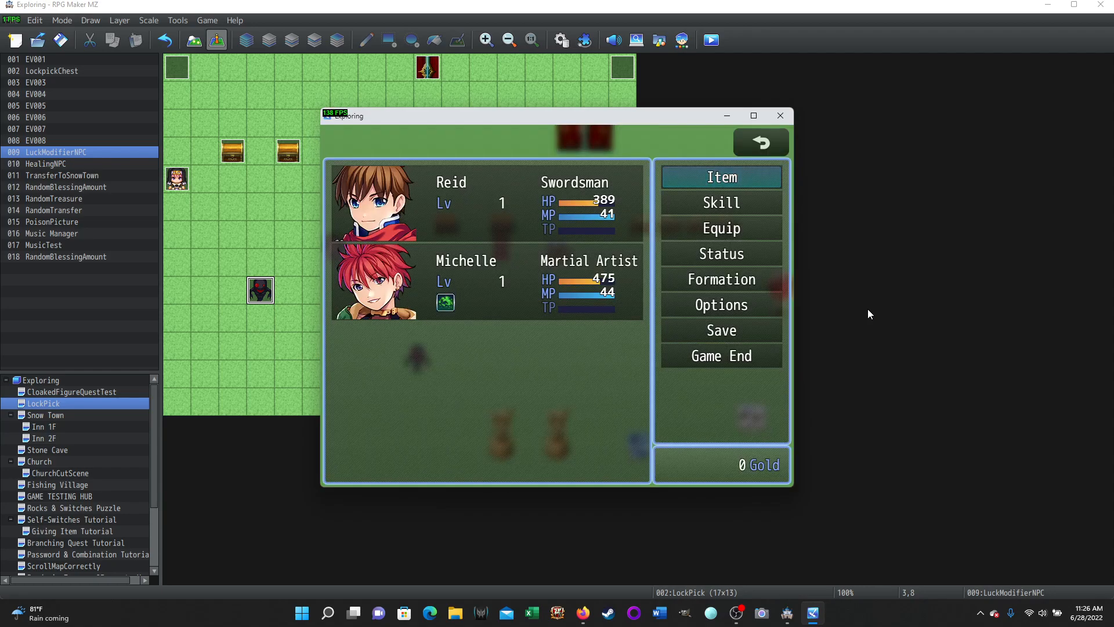
key("Return")
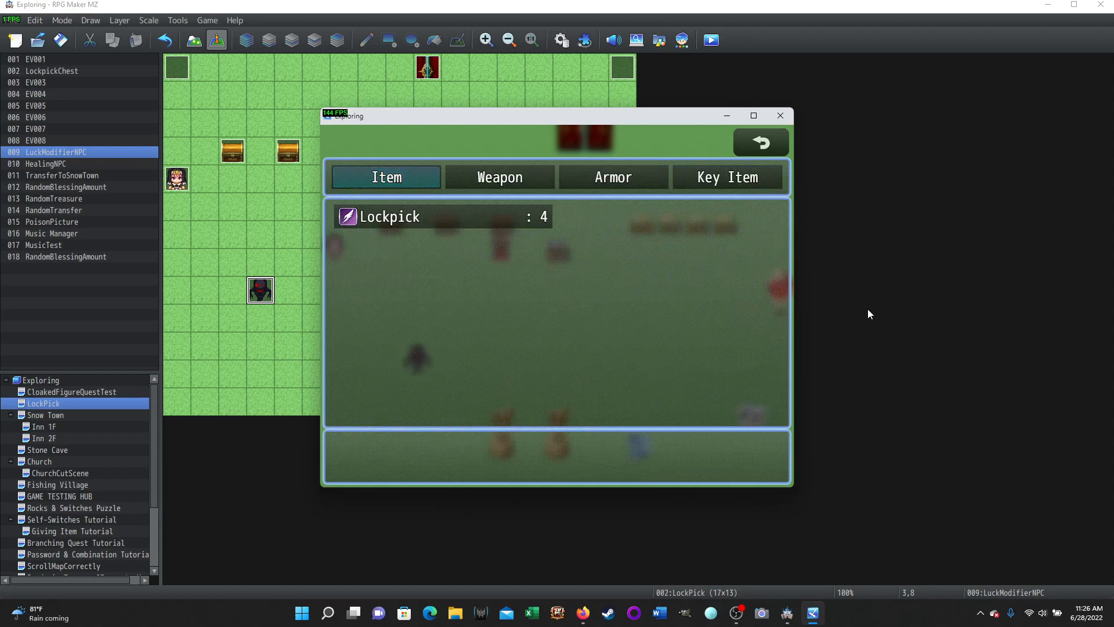
key("Escape")
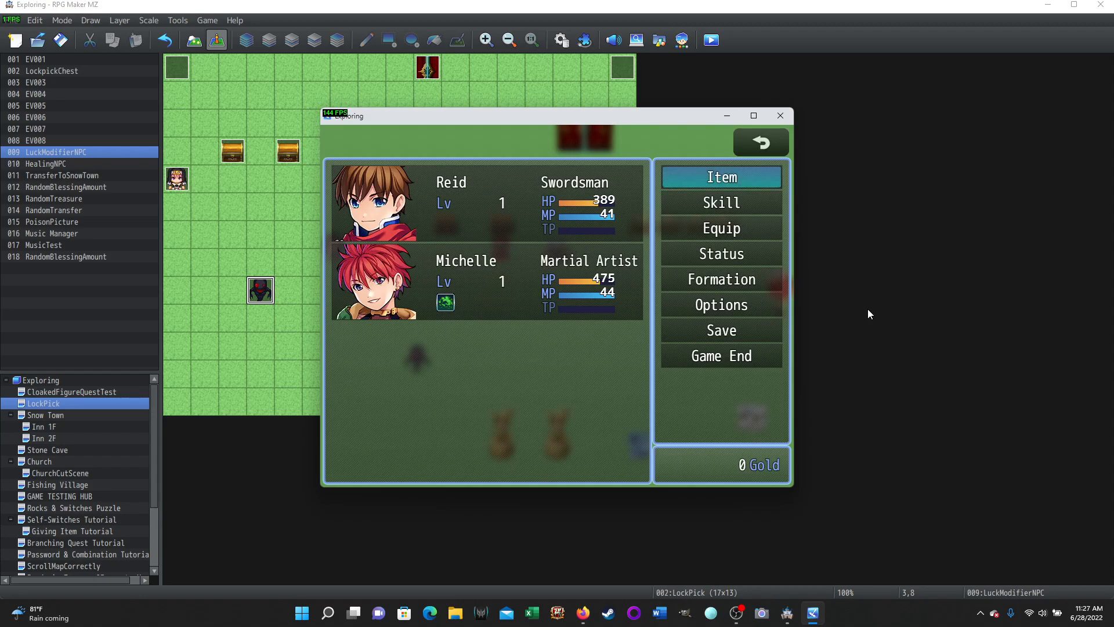
key("Escape")
Examine the same locked chest again and answer Yes to picking its lock, closing the result message.
key("Return")
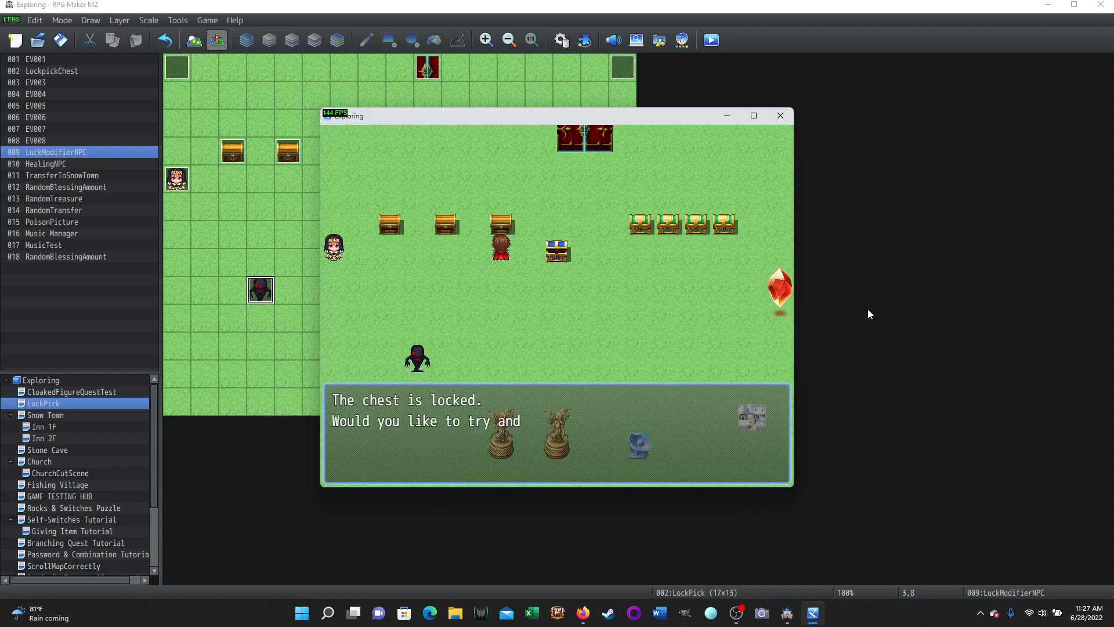
key("Return")
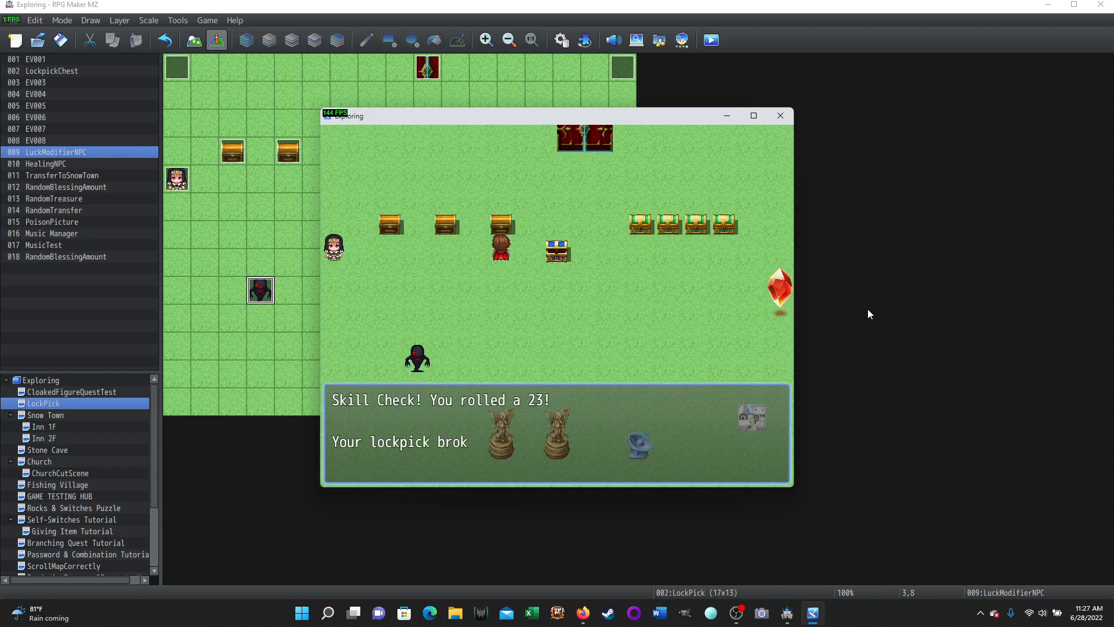
key("Return")
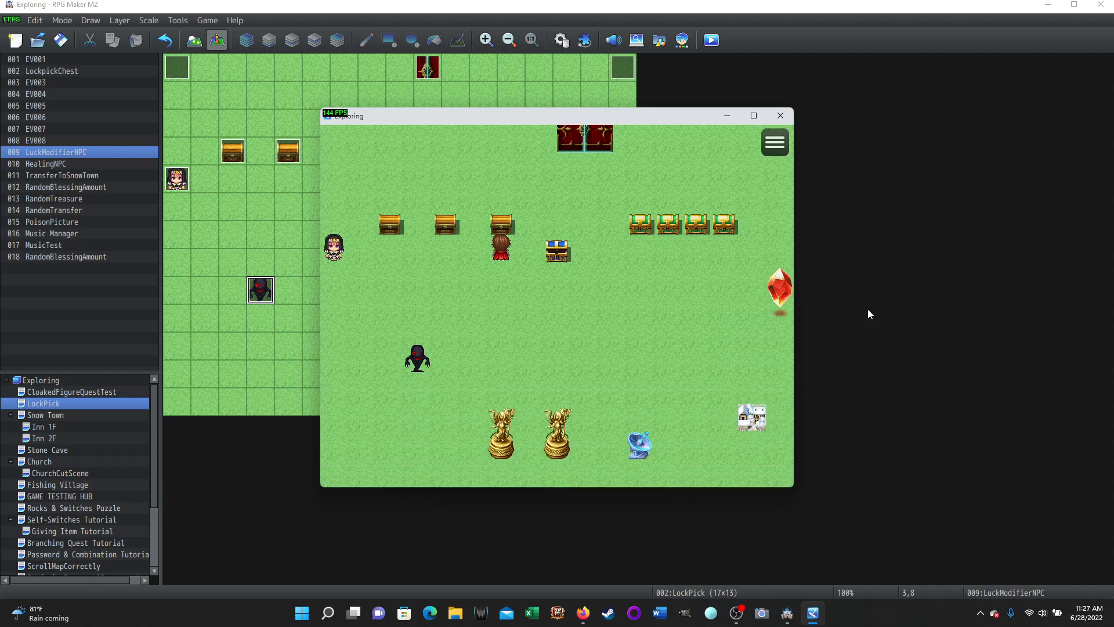
Check how many lockpicks remain in the item inventory and return to the map.
key("Escape")
key("Return")
key("Escape")
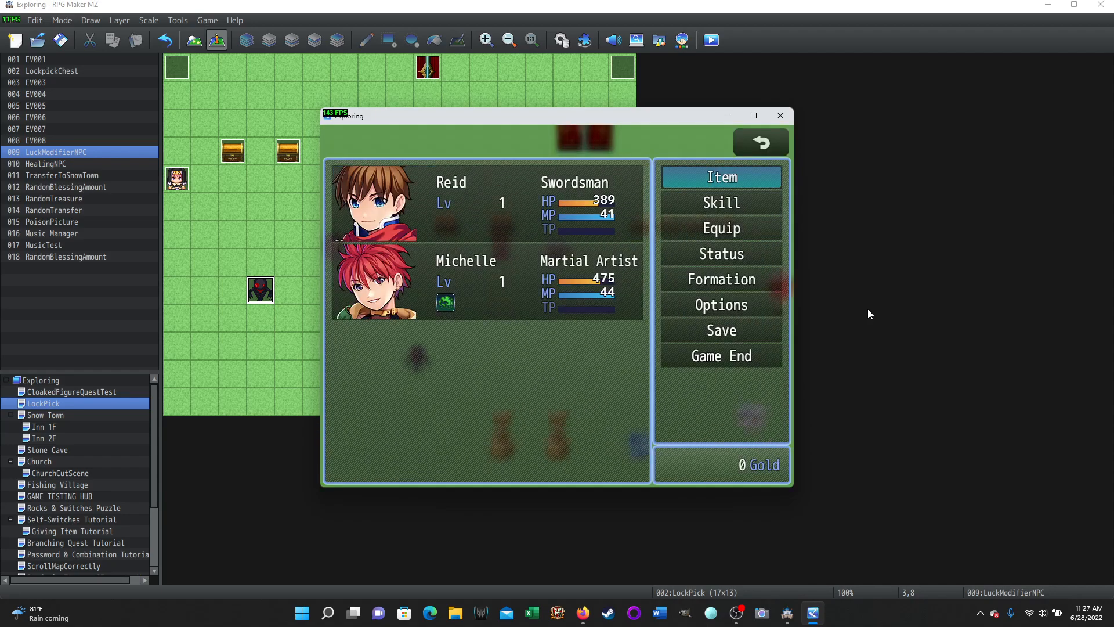
key("Escape")
Make another lockpicking attempt on the same chest and close the result message.
key("Return")
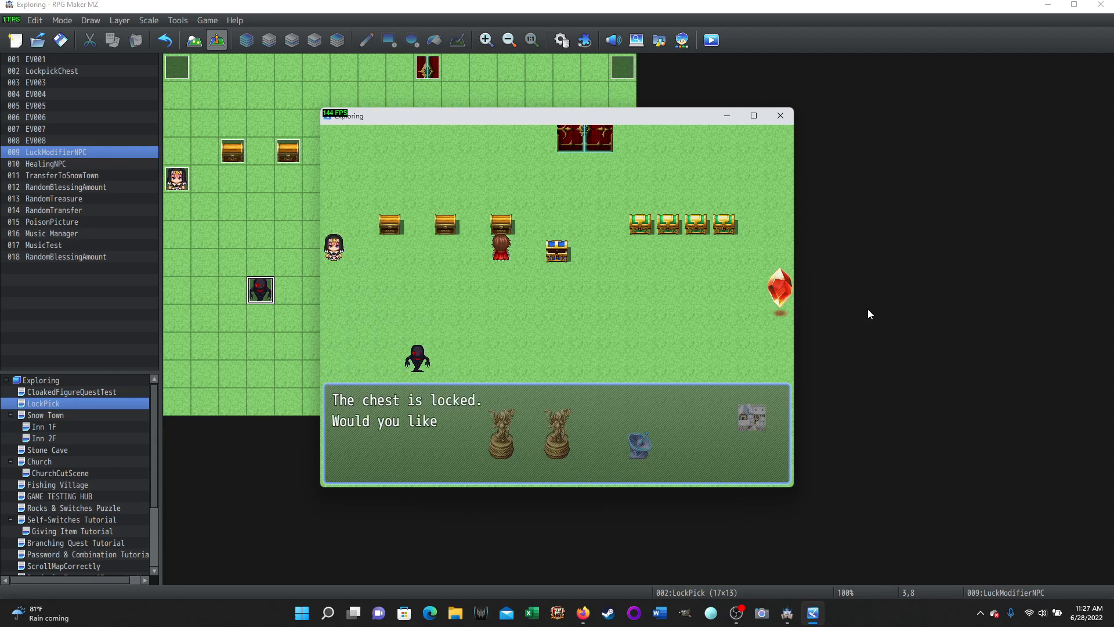
key("Return")
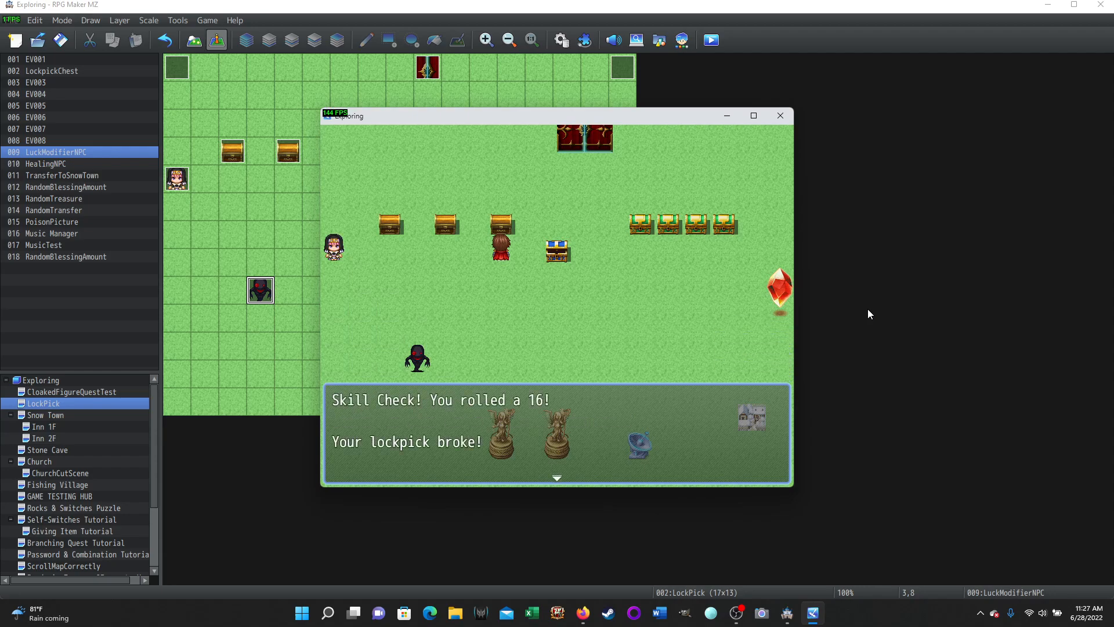
key("Return")
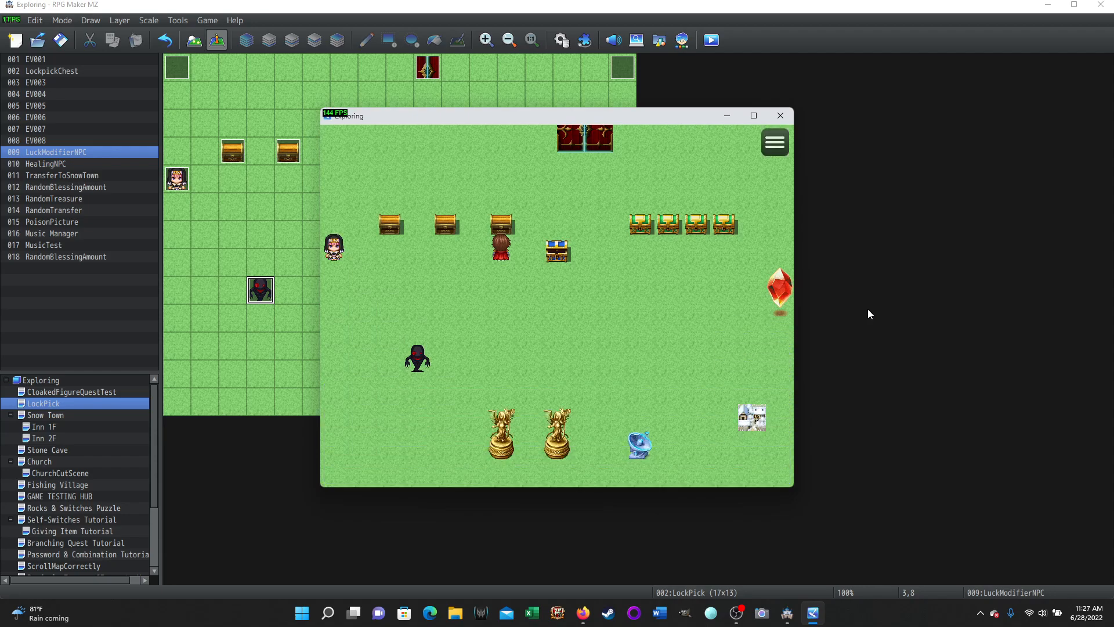
Review the remaining lockpicks in the item inventory once more and return to the map.
key("Escape")
key("Escape")
key("Escape")
key("Return")
key("Escape")
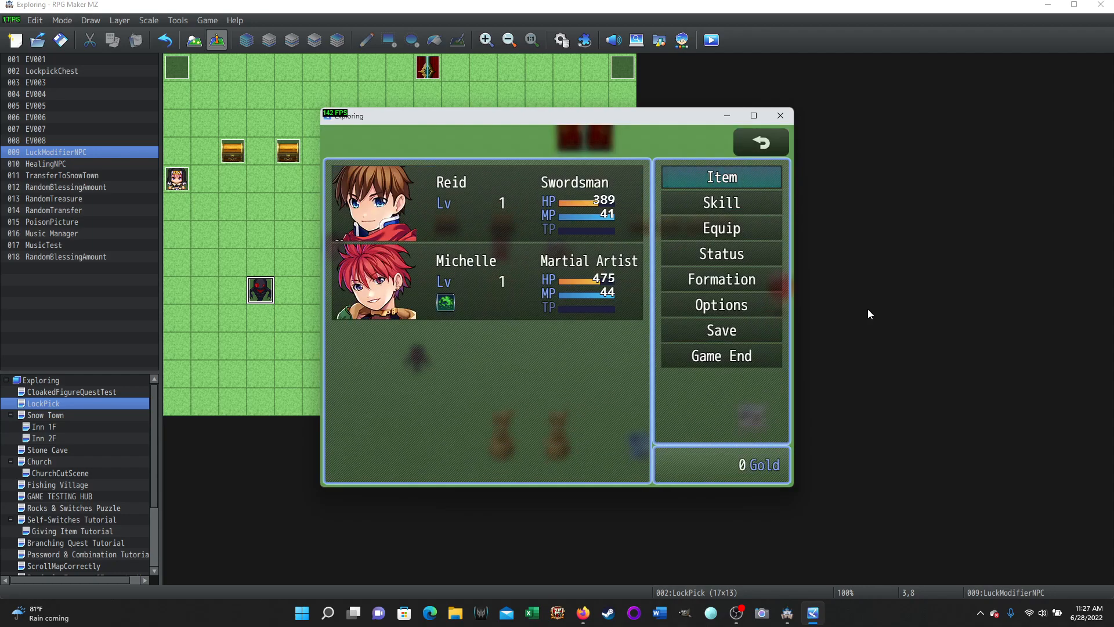
key("Escape")
Attempt the same chest's lock again with Yes and go through the skill check and trap messages.
key("Return")
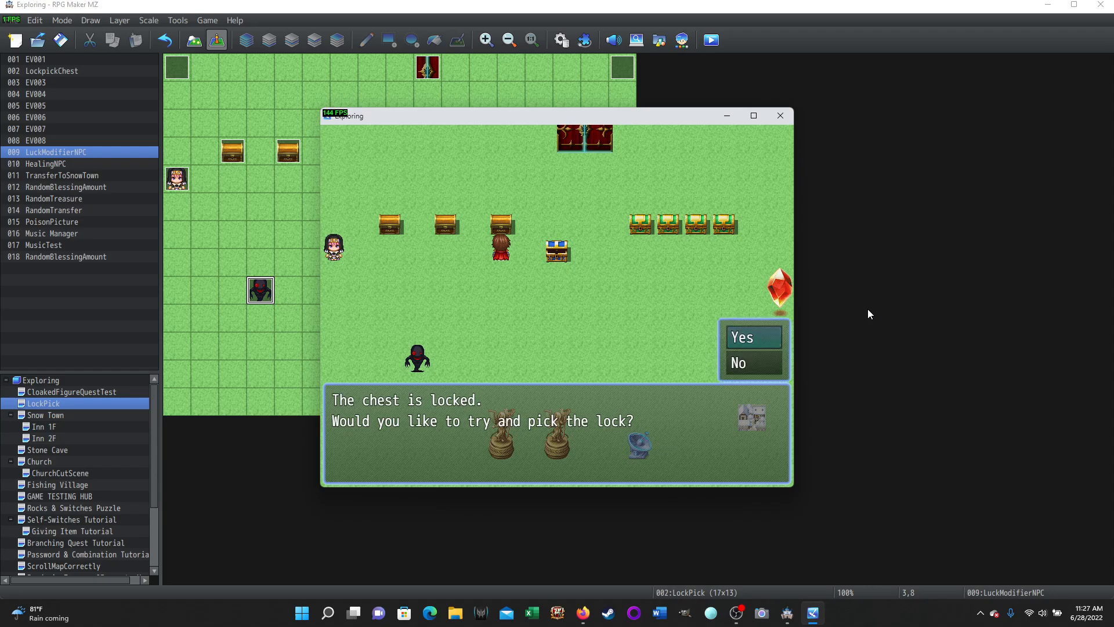
key("Return")
key("Return")
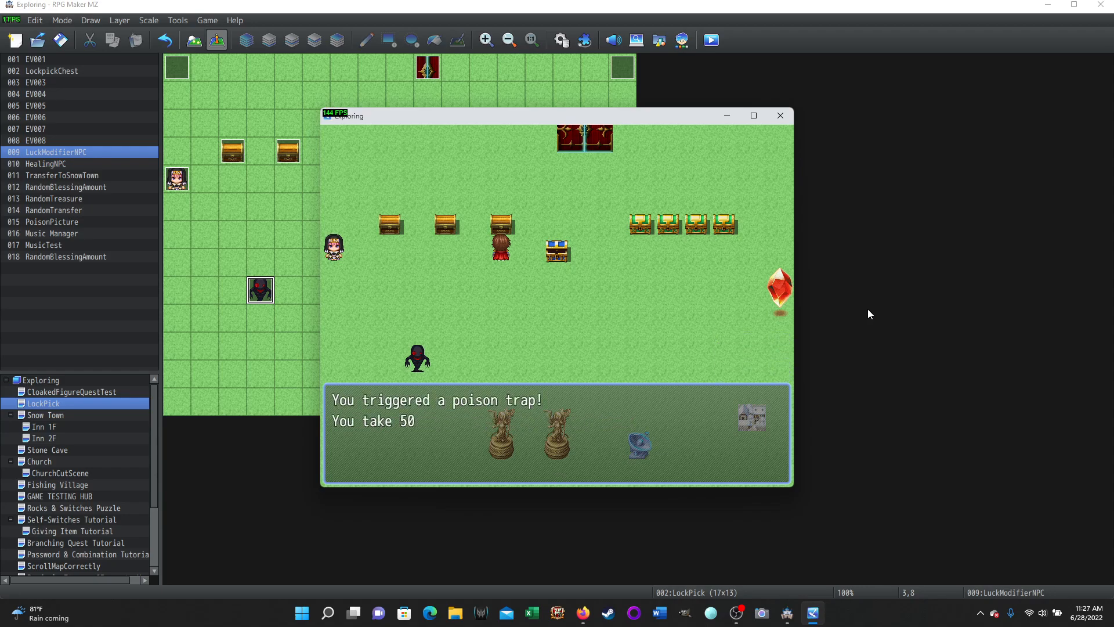
key("Return")
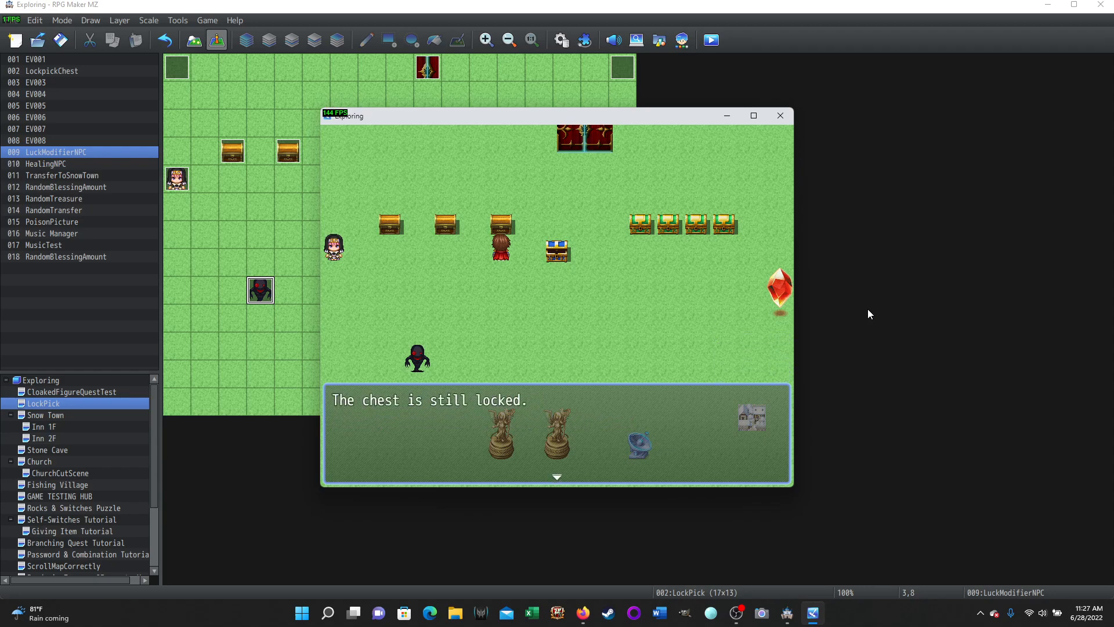
key("Return")
Walk over to the Mysterious Nun and have her heal the poisoned hero.
key("Left")
key("Left")
key("Left")
key("Return")
key("Return")
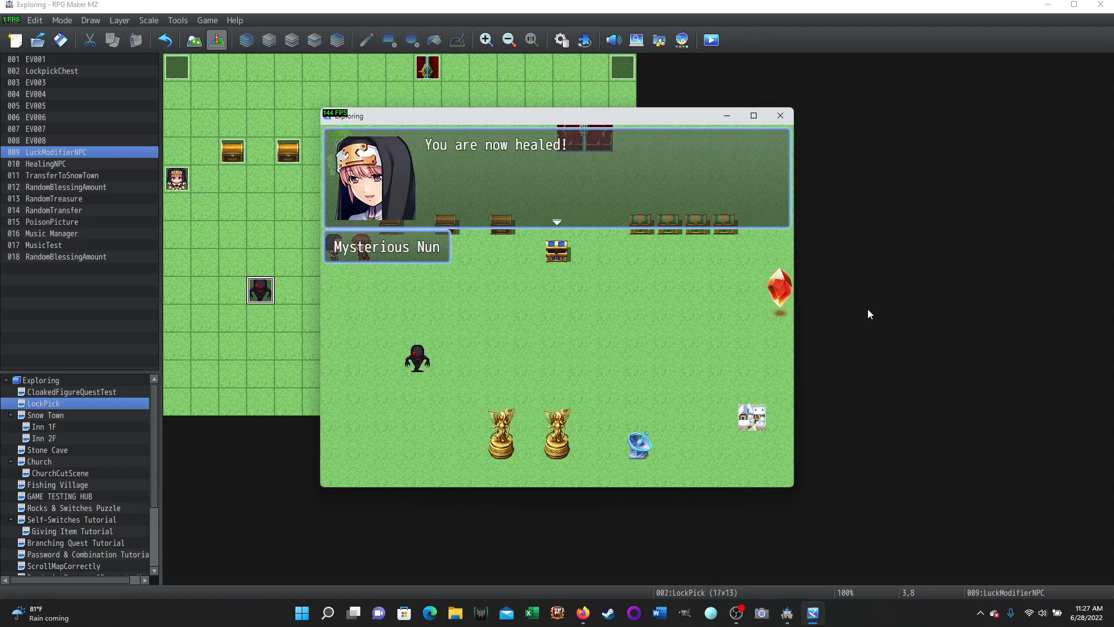
key("Return")
Return to the locked chest nearest the blue chest and answer Yes to picking its lock, closing the result message.
key("Right")
key("Right")
key("Right")
key("Right")
key("Right")
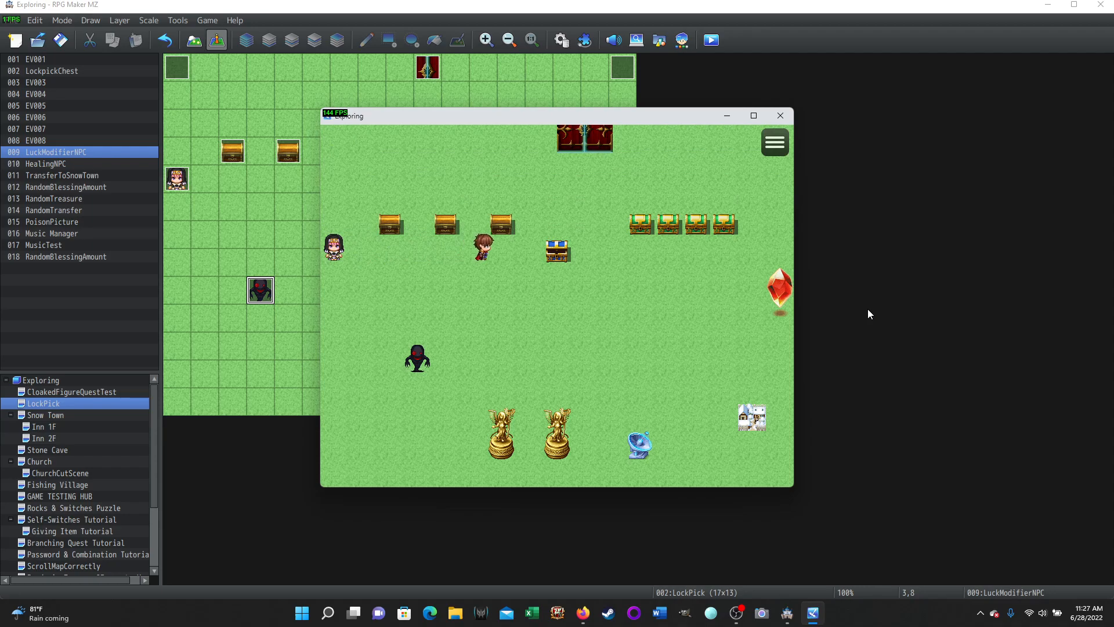
key("Right")
key("Up")
key("Return")
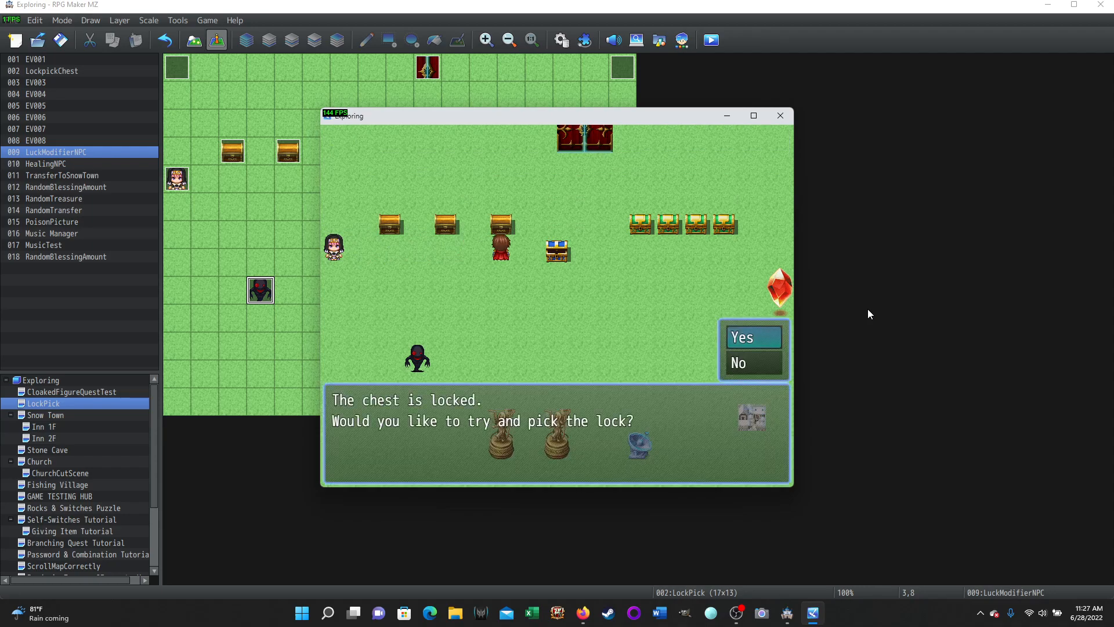
key("Return")
key("Return")
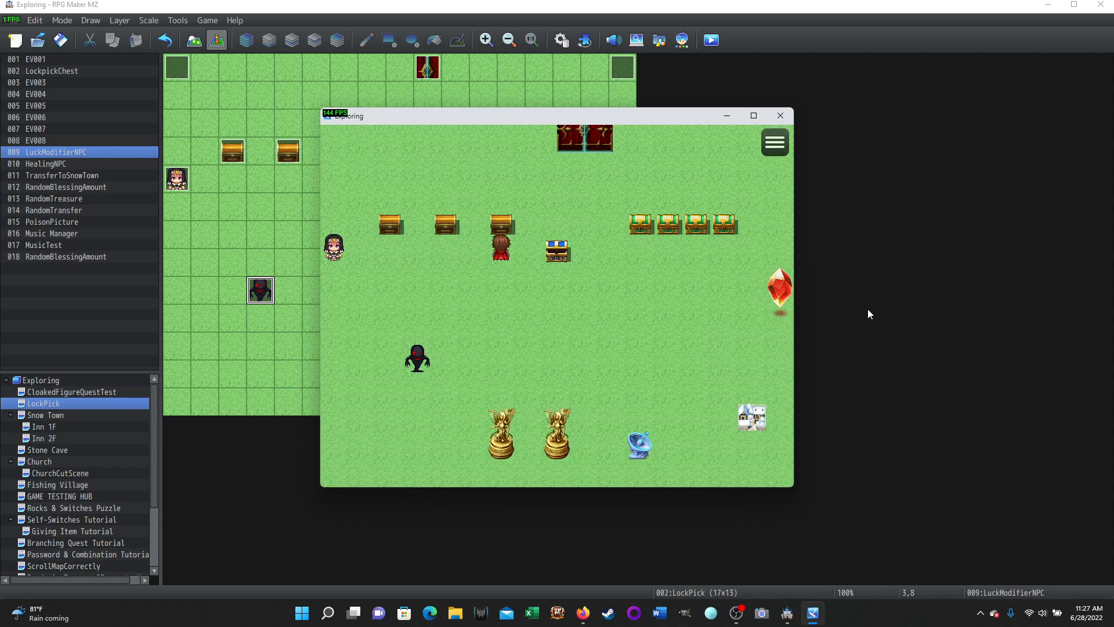
Keep picking the same chest's lock until it opens, going through the skill check, trap and treasure messages.
key("Return")
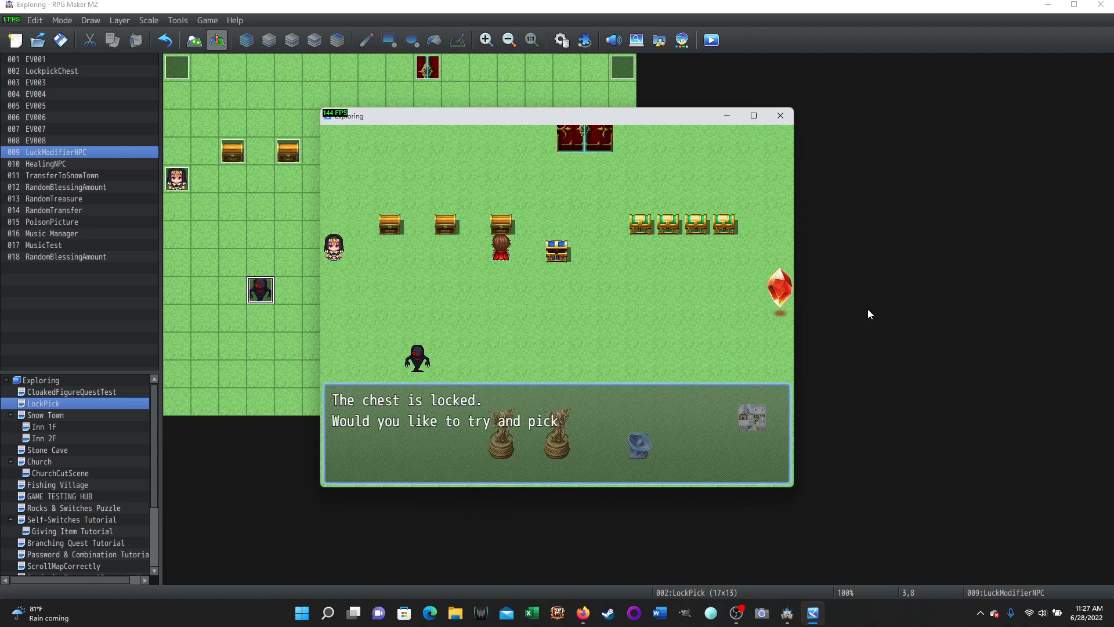
key("Return")
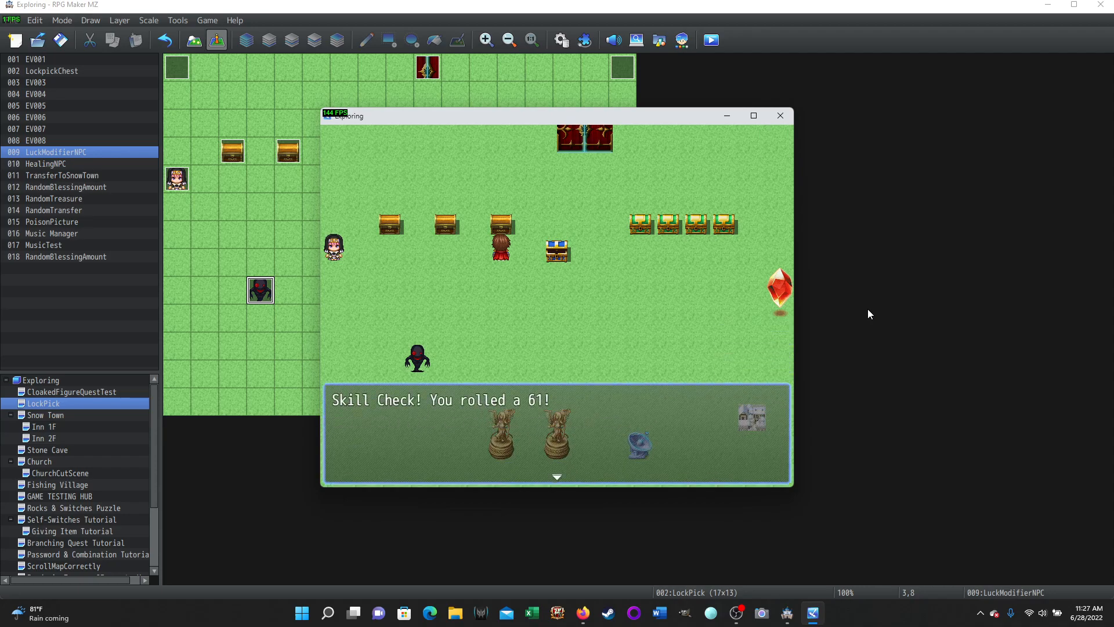
key("Return")
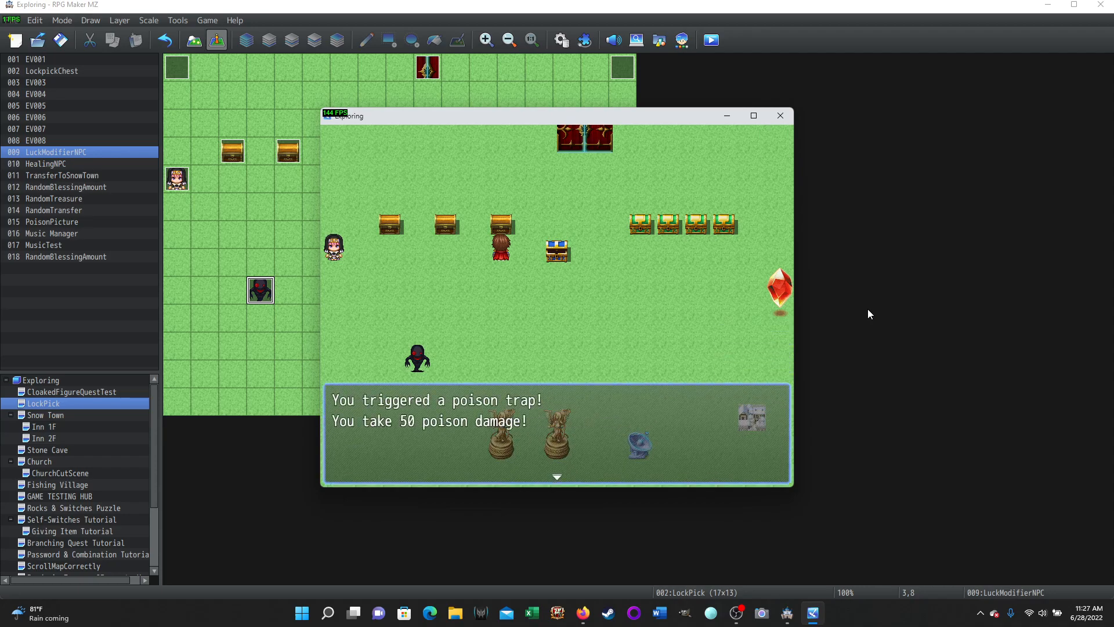
key("Return")
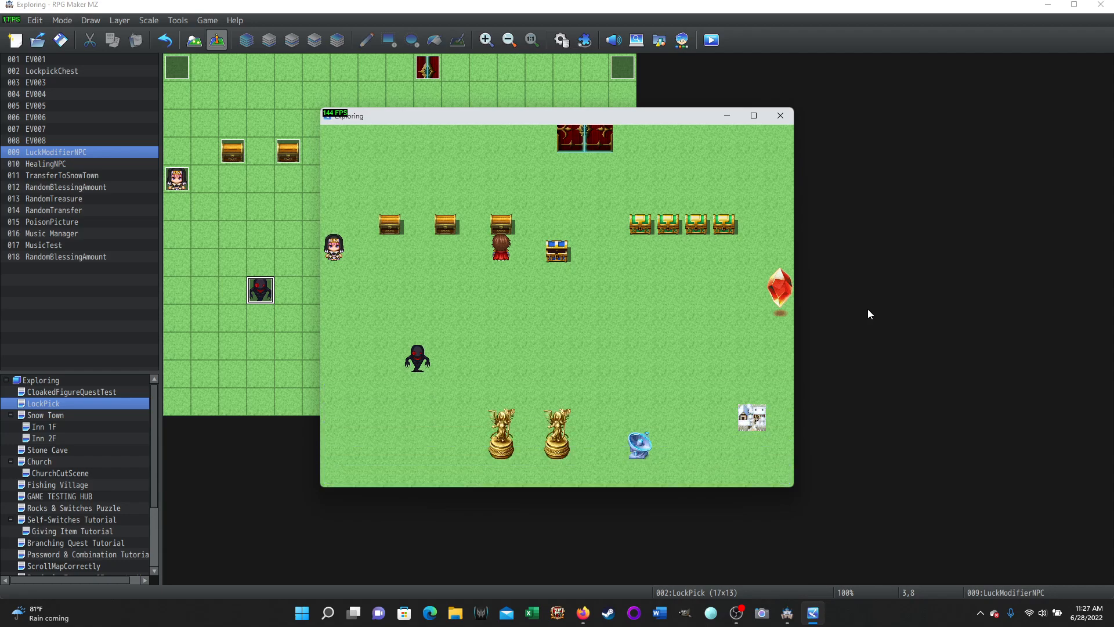
key("Return")
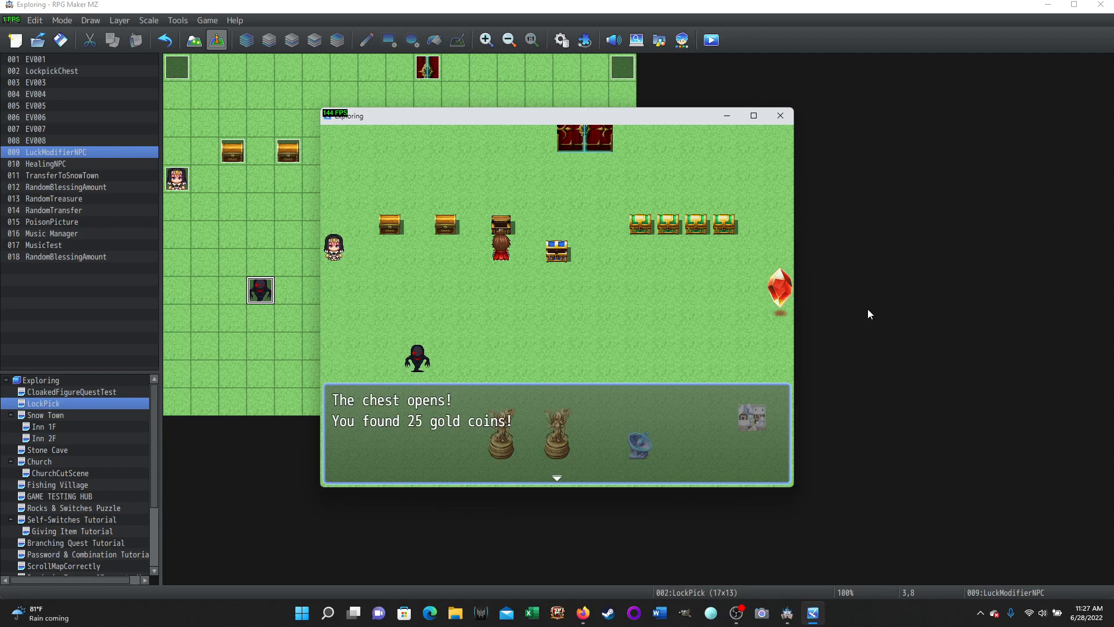
key("Return")
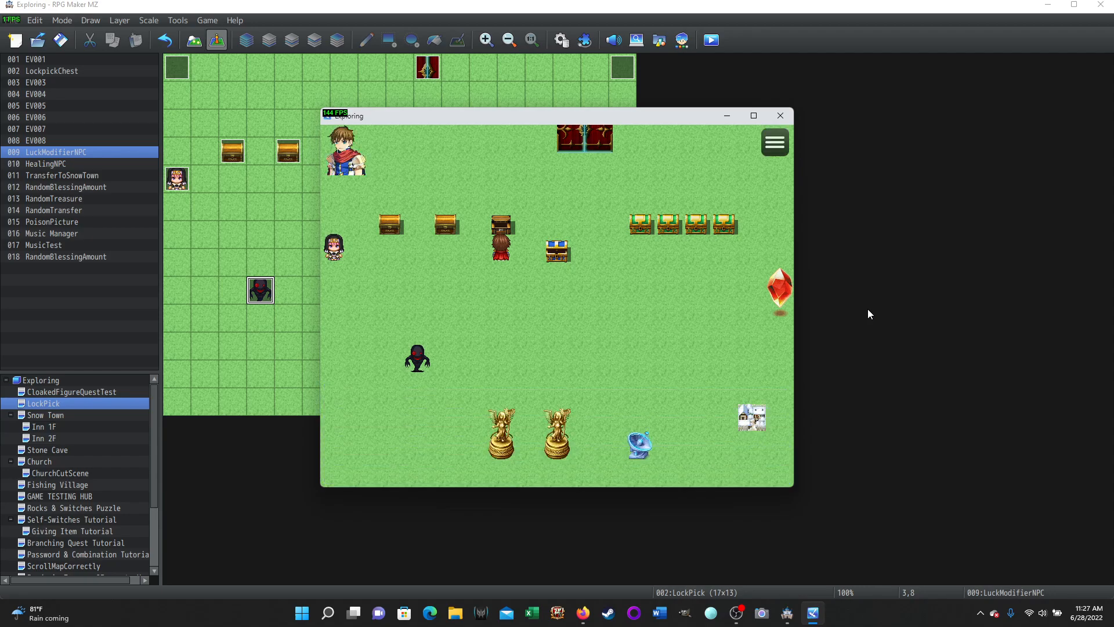
Walk from the opened chest to the Mysterious Nun and have her heal the poisoned hero.
key("Left")
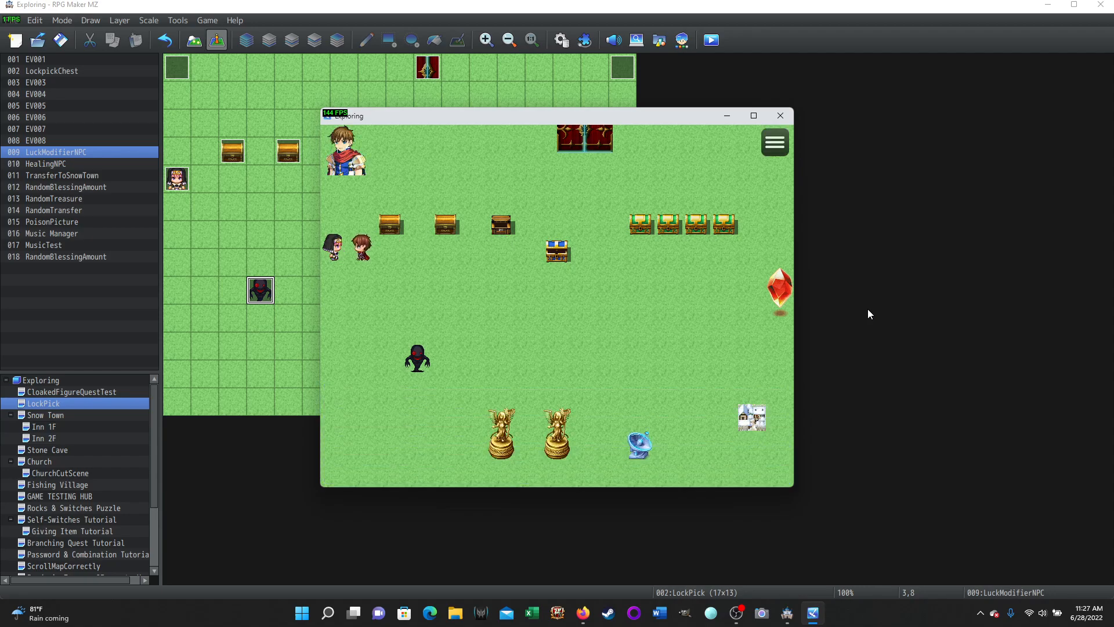
key("Return")
key("Return")
key("Return")
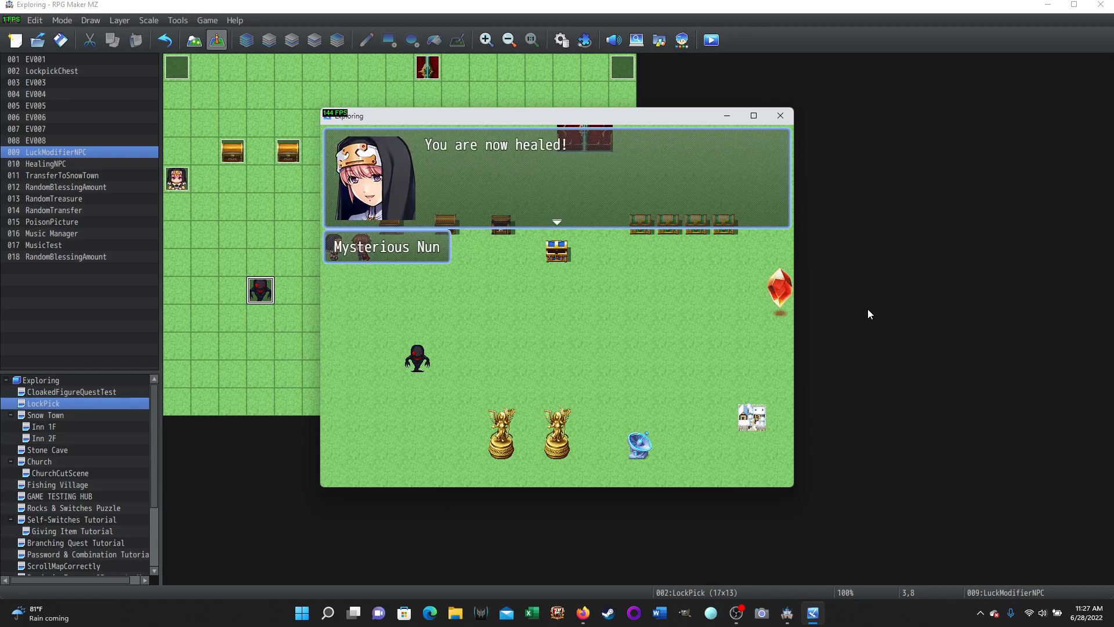
Close the nun's healing message and walk to the middle brown chest.
key("Return")
key("Right")
key("Right")
key("Right")
Check the party's condition and the remaining lockpicks in the item inventory, then return to the map.
key("Escape")
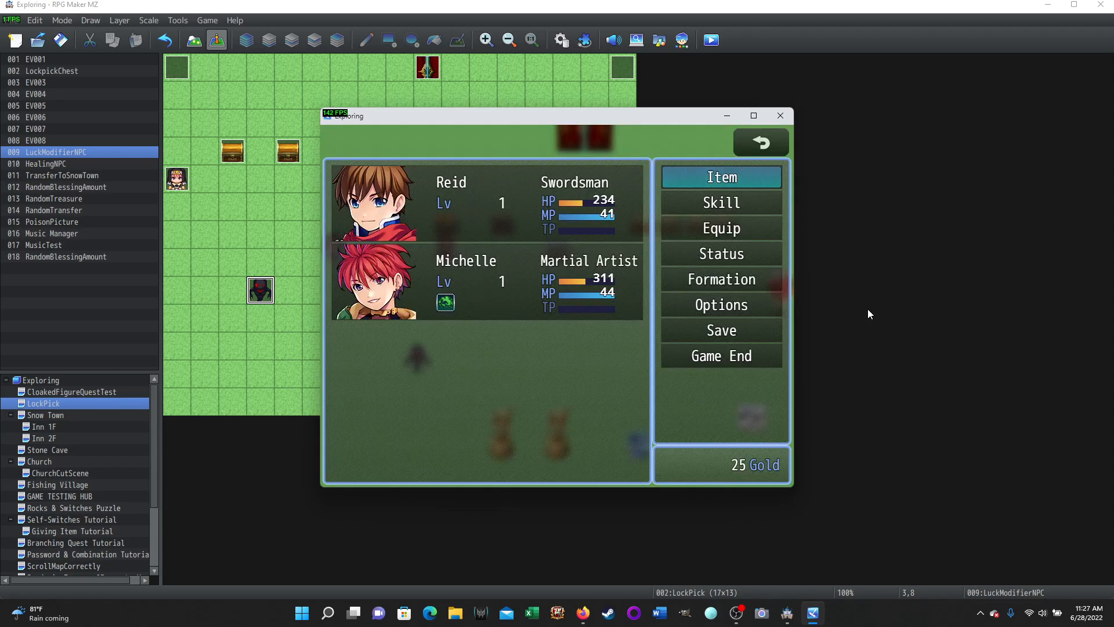
key("Return")
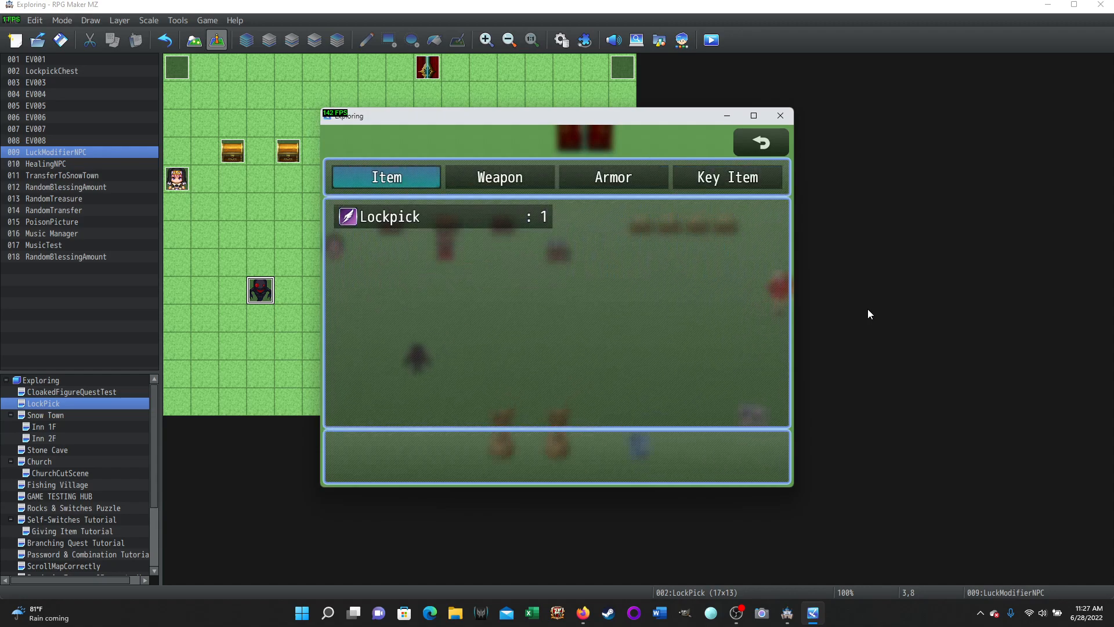
key("Escape")
key("Escape")
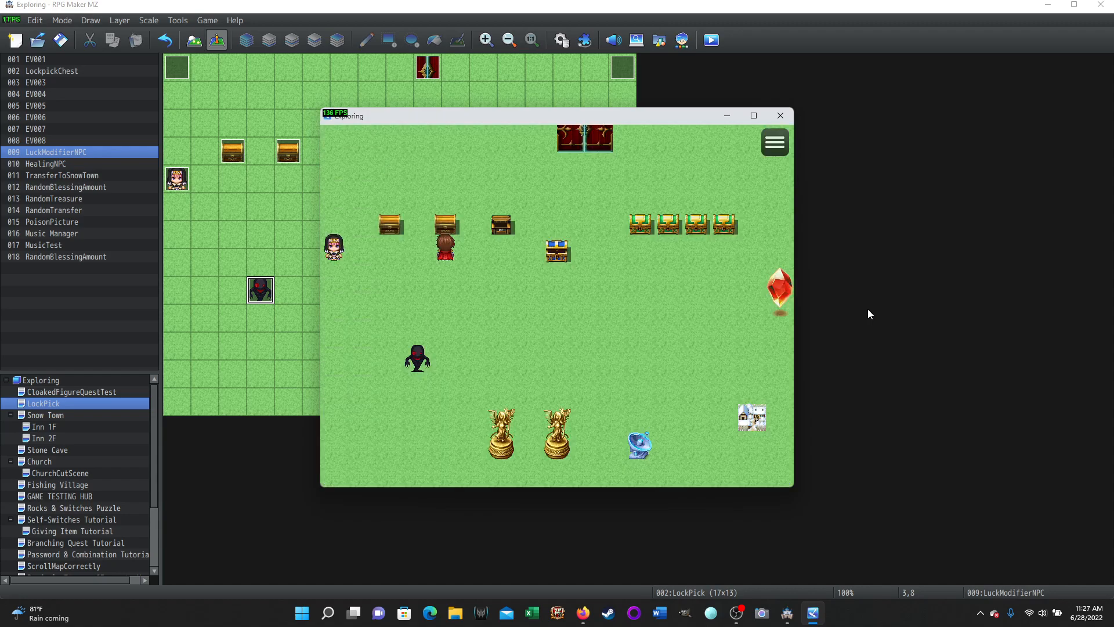
Answer Yes to picking the middle chest's lock and go through the skill check and treasure messages.
key("Return")
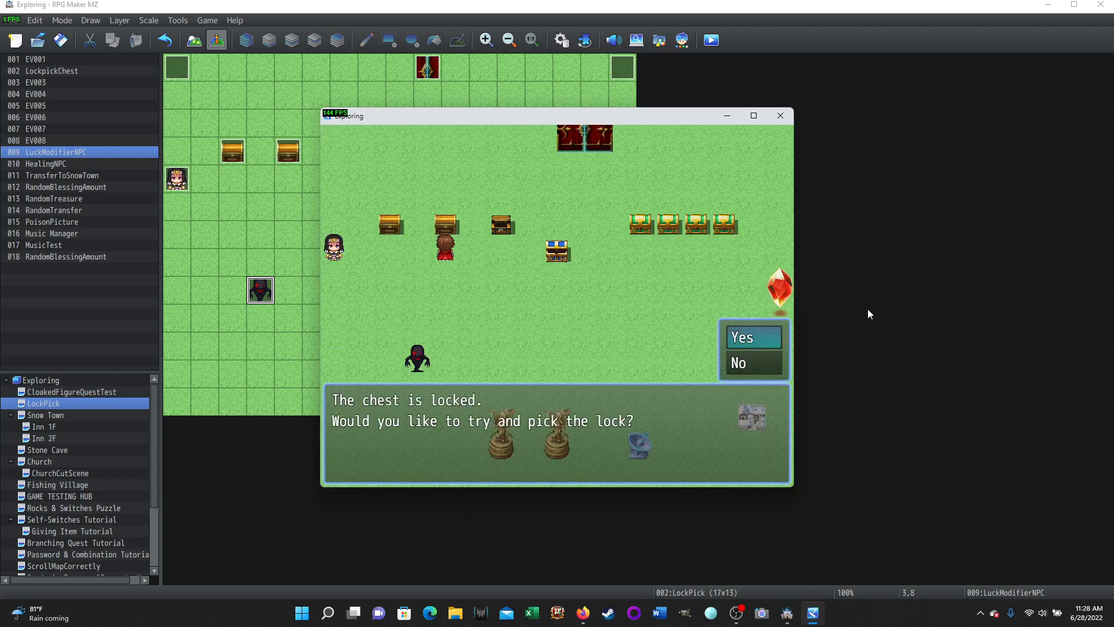
key("Return")
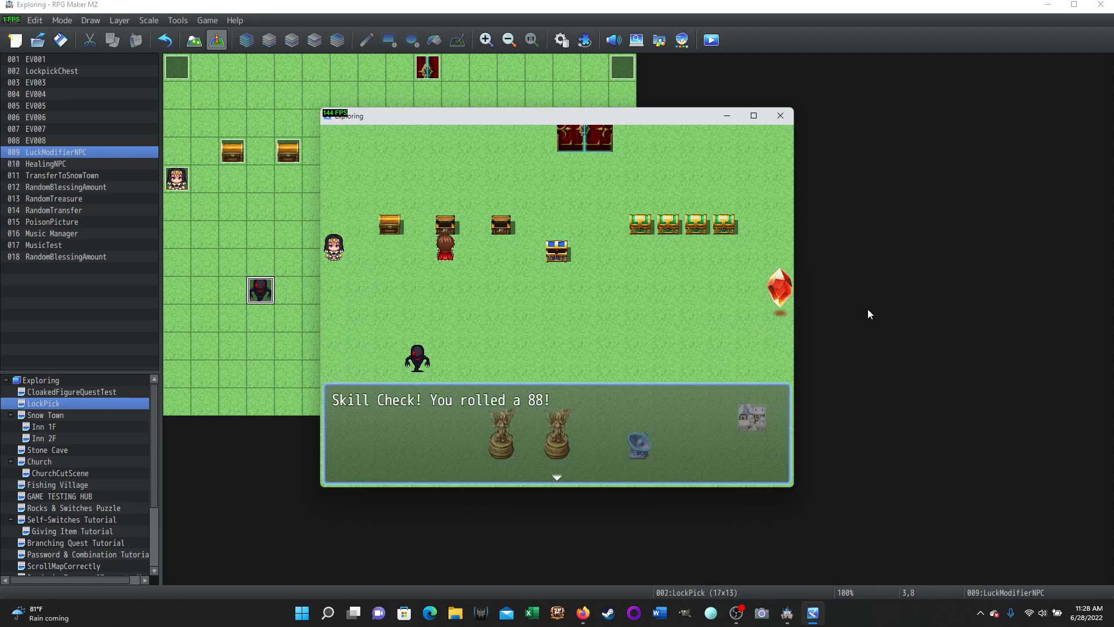
key("Return")
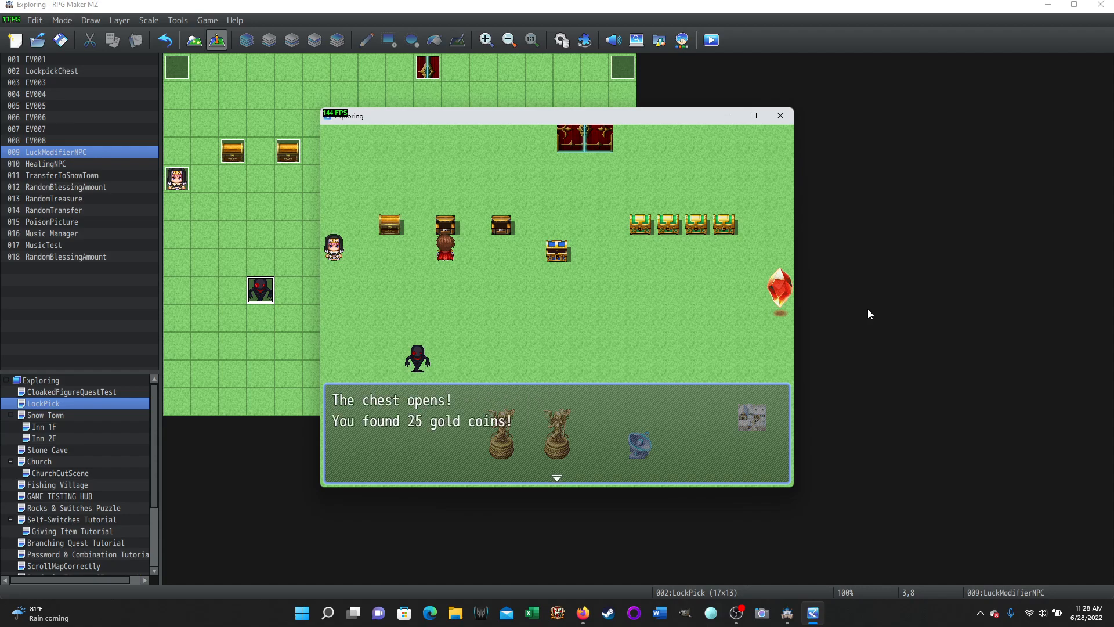
key("Return")
Walk to the locked chest nearest the nun and pick its lock, going through the skill check and treasure messages.
key("Left")
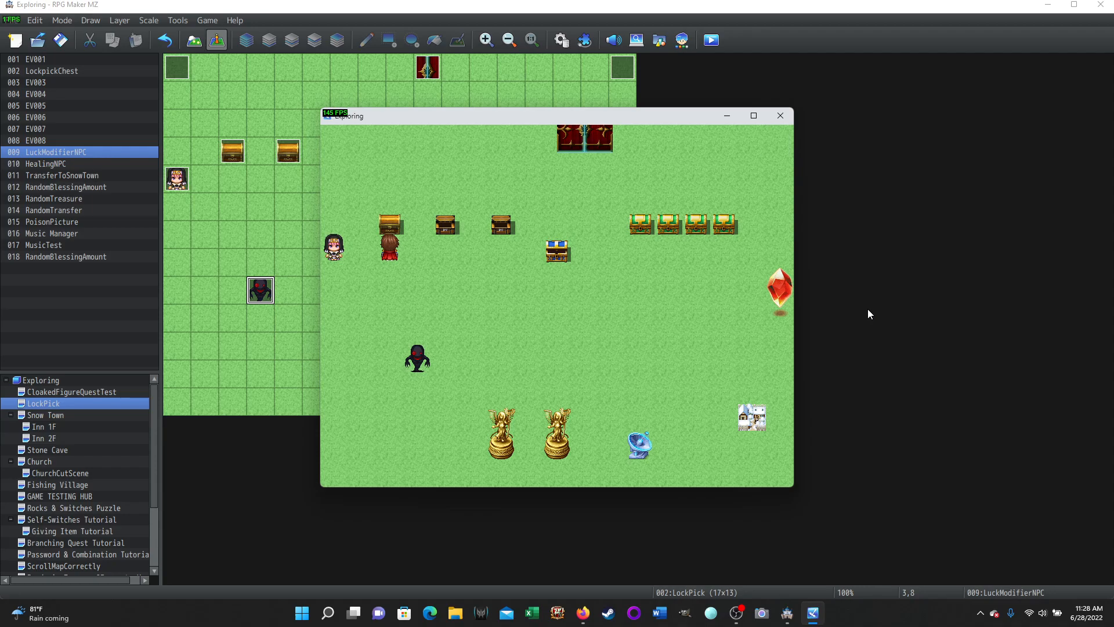
key("Return")
key("Return")
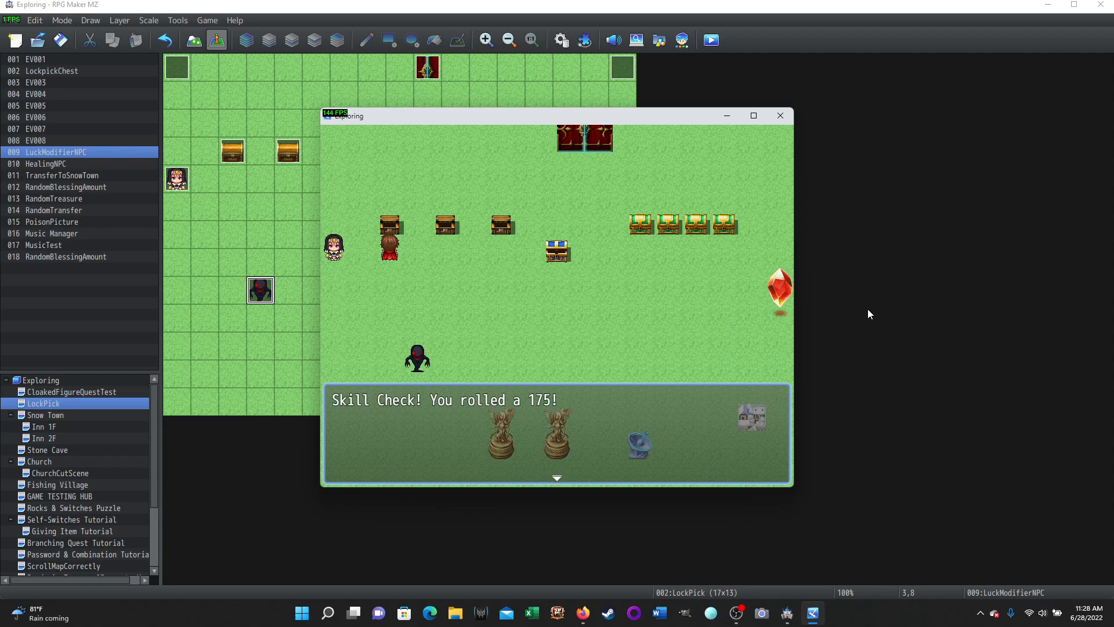
key("Return")
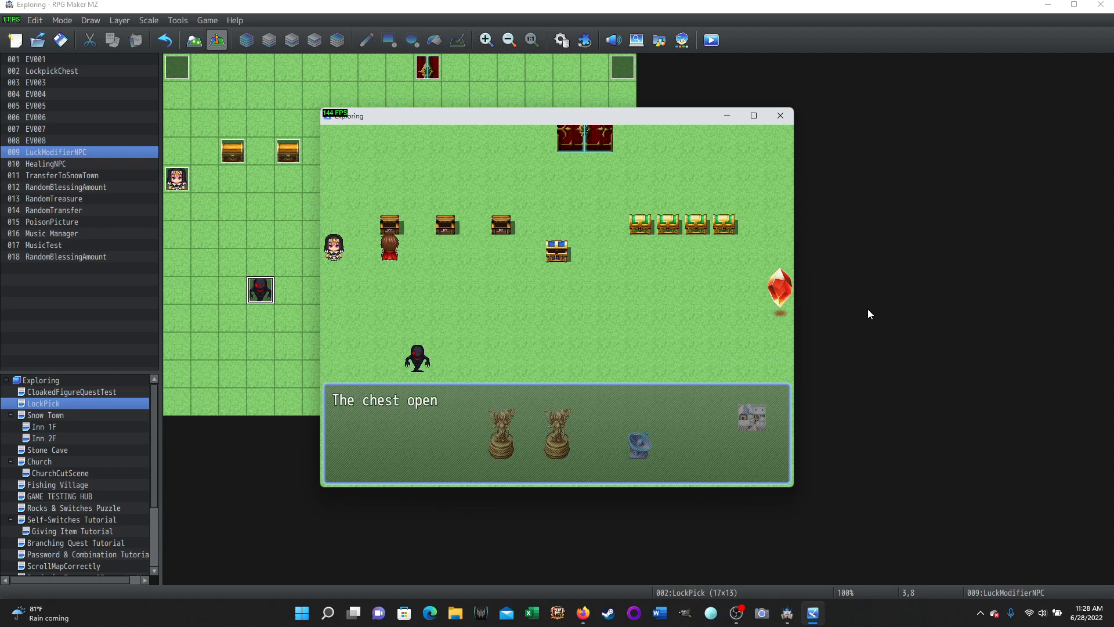
key("Return")
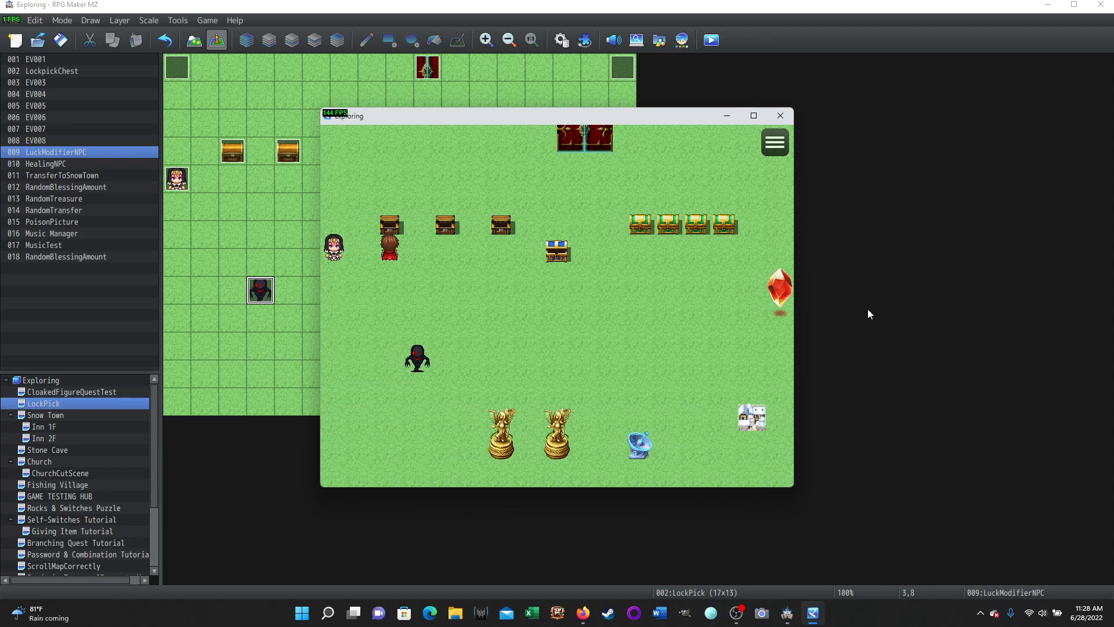
End the current playtest and start a fresh one with a new game.
left_click(781, 115)
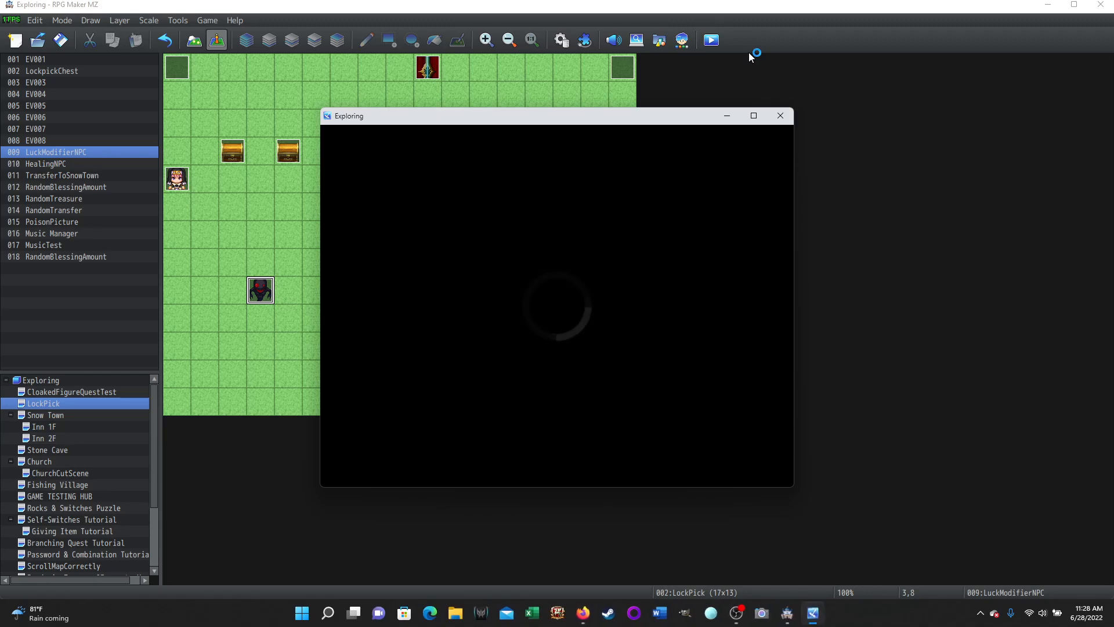
key("Up")
key("Return")
Walk to the locked chest nearest the blue chest and try to pick its lock without collecting any lockpicks.
key("Left")
key("Left")
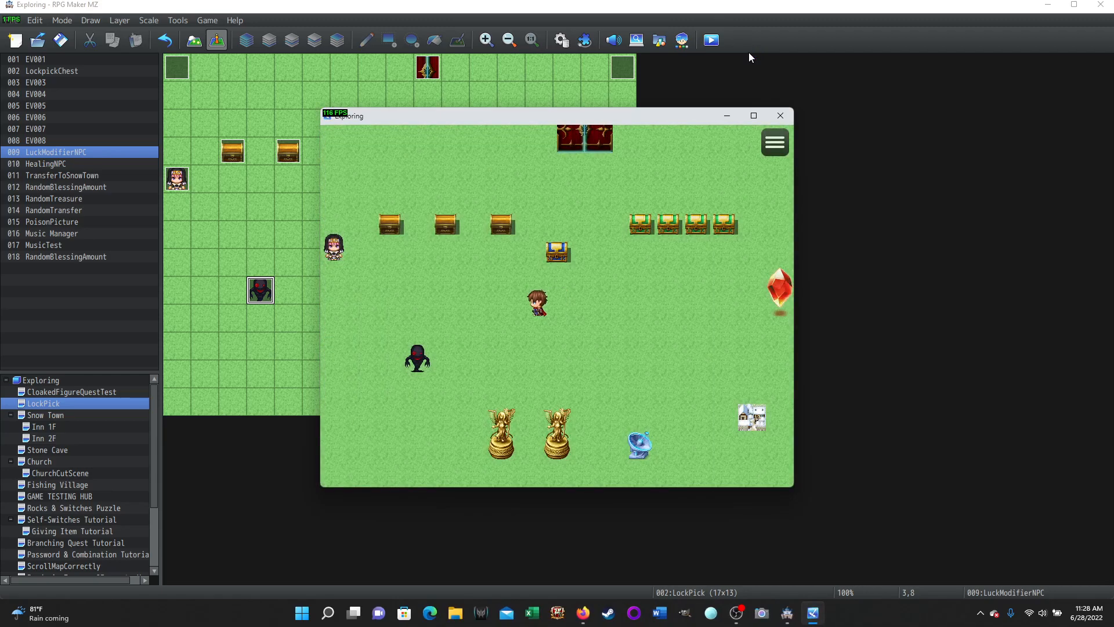
key("Up")
key("Up")
key("Return")
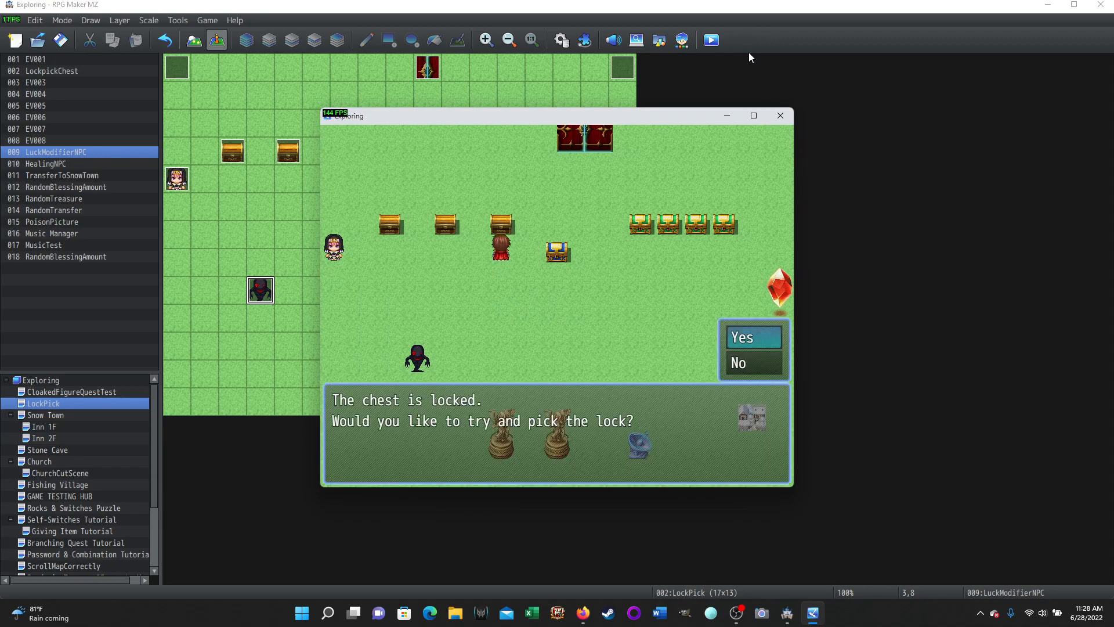
key("Return")
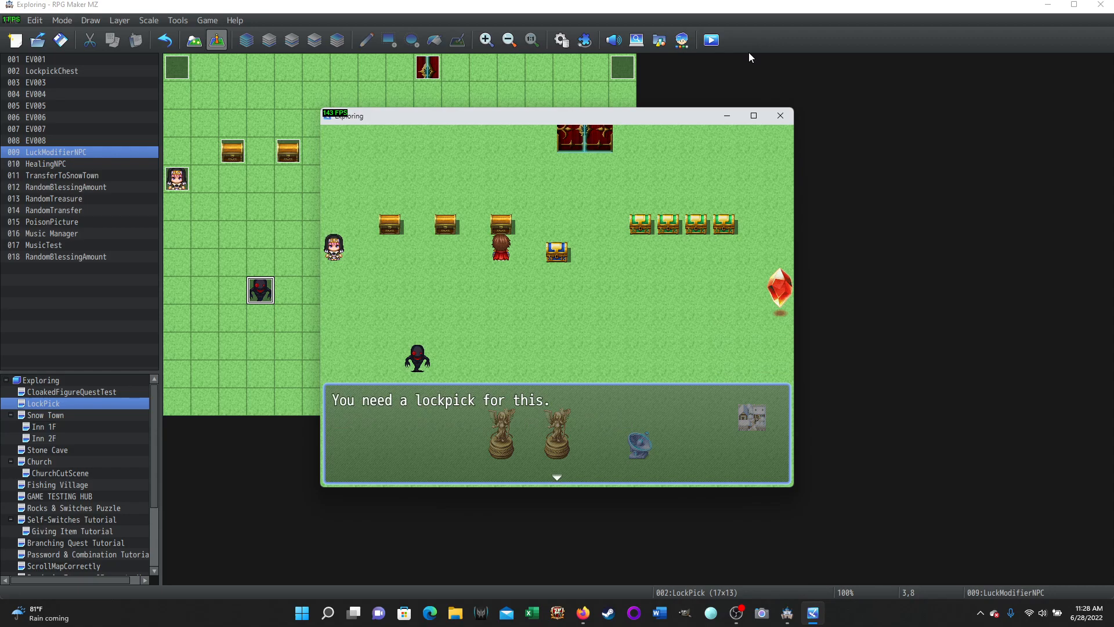
key("Return")
Walk to the locked chest nearest the nun and try to pick its lock without a lockpick.
key("Left")
key("Left")
key("Left")
key("Left")
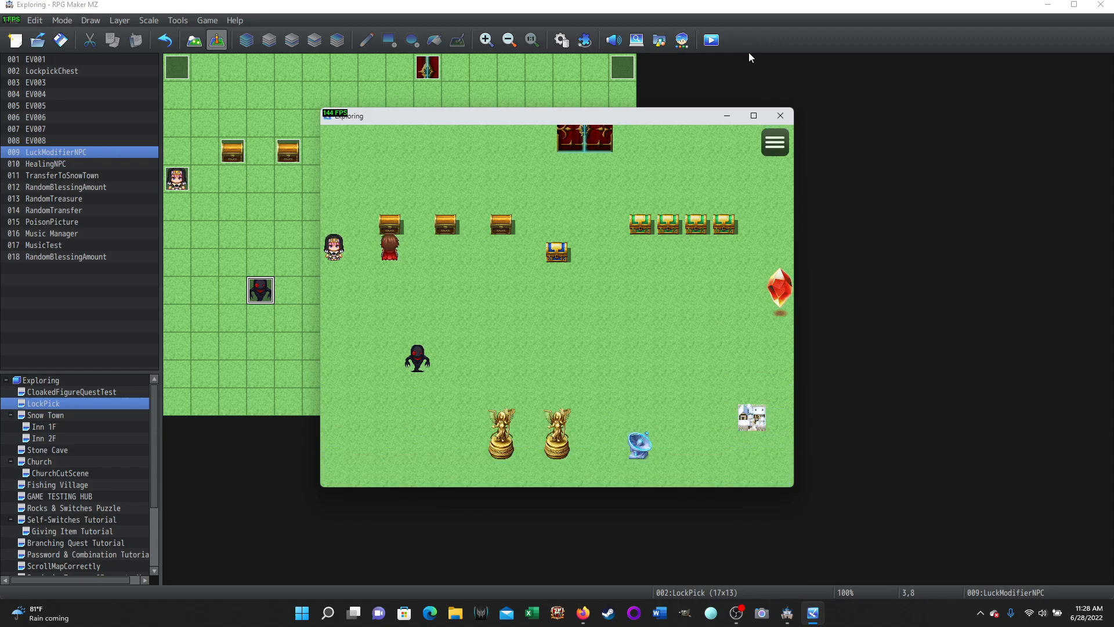
key("Return")
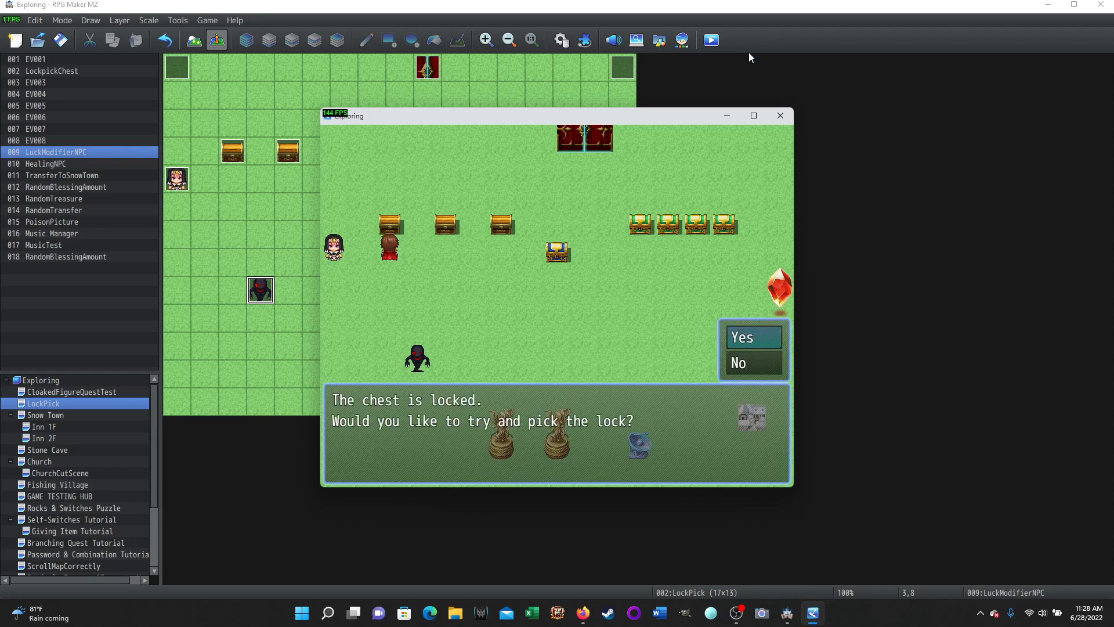
key("Return")
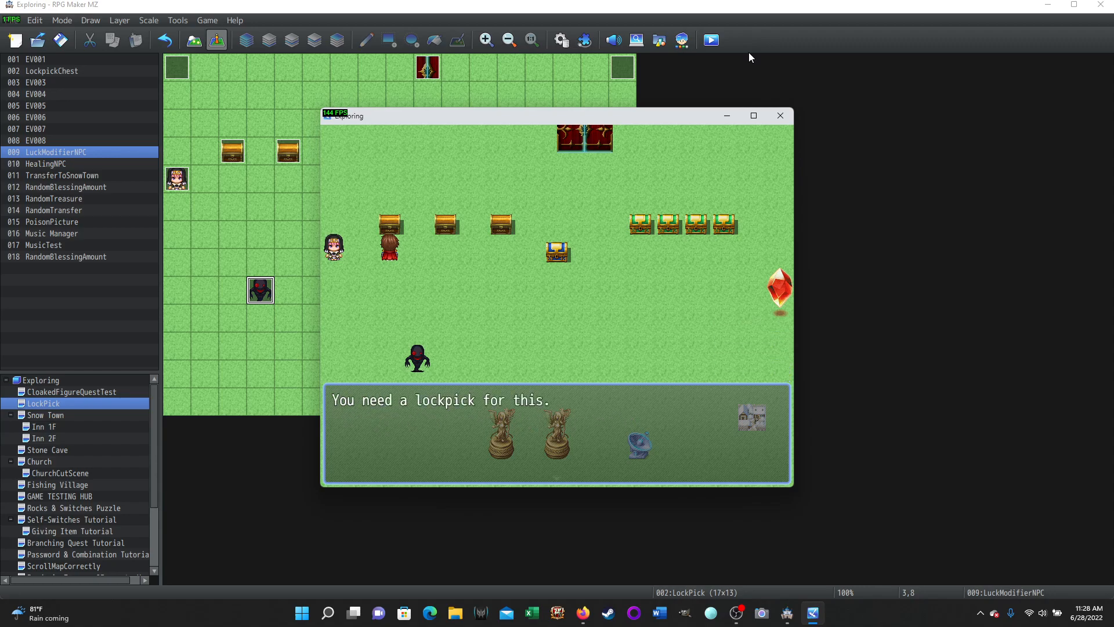
key("Return")
Walk the hero to the blue lockpick chest and end the playtest.
key("Right")
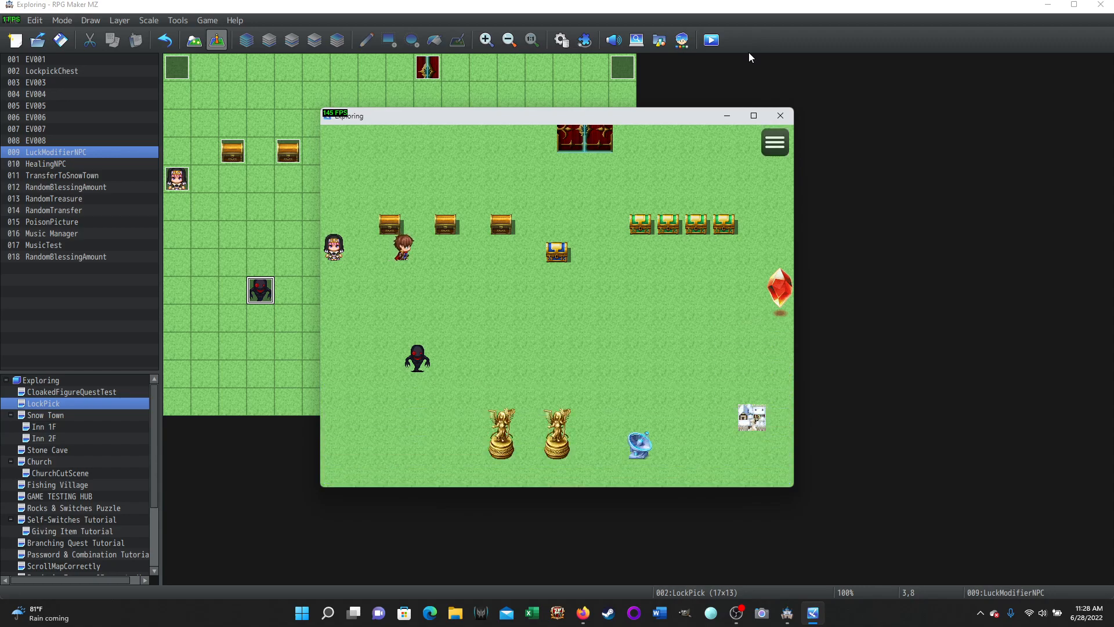
key("Down")
key("Right")
key("Right")
key("Right")
key("Up")
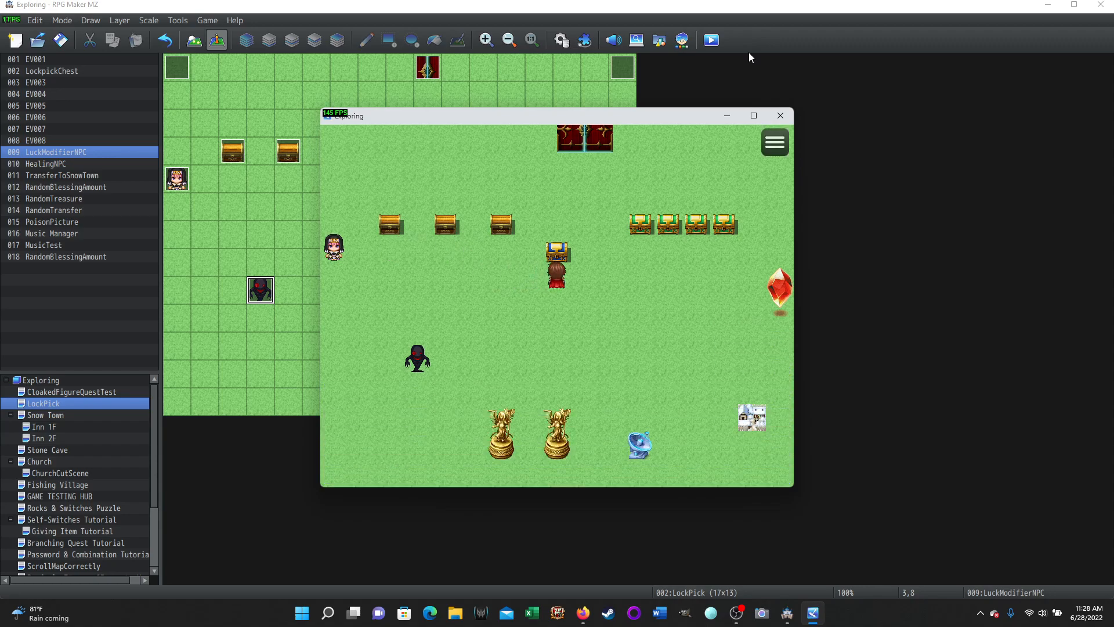
left_click(780, 114)
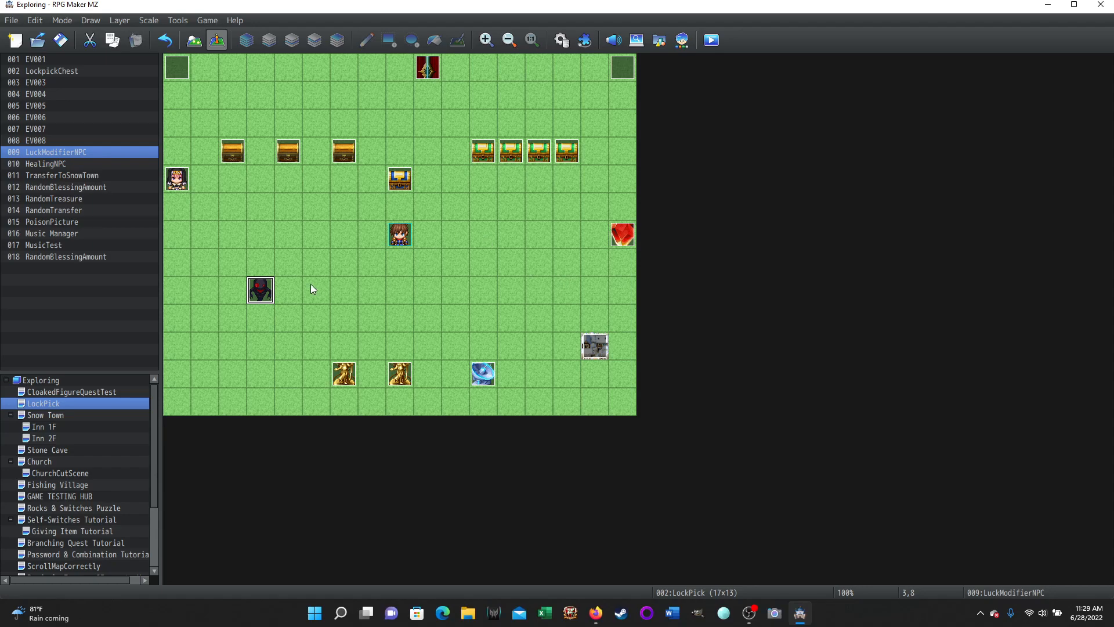
Examine the skill check commands in the LuckModifierNPC event and close it without changes.
double_click(260, 289)
left_click_drag(847, 197, 844, 180)
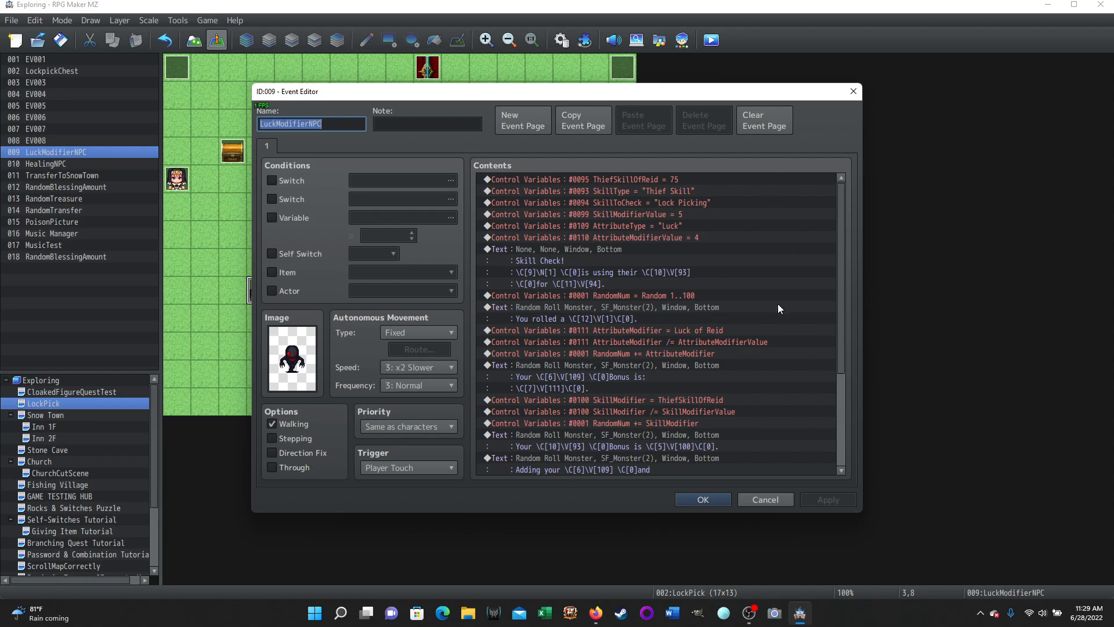
left_click(764, 501)
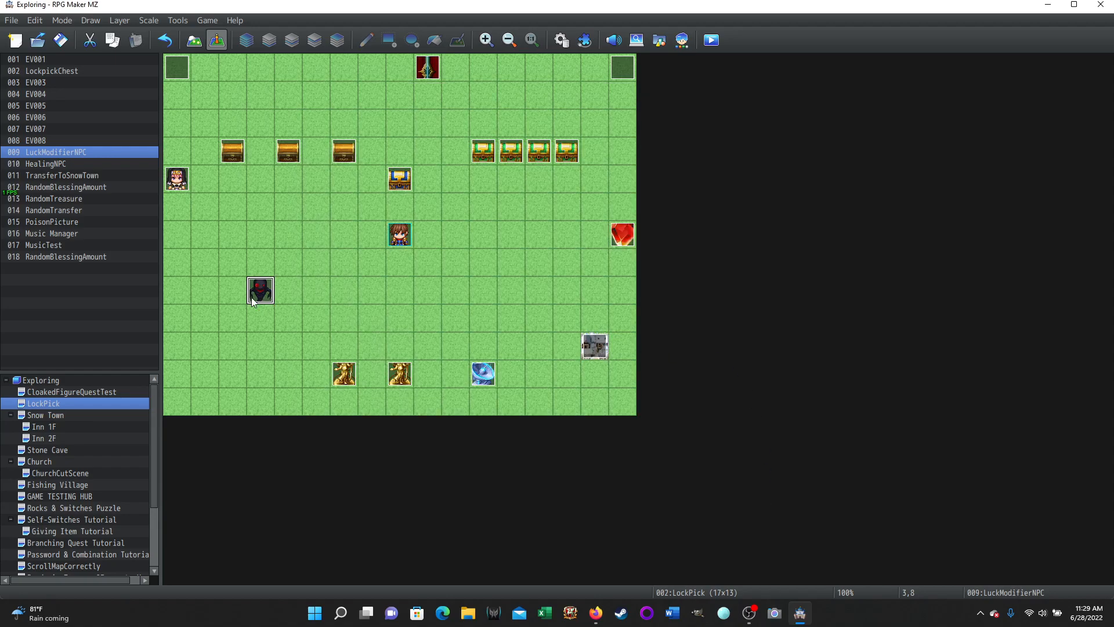
Examine the LockpickChest event's Change Items command and close the event without changes.
double_click(400, 184)
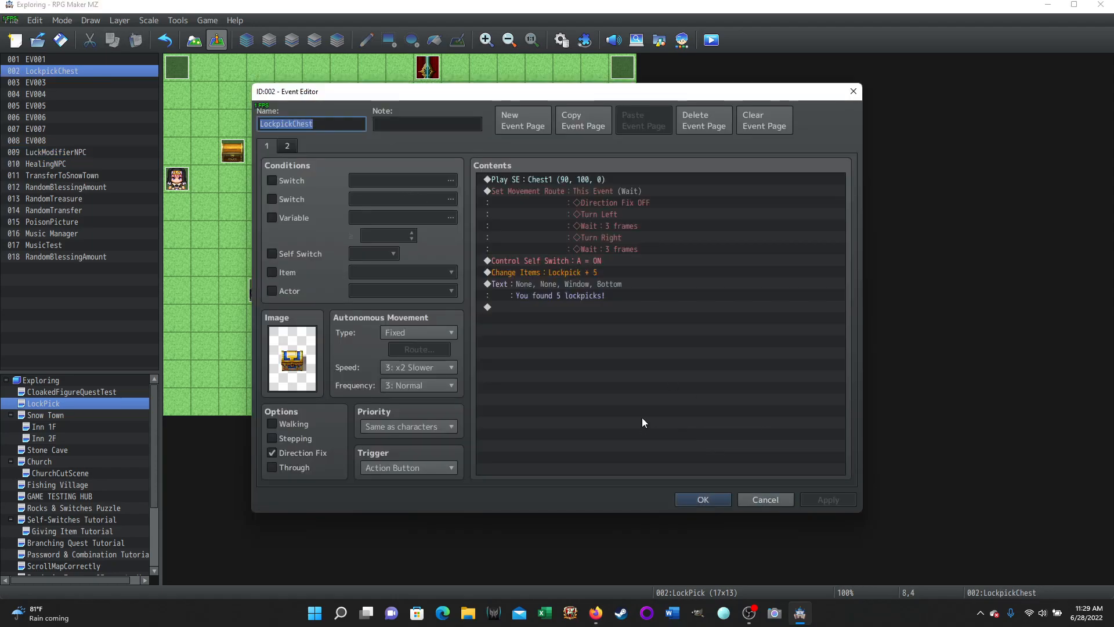
left_click(556, 273)
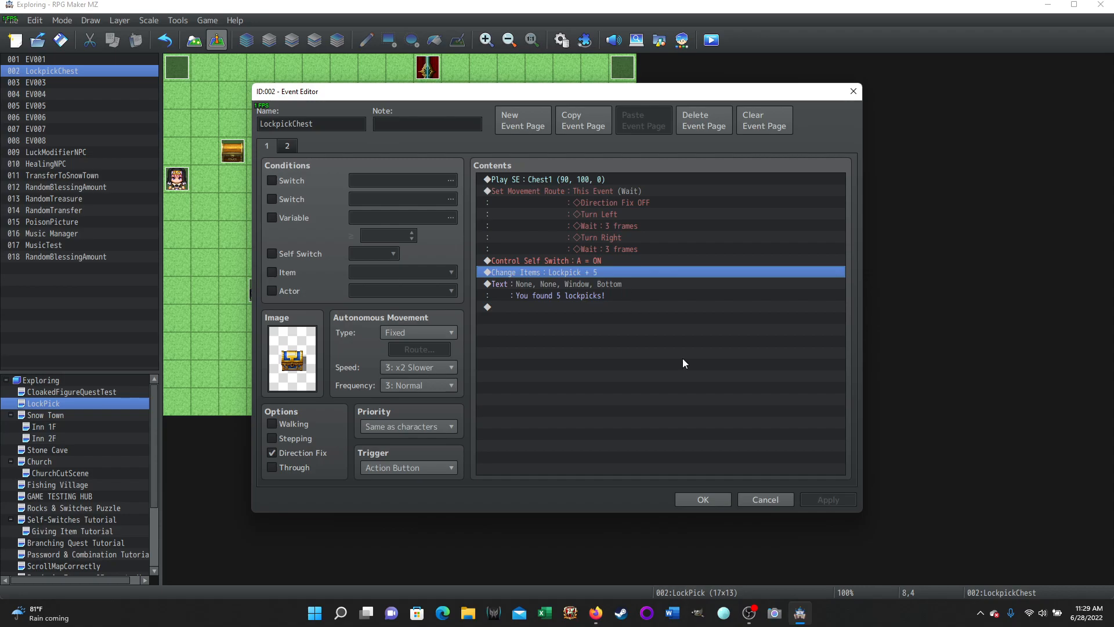
left_click(775, 499)
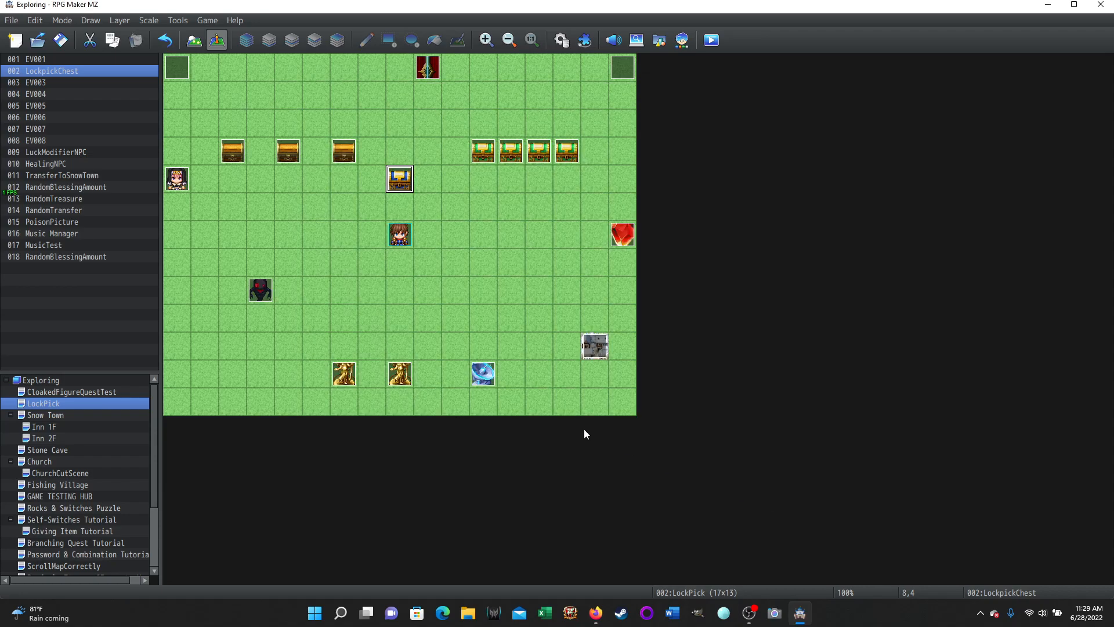
Create a quick Treasure event at tile 6,6 with the default red chest image and 0 gold.
right_click(343, 231)
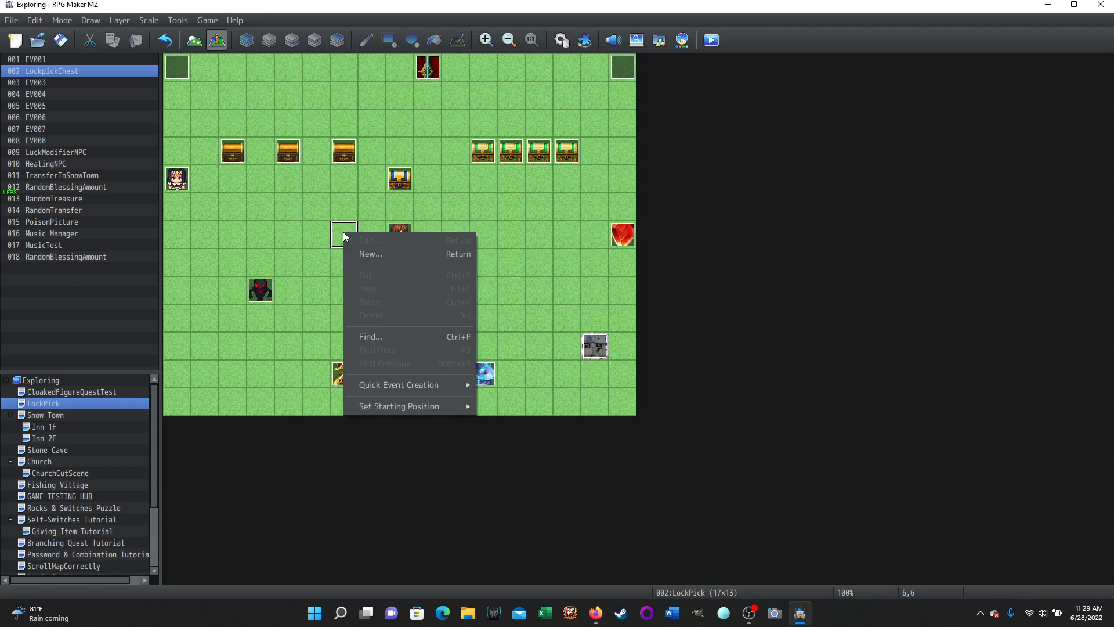
mouse_move(380, 387)
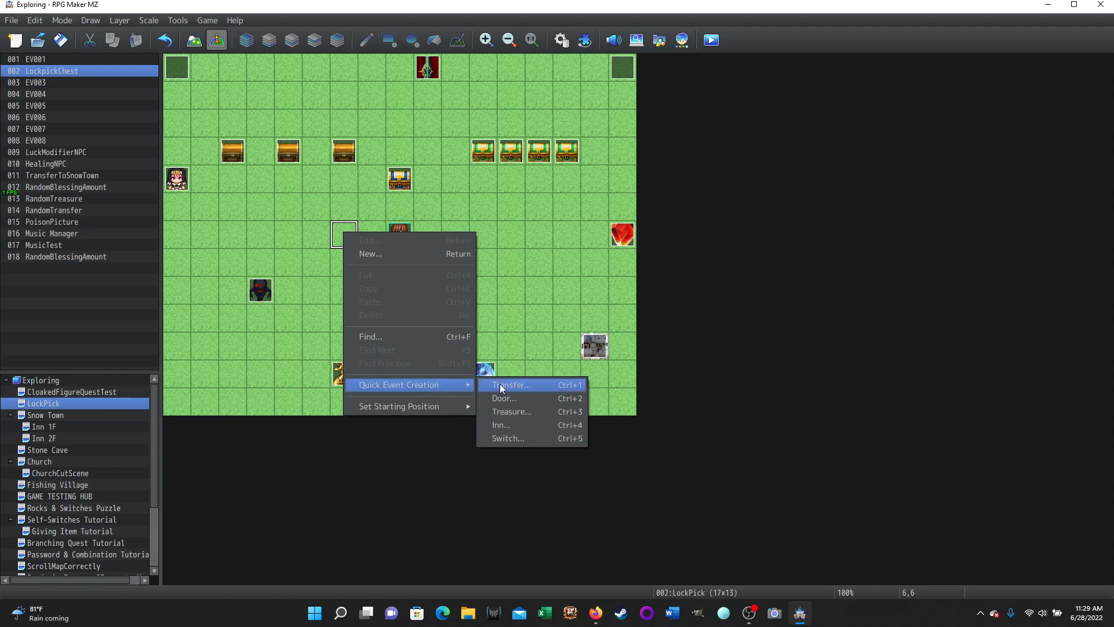
left_click(509, 412)
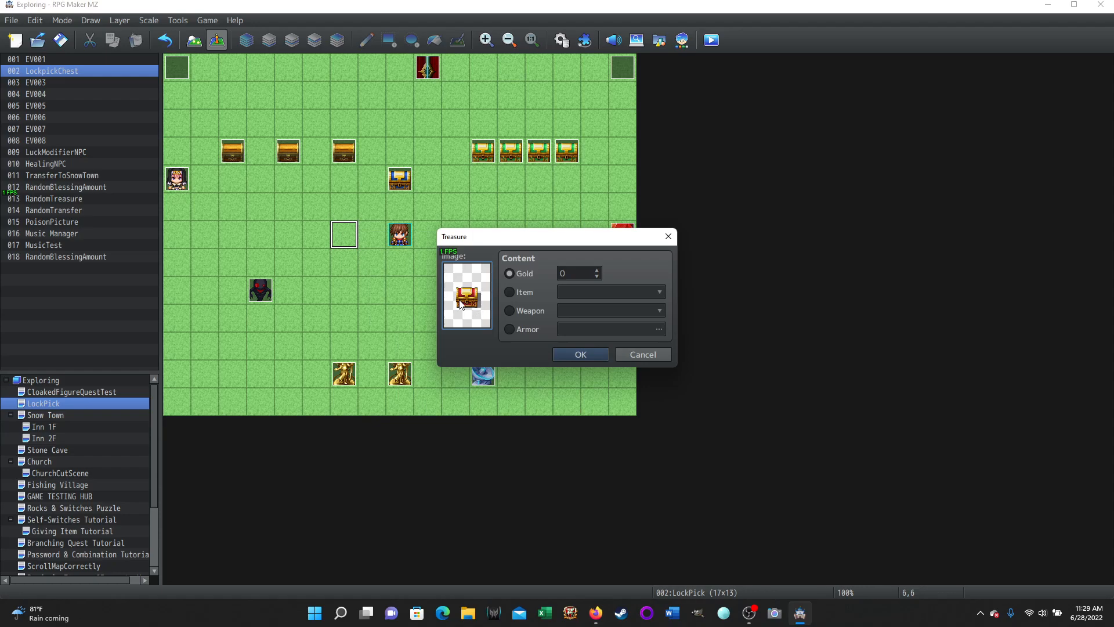
double_click(462, 303)
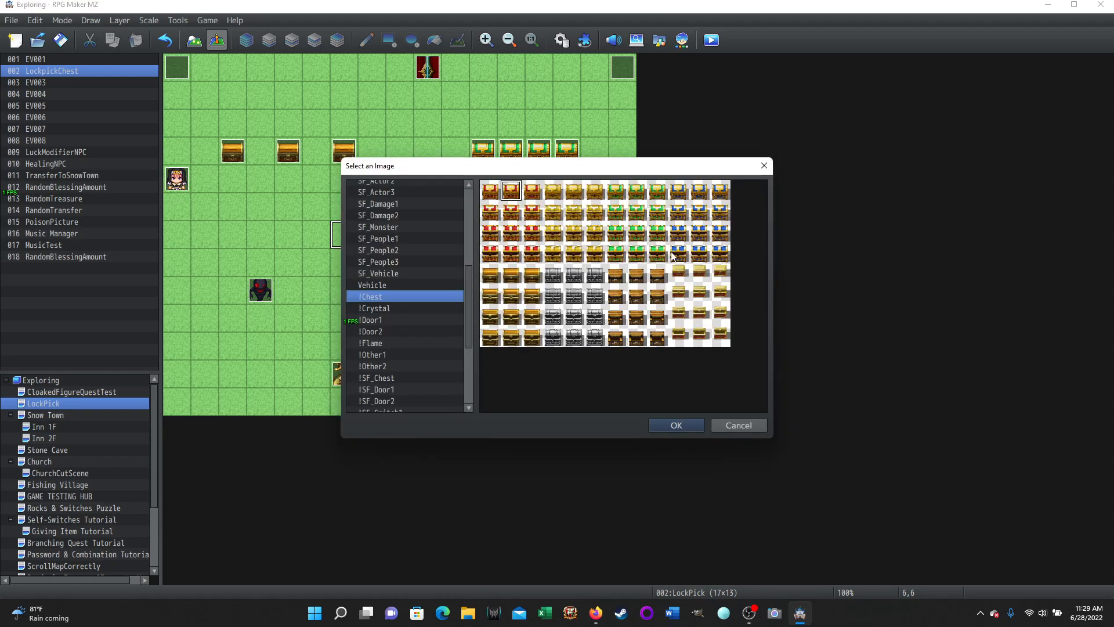
left_click(739, 426)
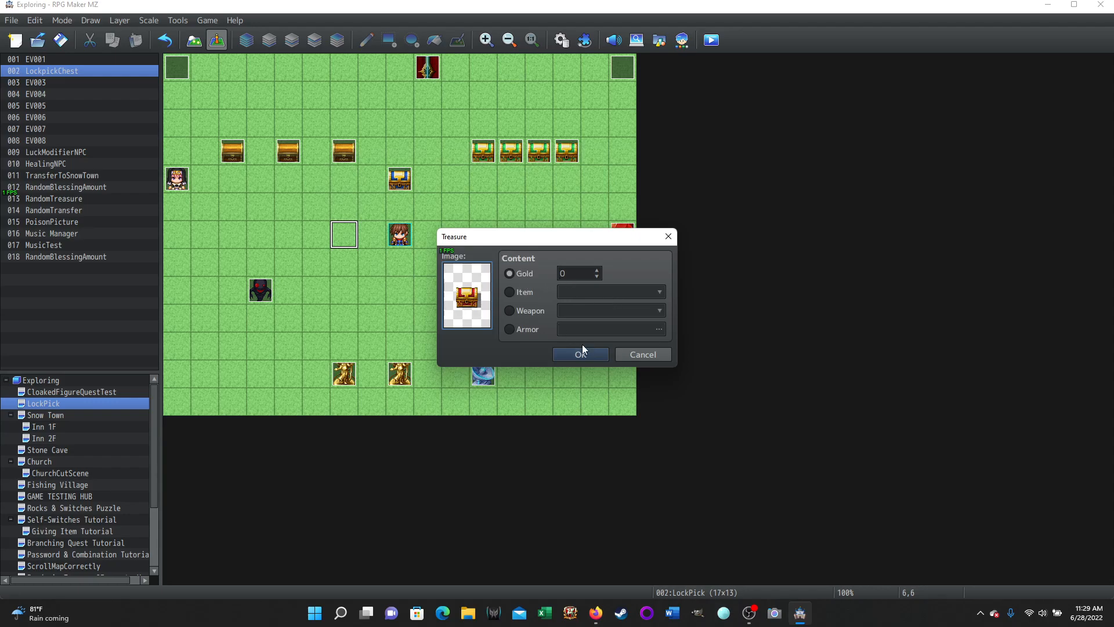
left_click(582, 354)
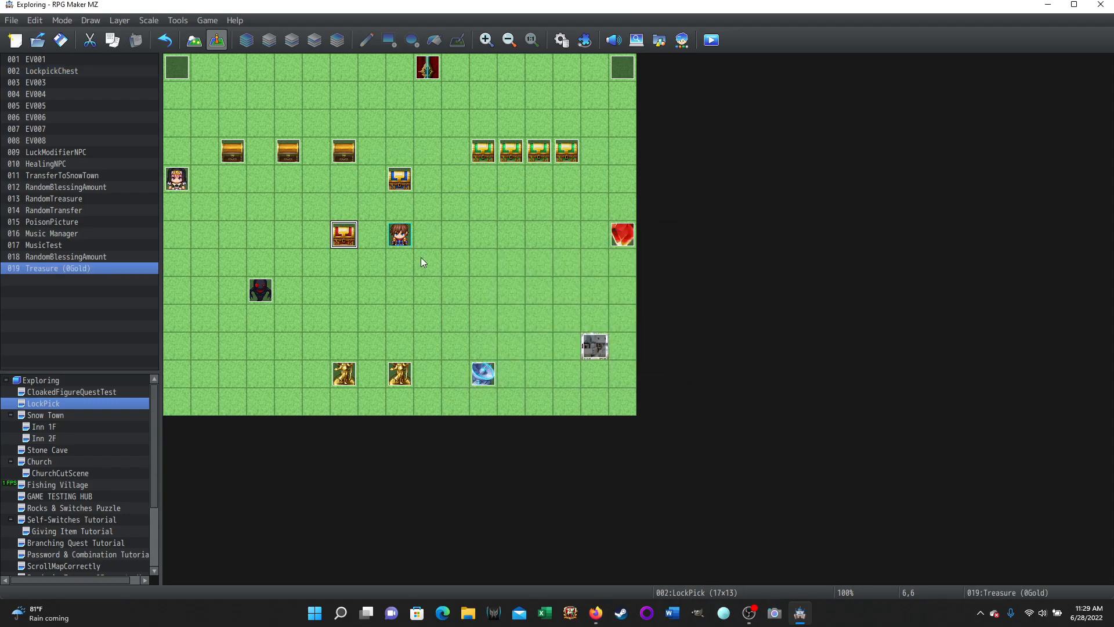
Examine both pages of the new Treasure event, including its gold and text commands, and close it without changes.
double_click(345, 233)
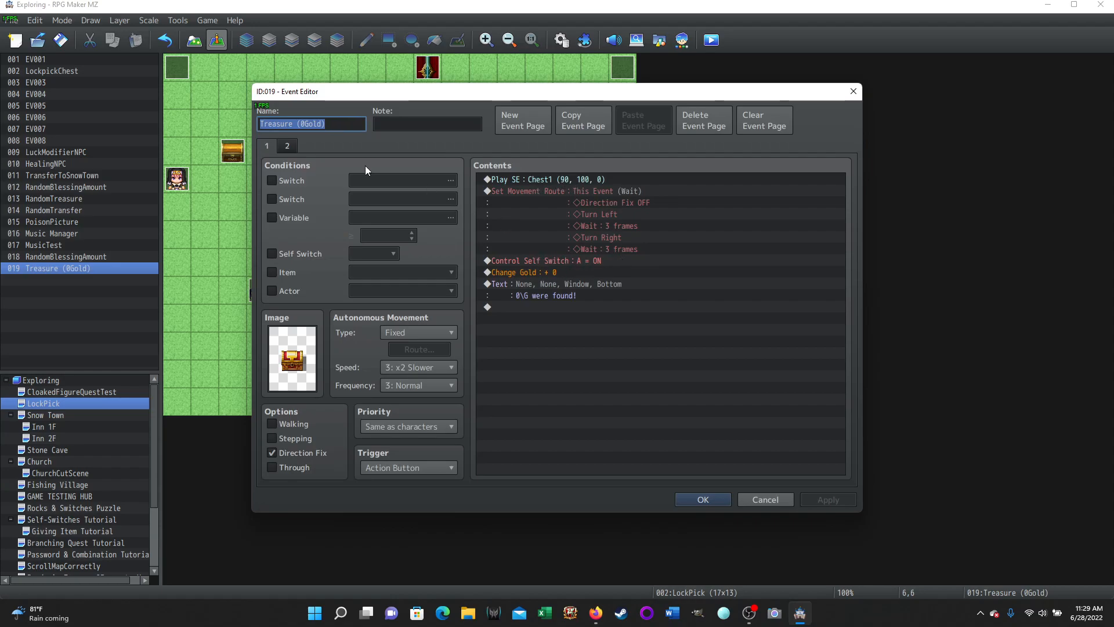
left_click(294, 145)
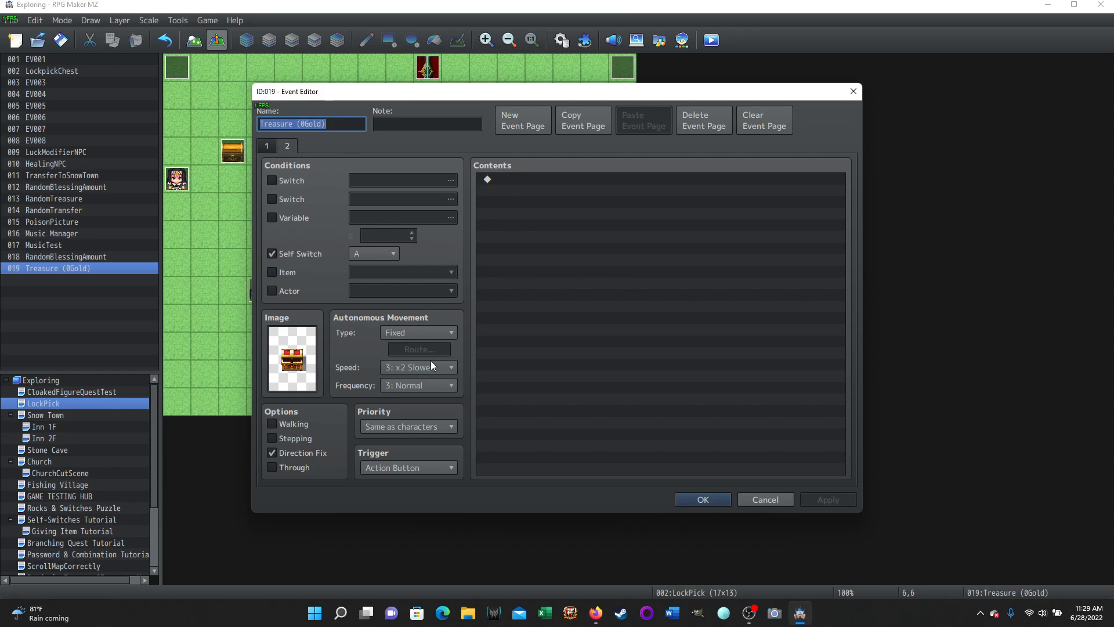
left_click(264, 147)
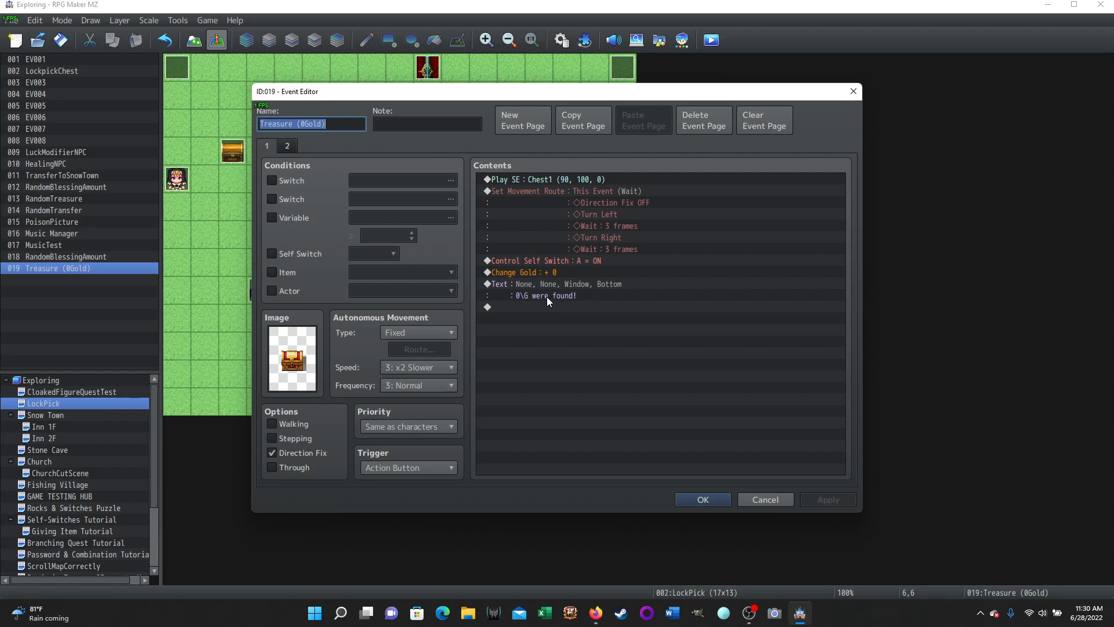
left_click_drag(526, 273, 553, 306)
left_click(753, 500)
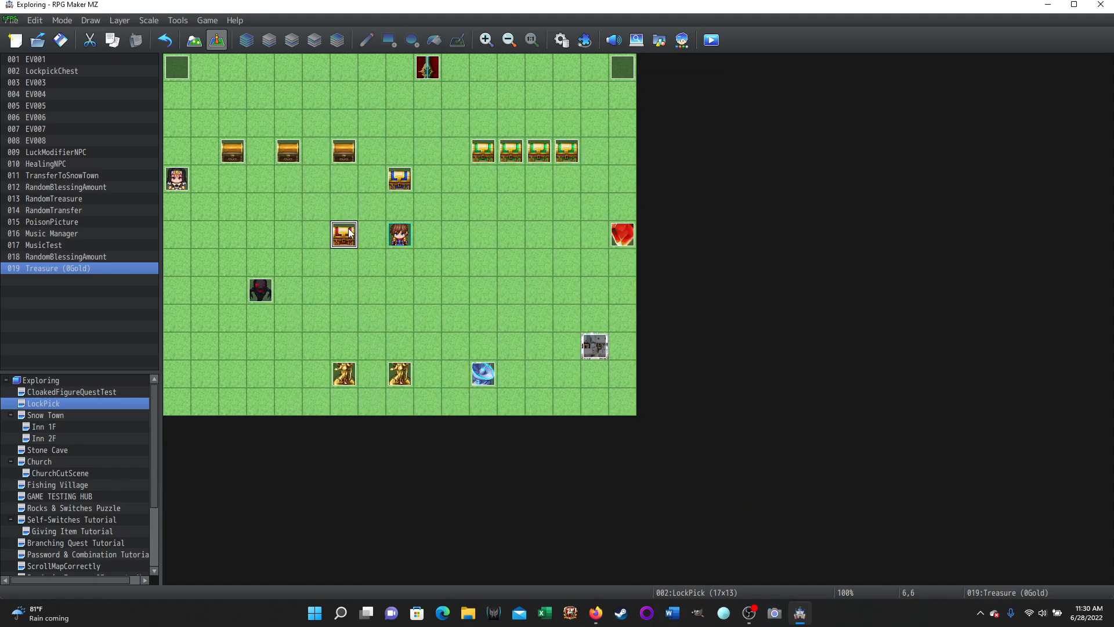
Delete the Treasure event at tile 6,6 and review the LockpickChest event's commands without changing them.
key("Delete")
double_click(399, 178)
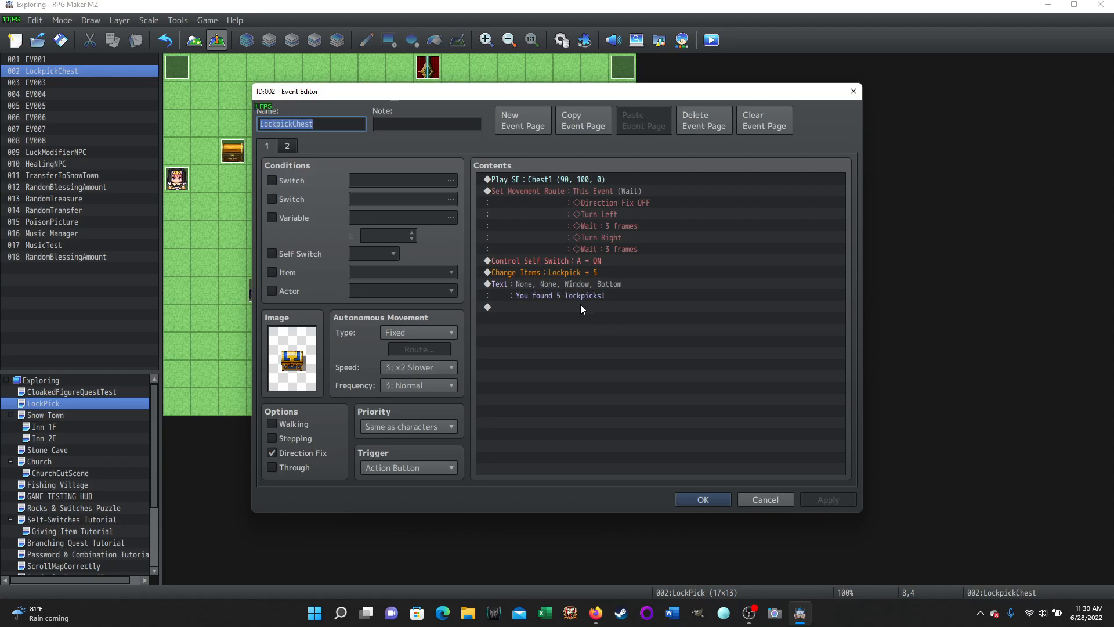
left_click(761, 499)
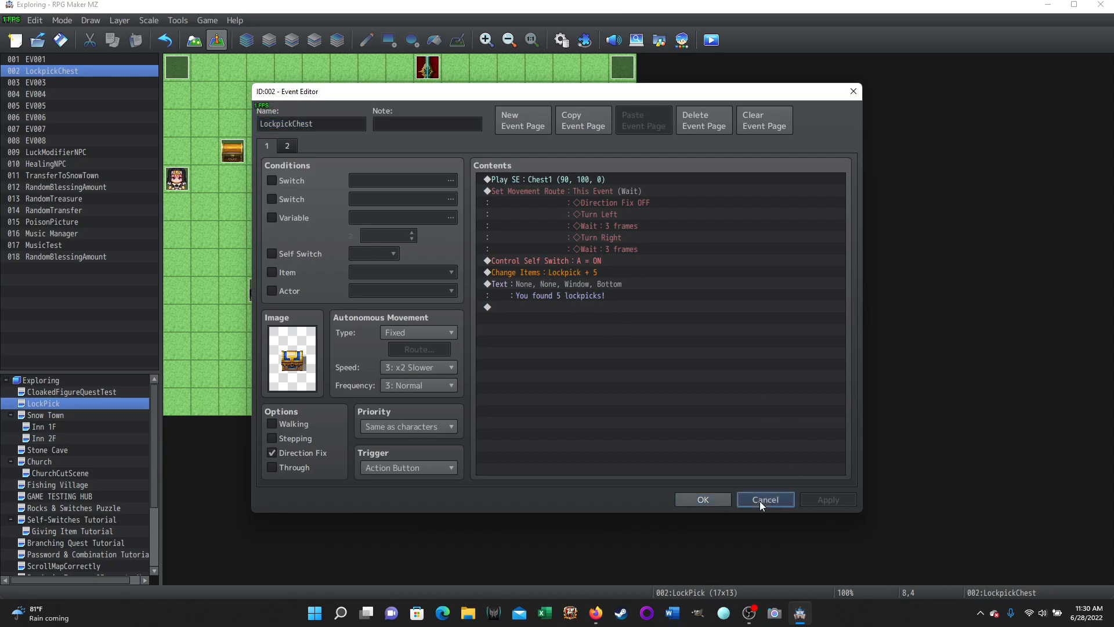
Make the Lockpick item in the database non-consumable.
left_click(560, 41)
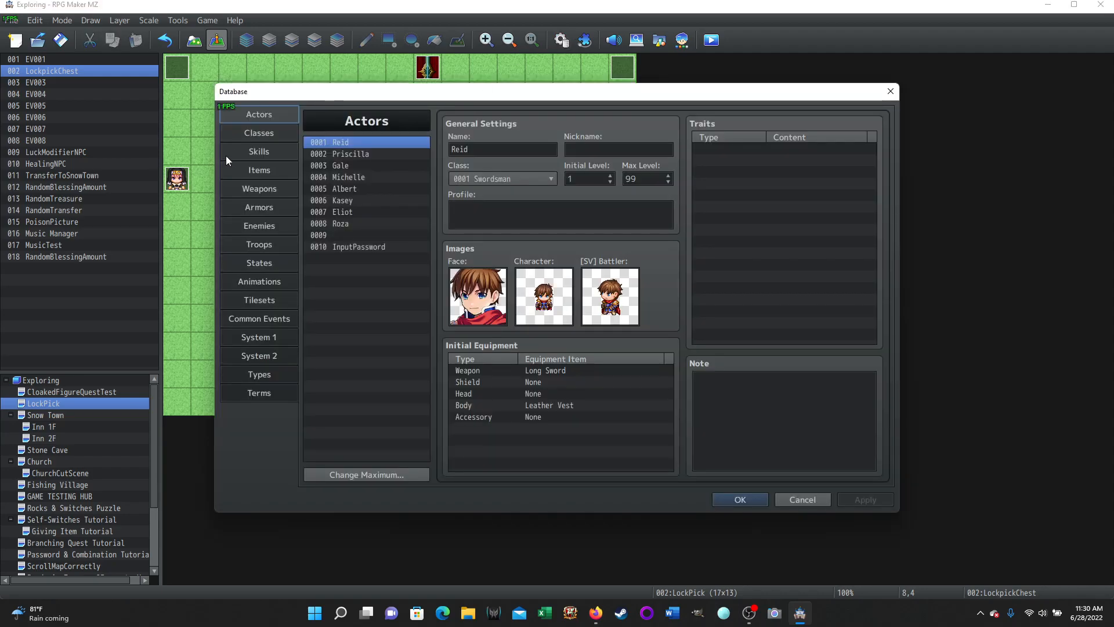
left_click(249, 171)
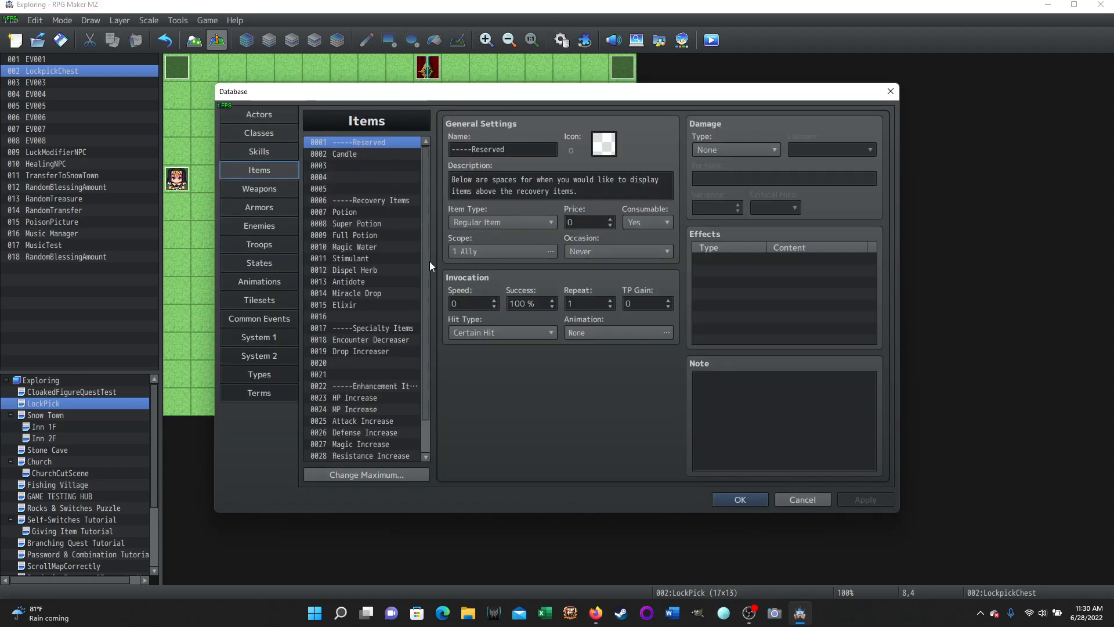
scroll(423, 304, "down", 1)
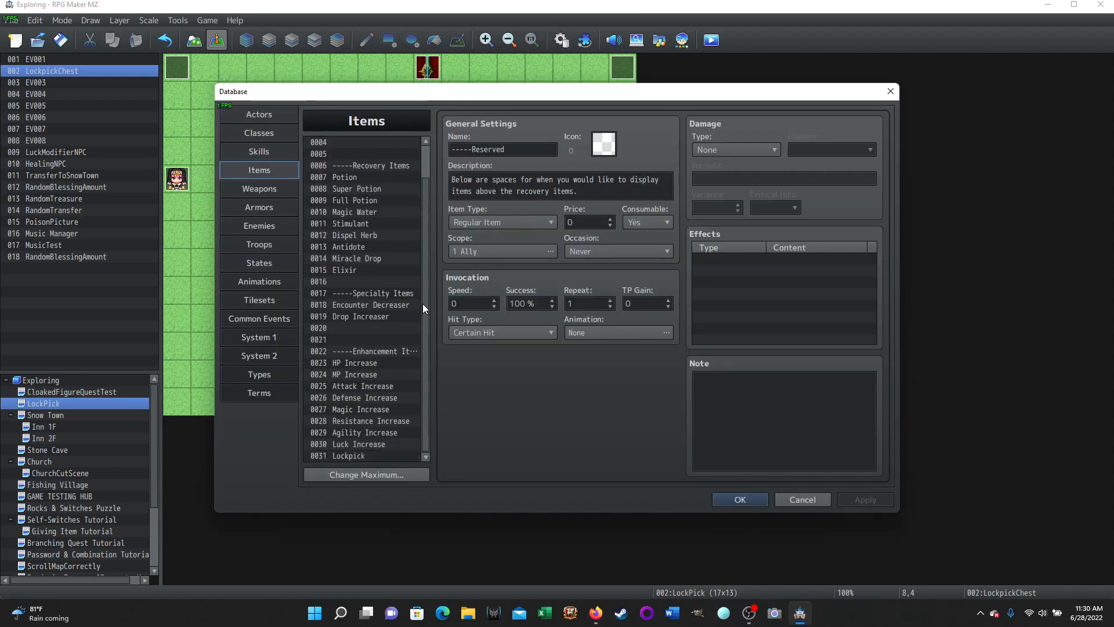
left_click(341, 456)
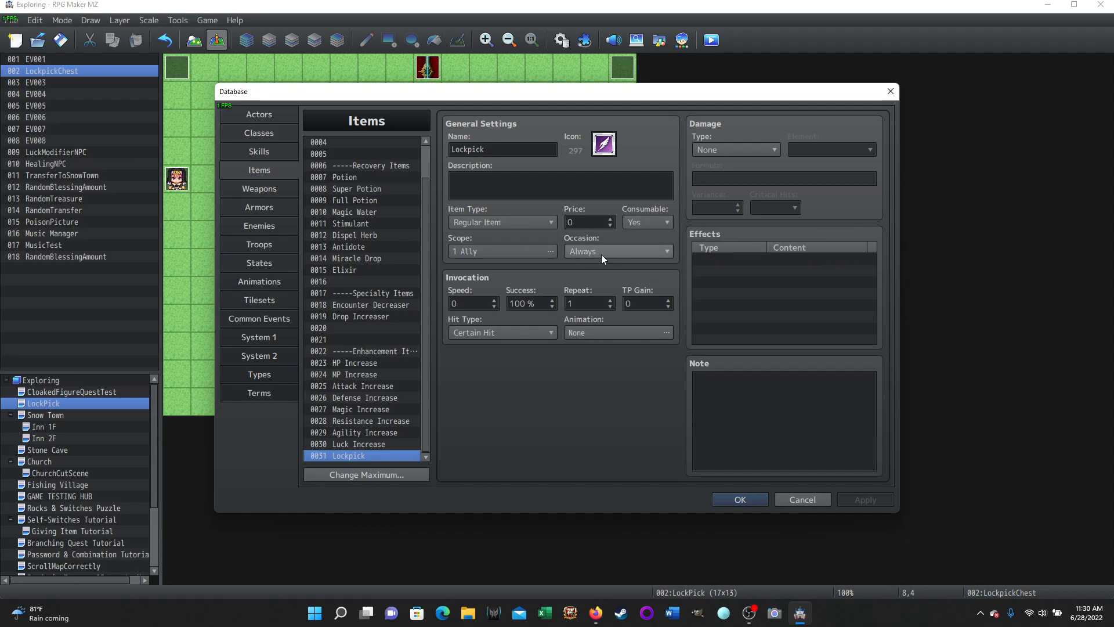
left_click(668, 223)
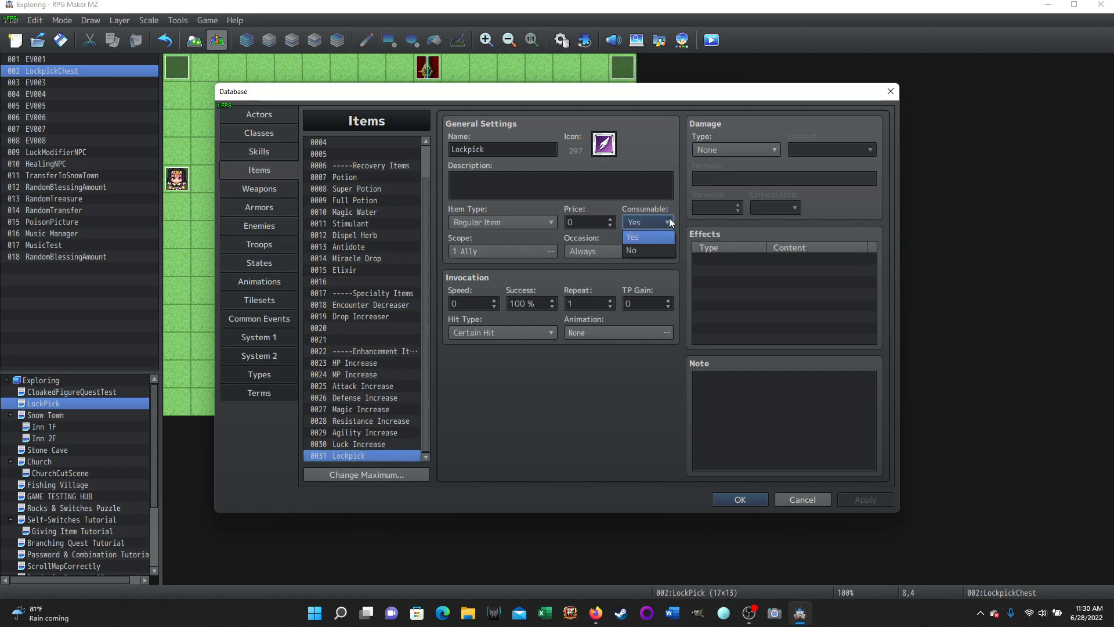
left_click(636, 249)
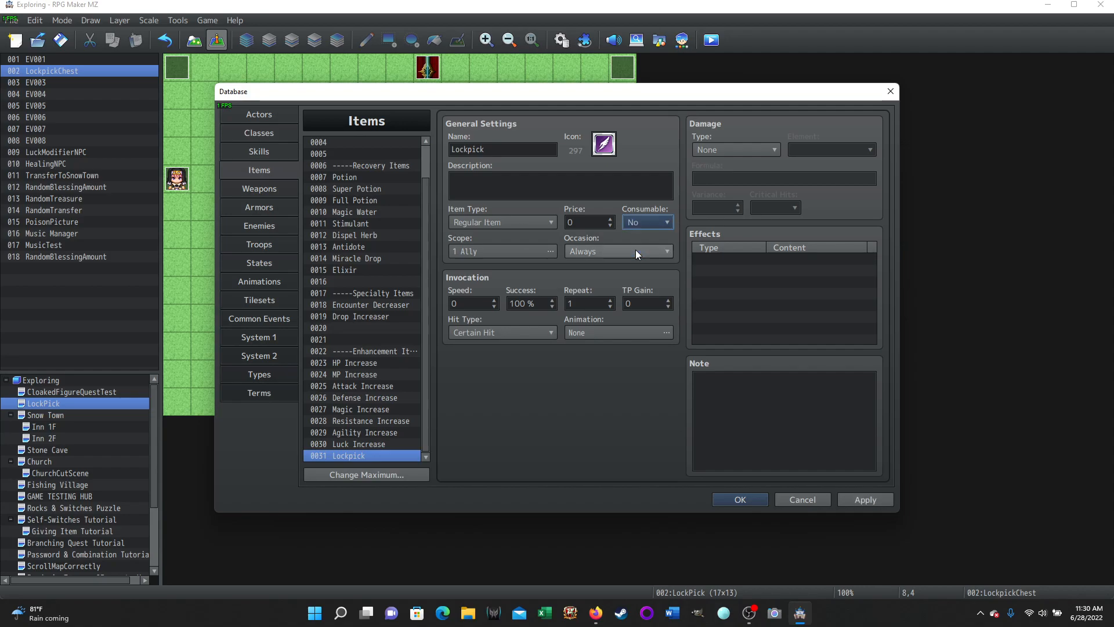
Set the Lockpick item's occasion to Never and its scope to None, and apply the database changes.
left_click(666, 252)
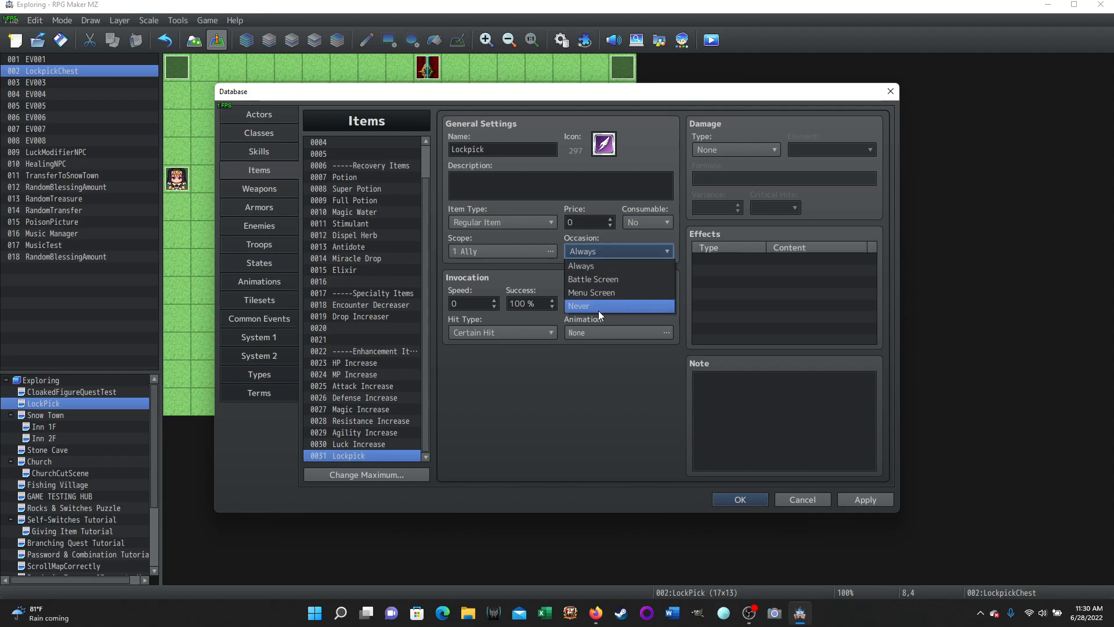
left_click(583, 306)
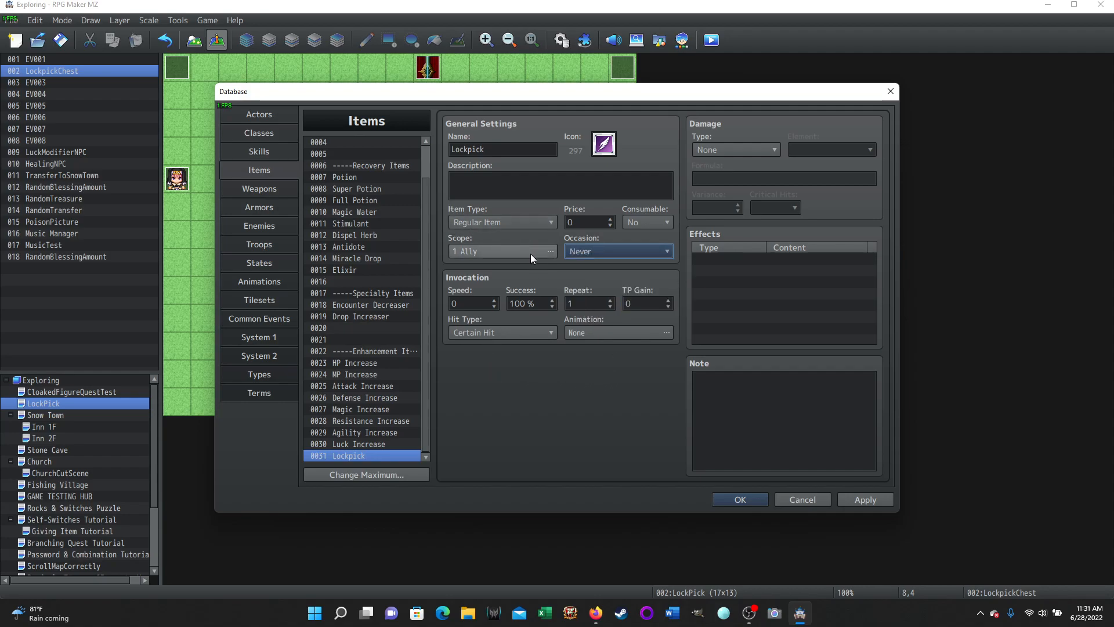
left_click(551, 253)
left_click(554, 256)
left_click(432, 276)
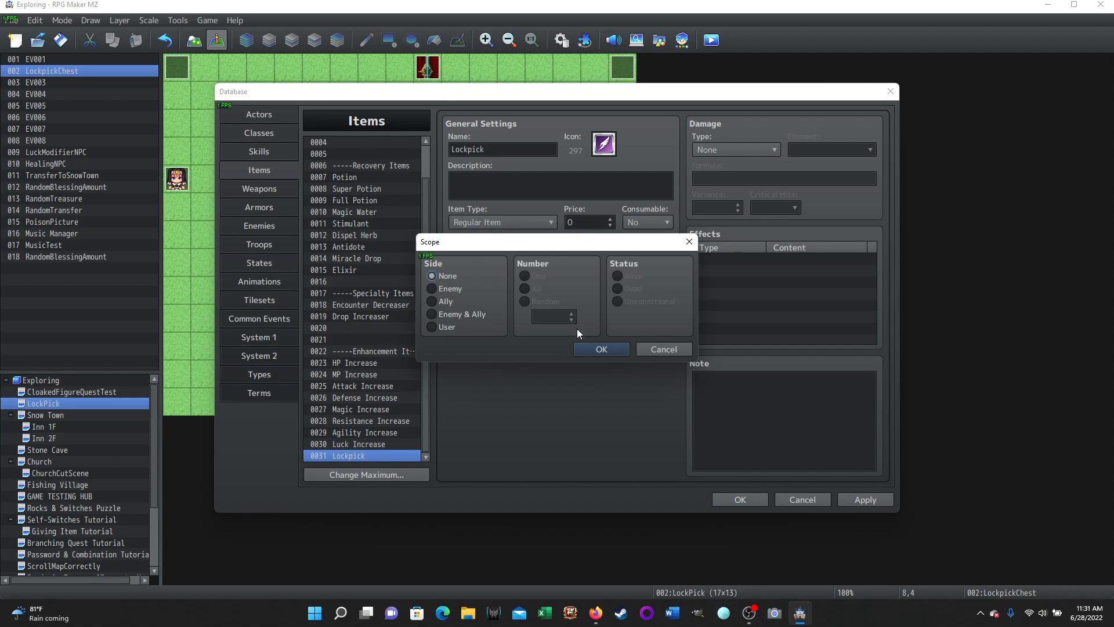
left_click(600, 349)
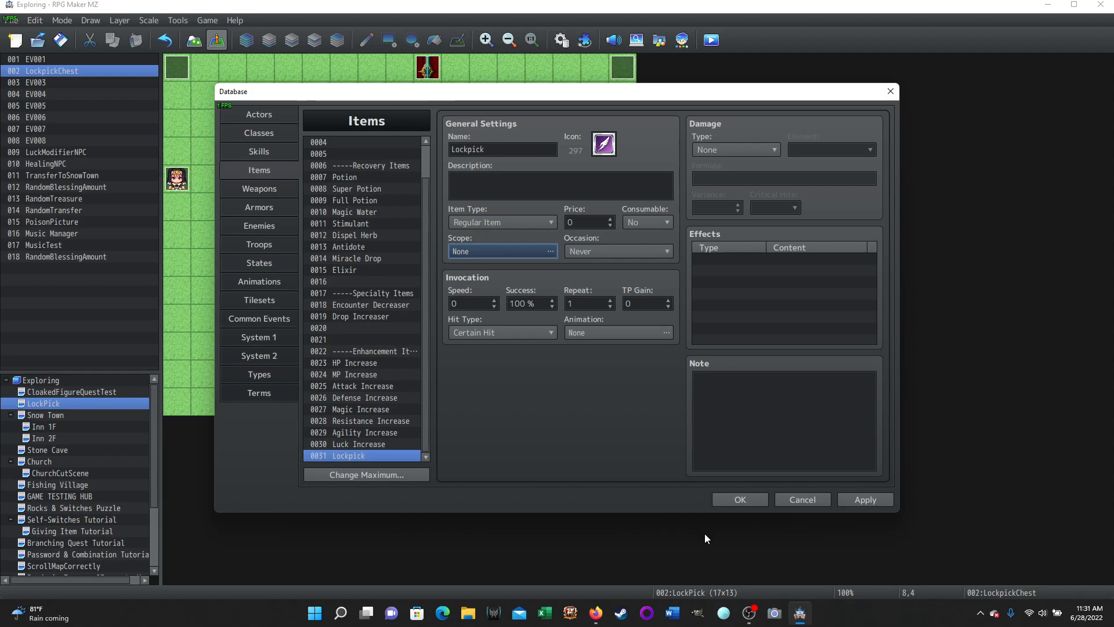
left_click(859, 501)
left_click(744, 498)
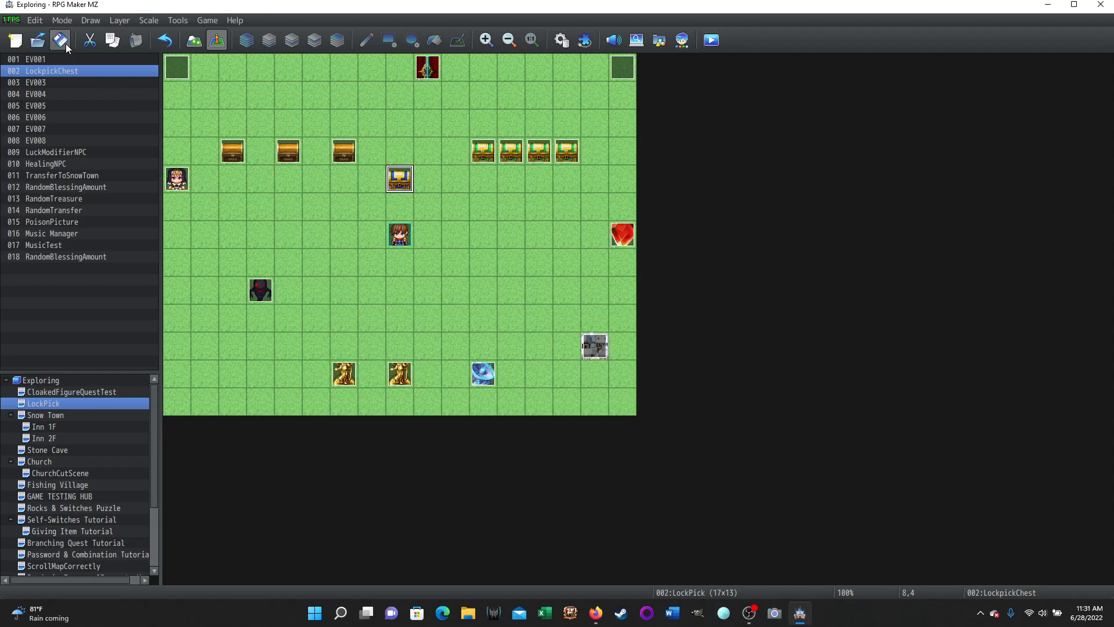
Start a playtest, collecting lockpicks from the blue chest and walking up to the locked chest at tile 6,3.
left_click(712, 41)
key("Up")
key("Return")
key("Up")
key("Return")
key("Return")
key("Left")
key("Left")
key("Up")
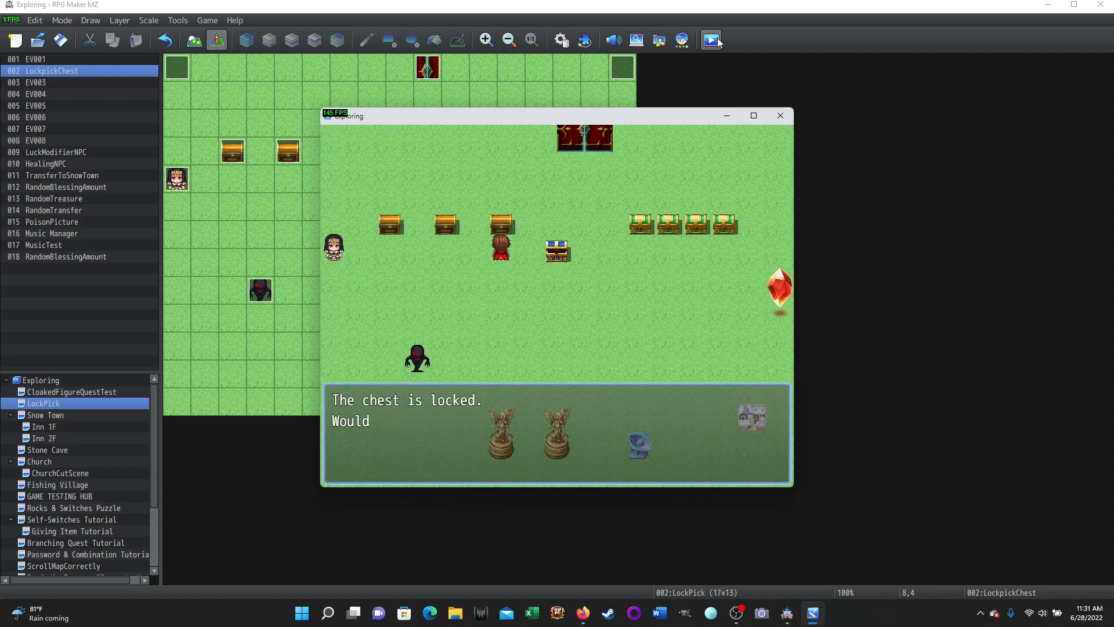
Try picking the locked chest repeatedly, answering Yes to each attempt and going through the skill check messages.
key("Return")
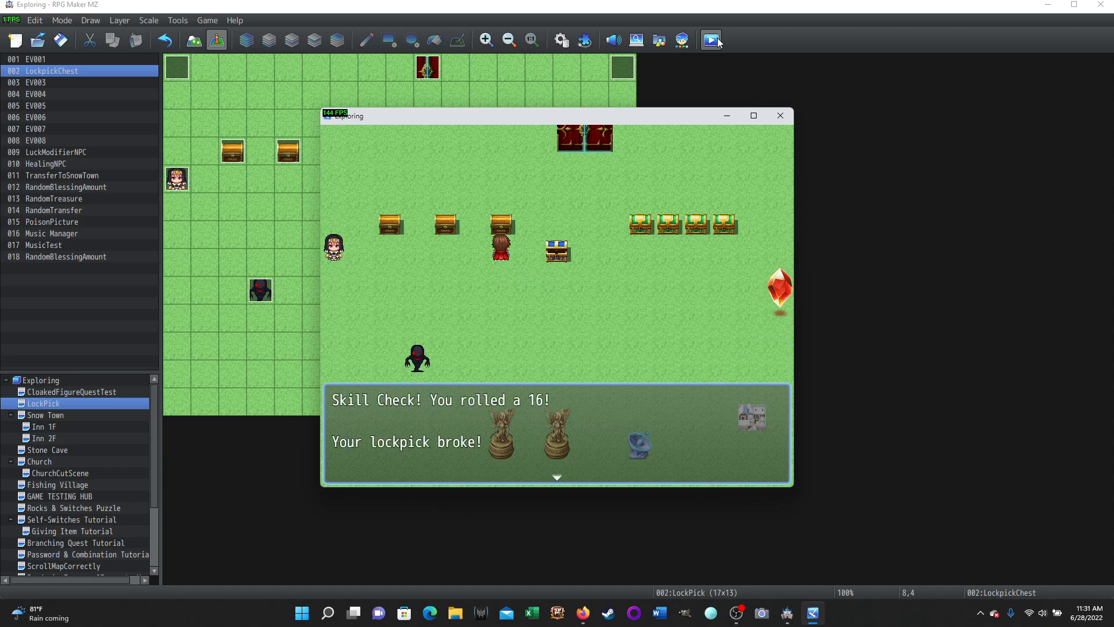
key("Return")
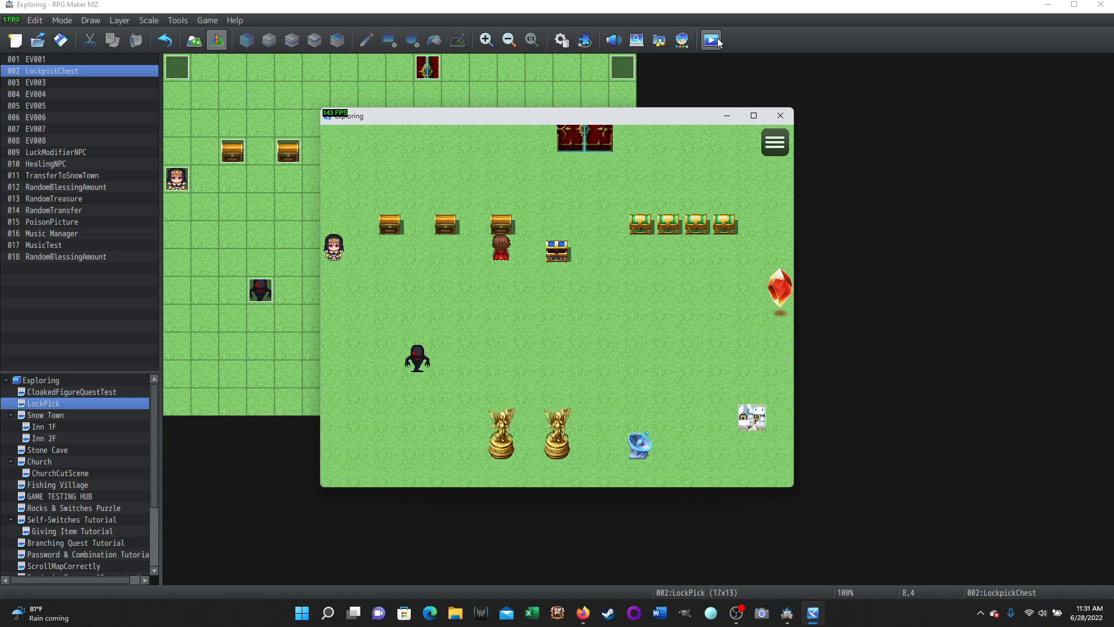
key("Return")
key("Return")
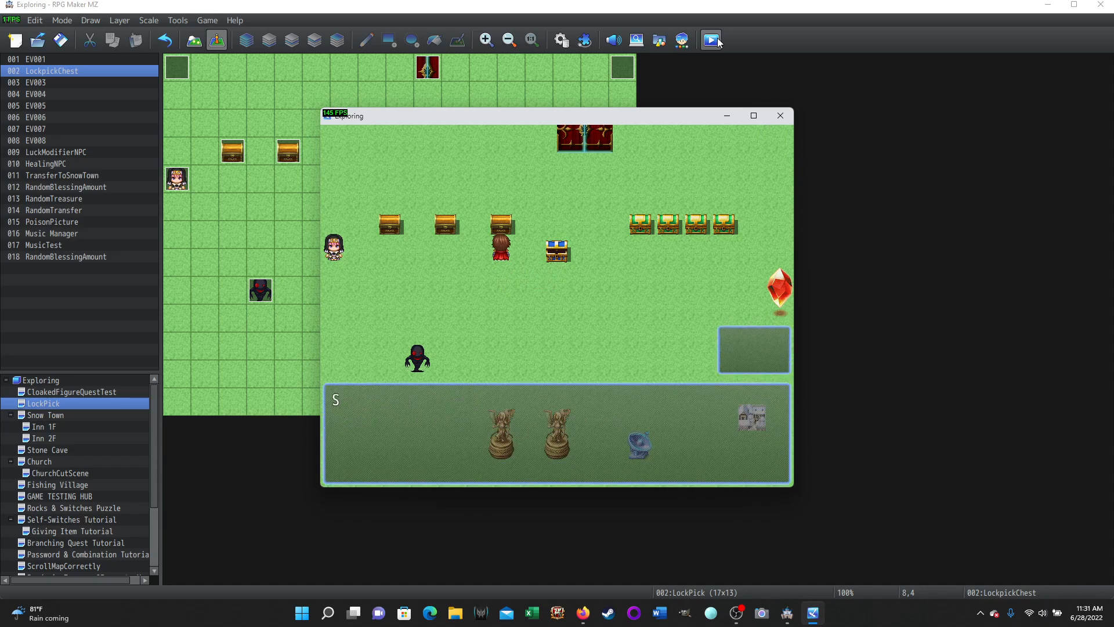
key("Return")
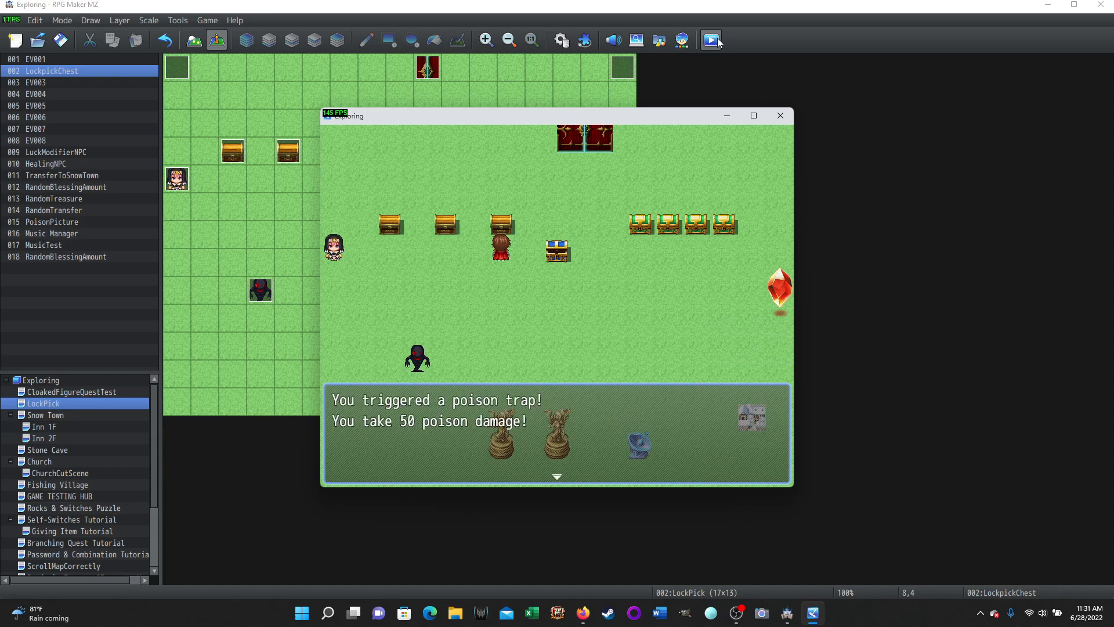
key("Return")
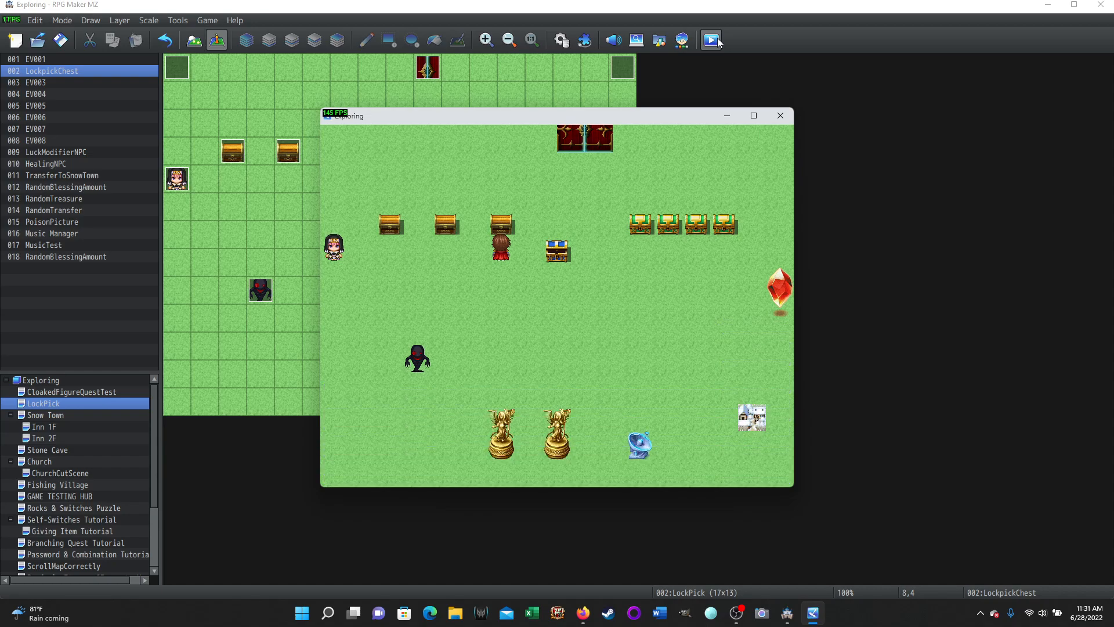
key("Return")
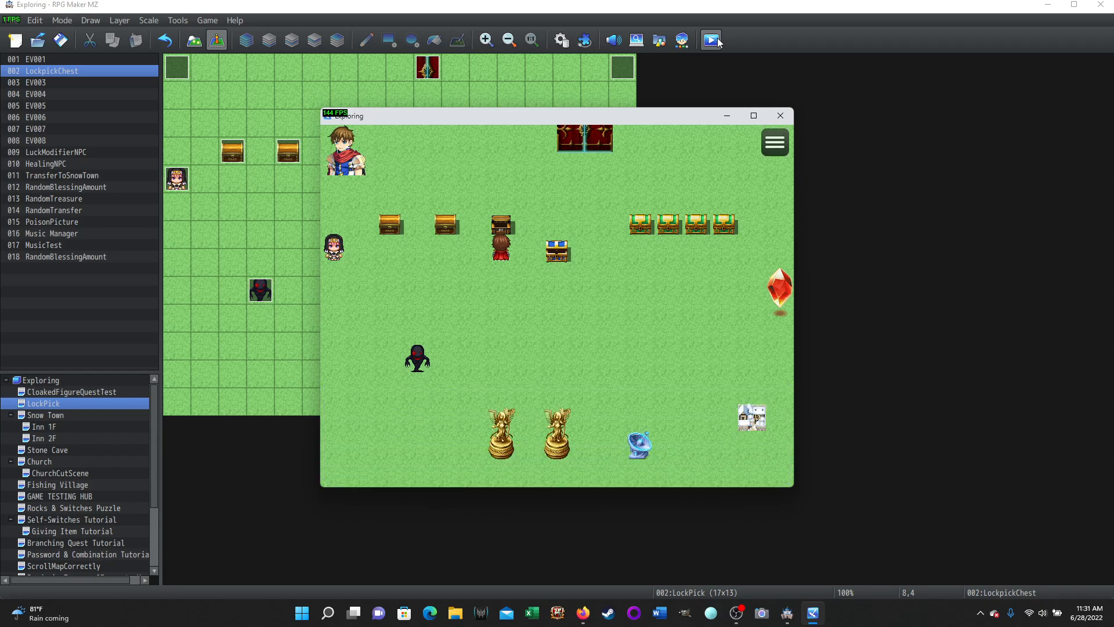
Check the party's item inventory for remaining lockpicks and end the playtest.
key("Escape")
key("Return")
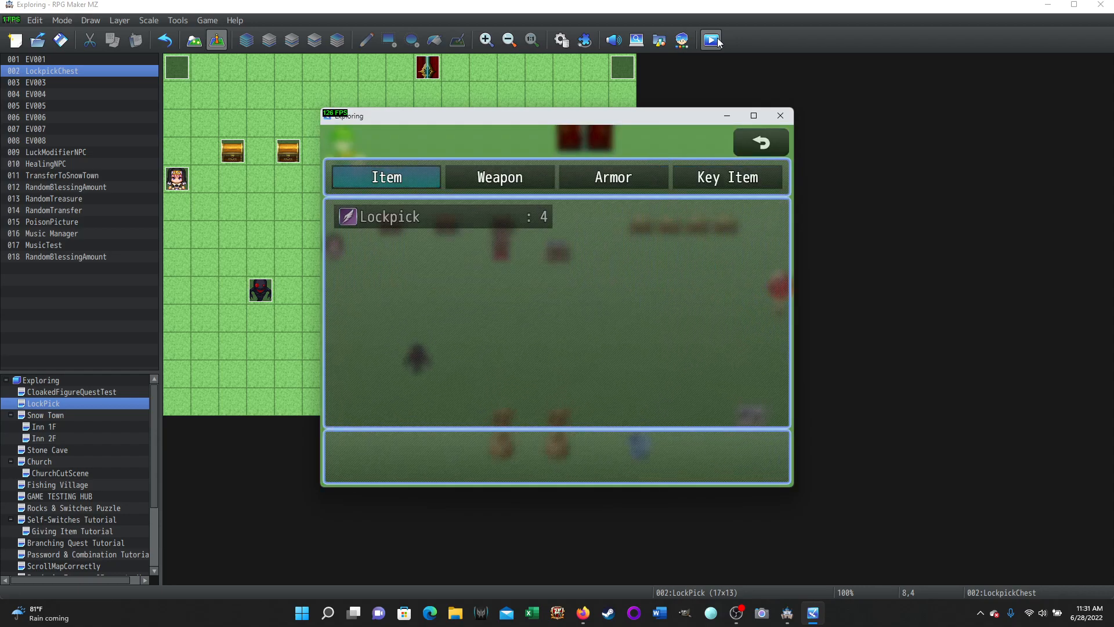
key("Escape")
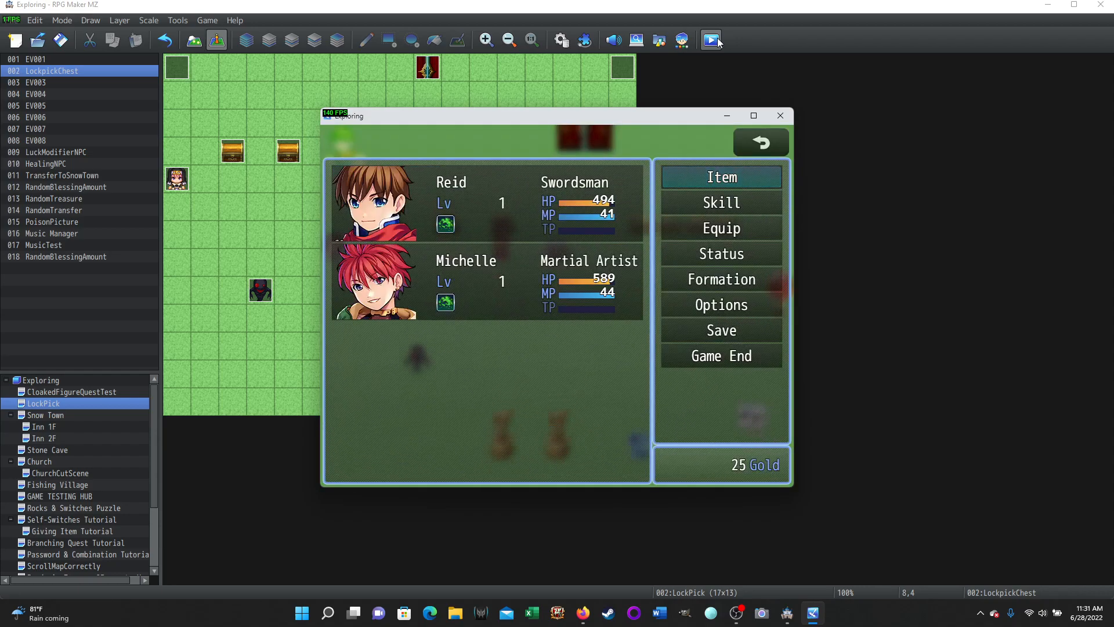
left_click(777, 115)
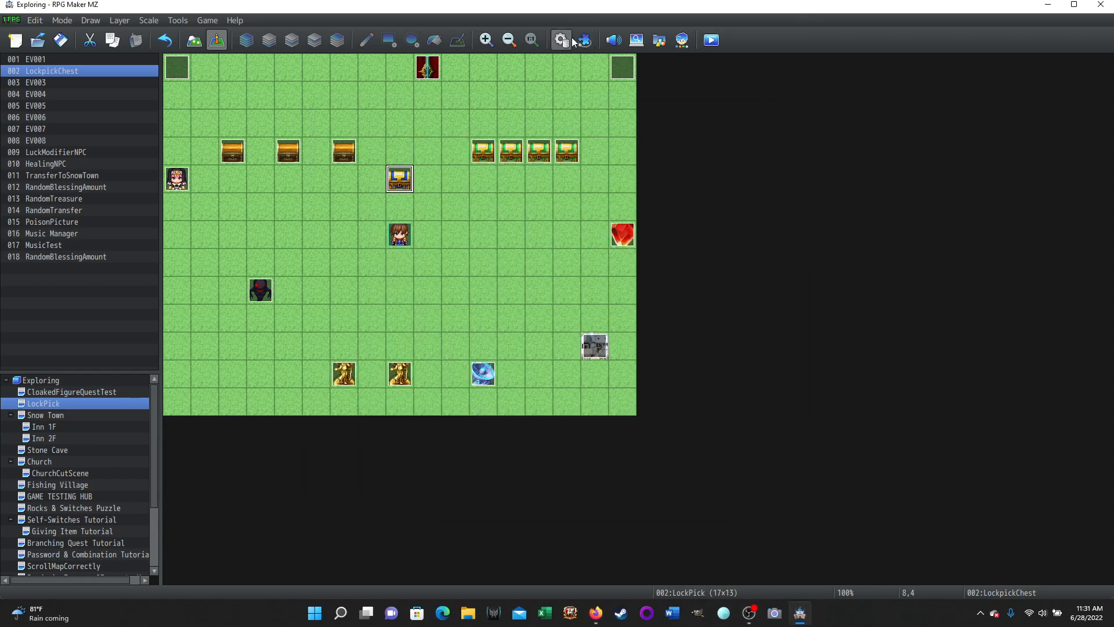
Review the Lockpick item's settings in the database and close it without further changes.
left_click(571, 39)
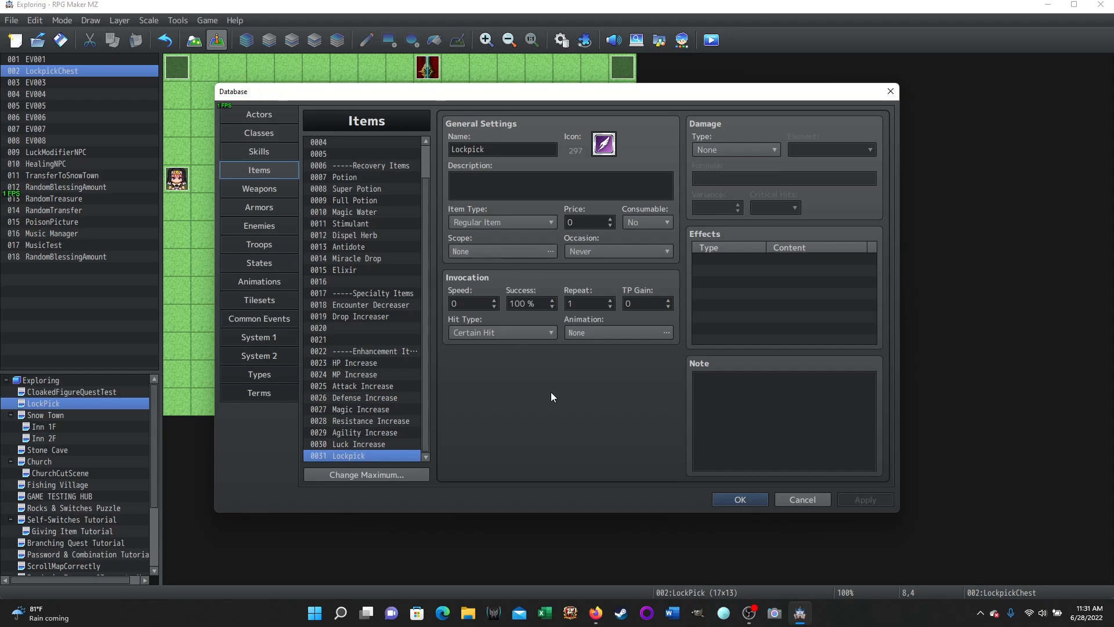
left_click(734, 500)
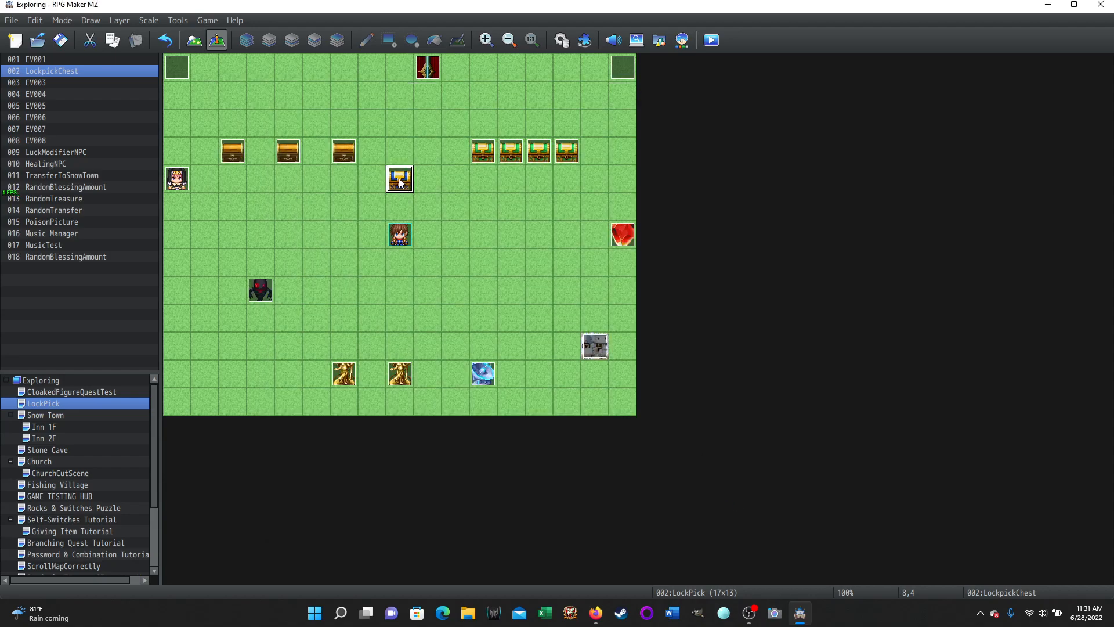
Open the locked chest event EV003 at tile 6,3 and examine its trigger, lock prompt text and Yes/No choices.
double_click(340, 151)
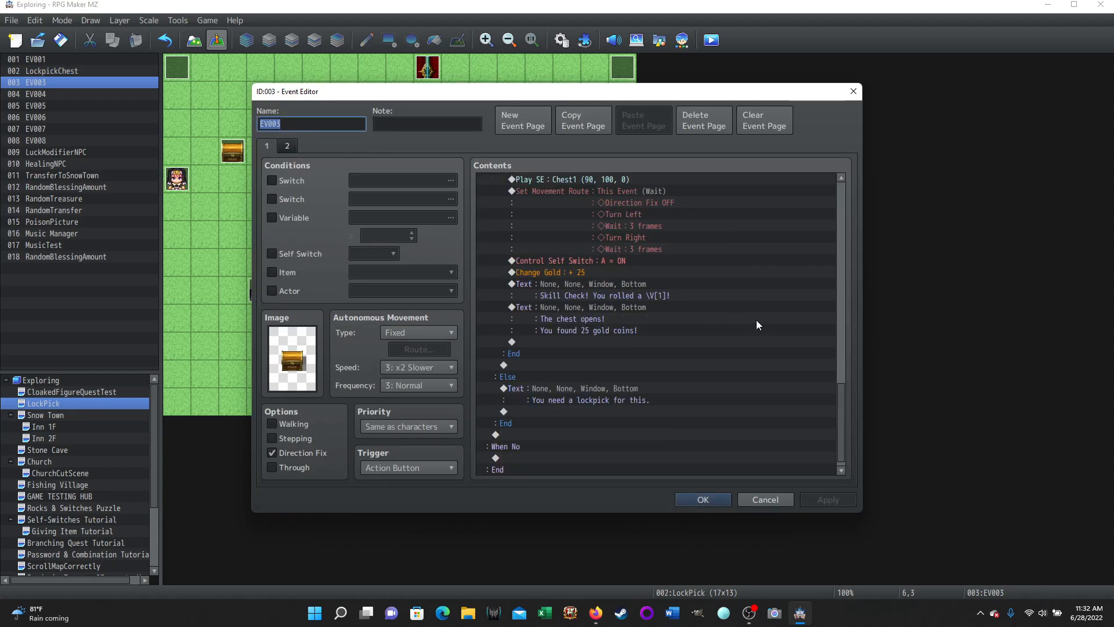
scroll(772, 325, "up", 15)
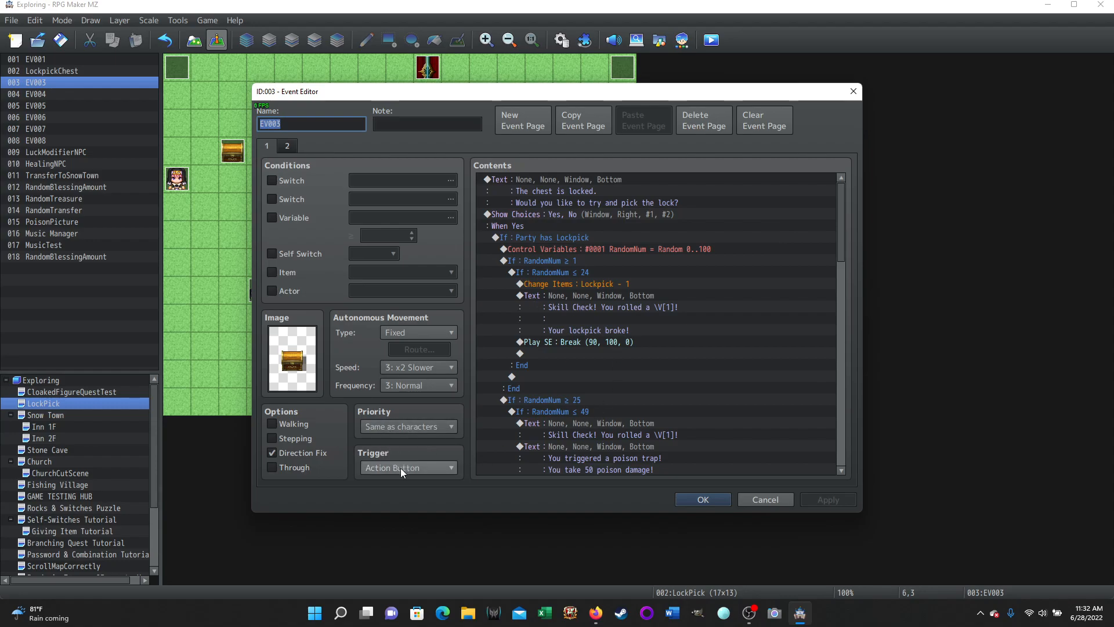
left_click(550, 179)
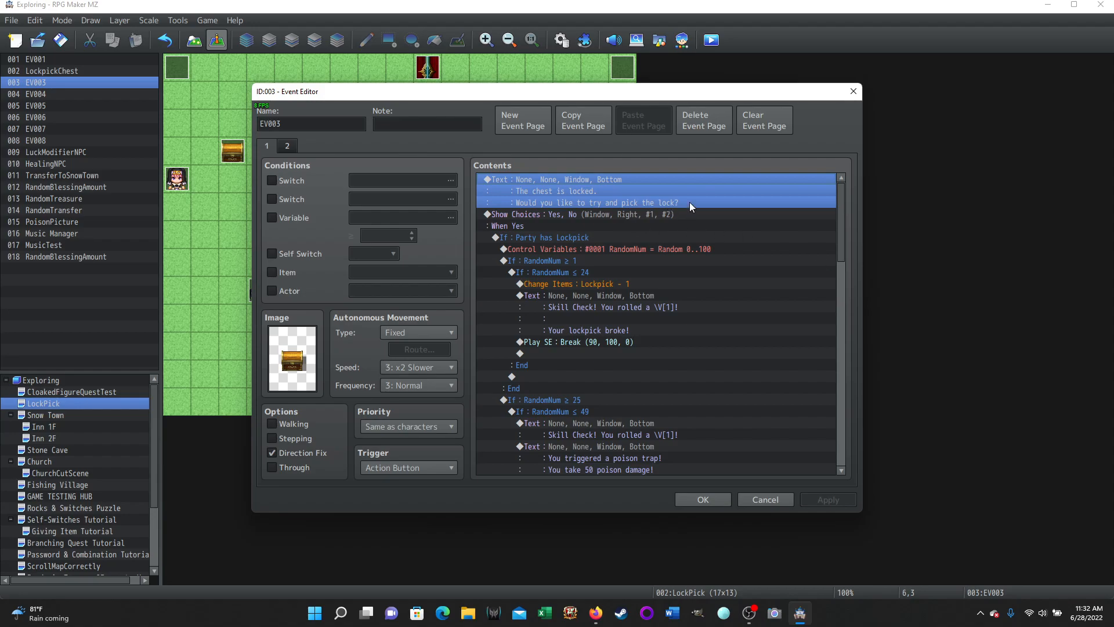
left_click(528, 214)
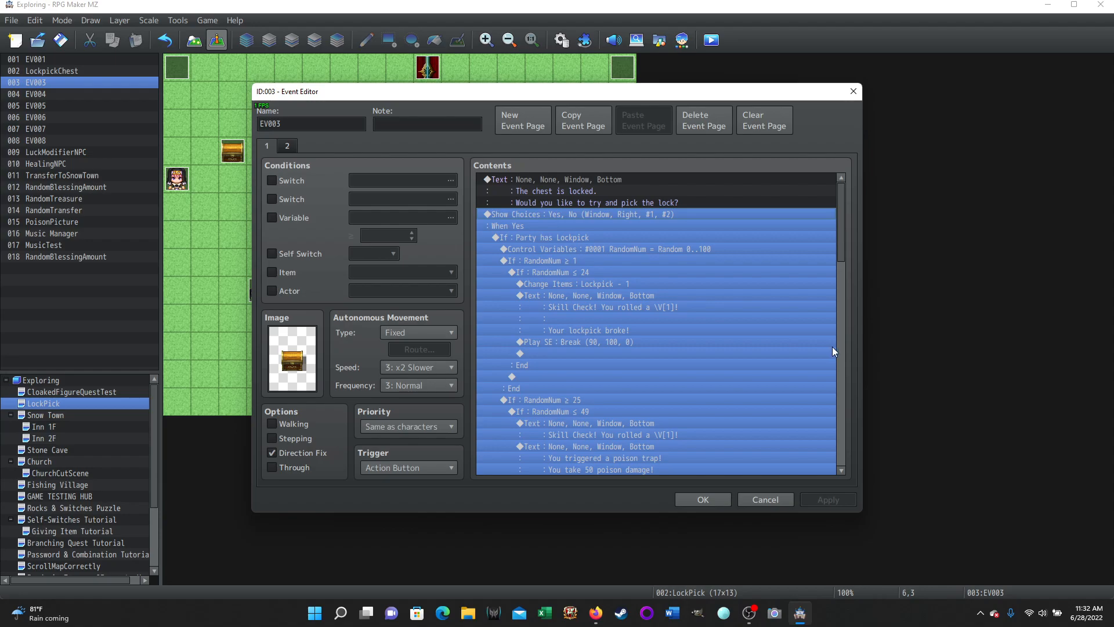
left_click(521, 229)
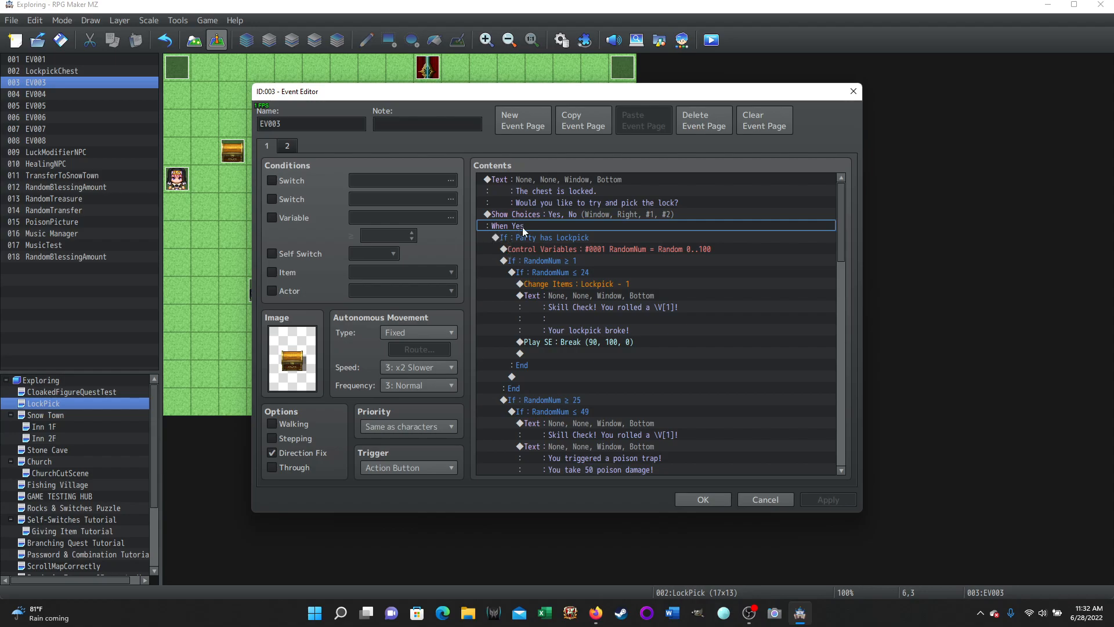
Examine EV003's When Yes and When No branches, including the lockpick condition and the RandomNum skill check ranges.
scroll(522, 414, "down", 15)
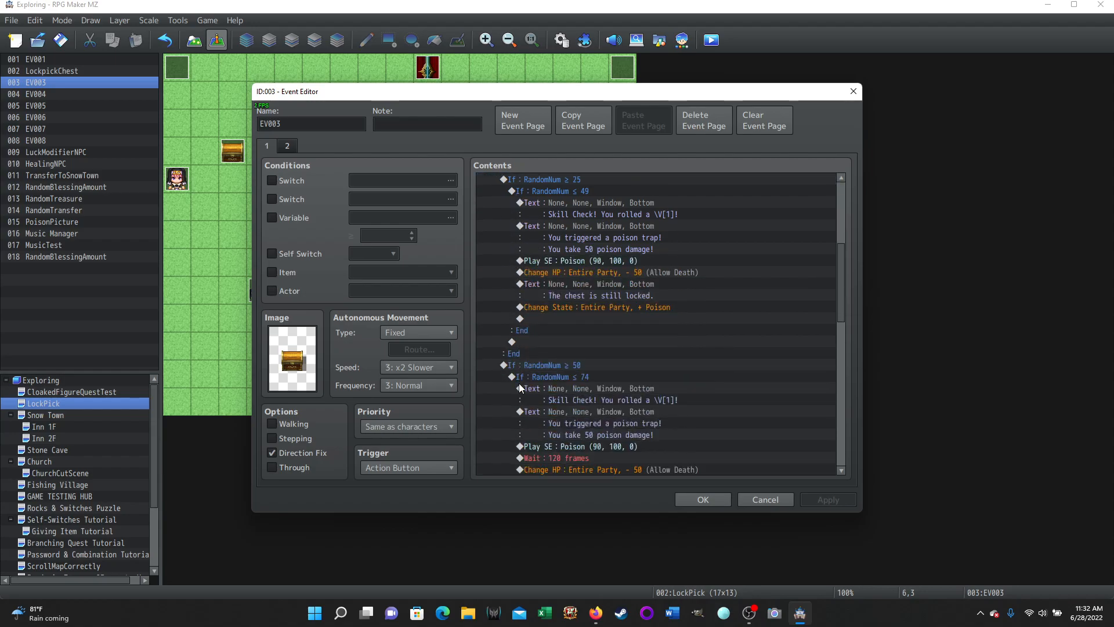
scroll(520, 389, "down", 10)
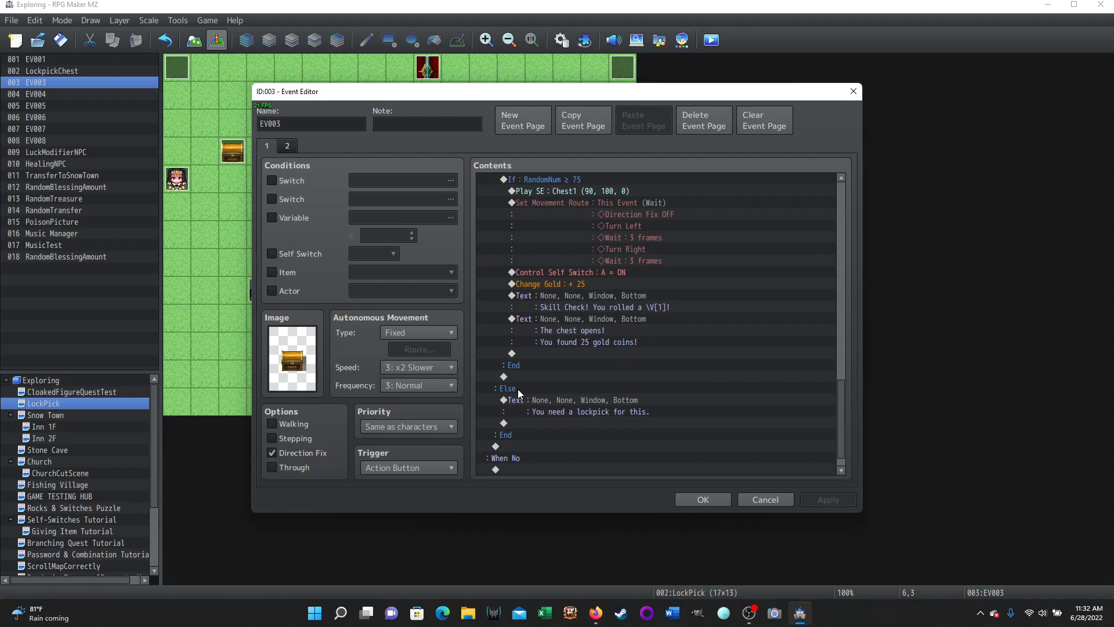
left_click(510, 434)
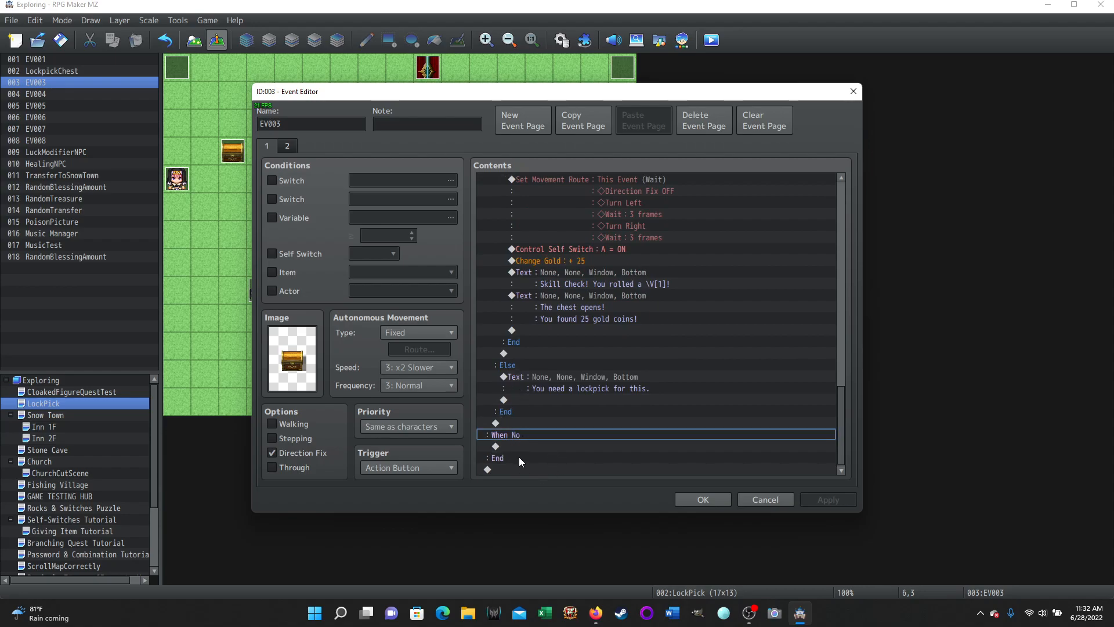
scroll(770, 364, "up", 20)
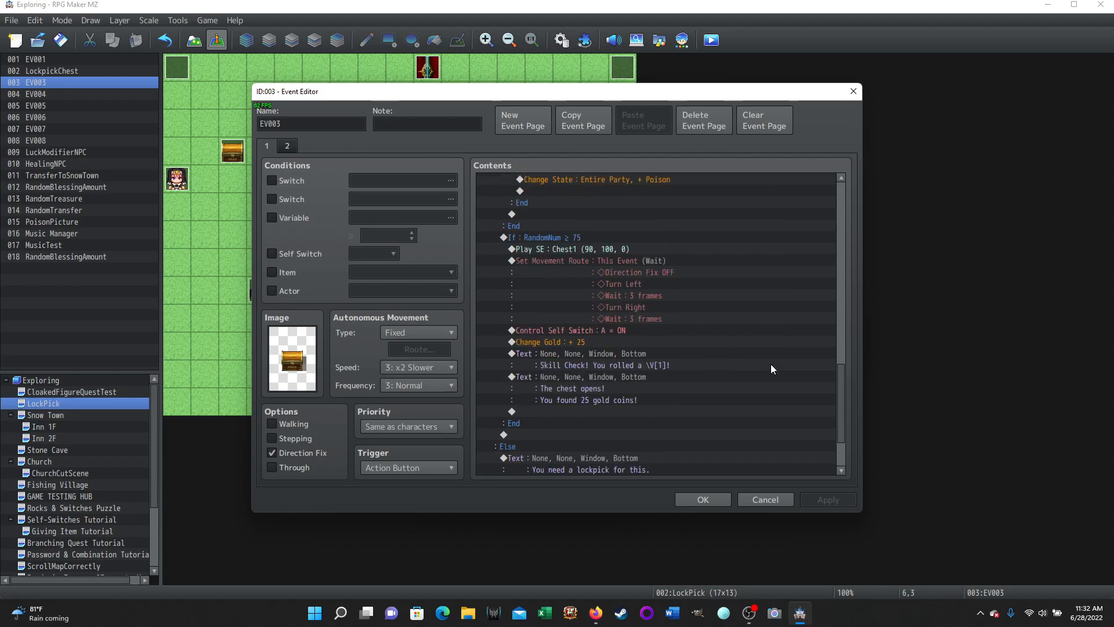
left_click(506, 227)
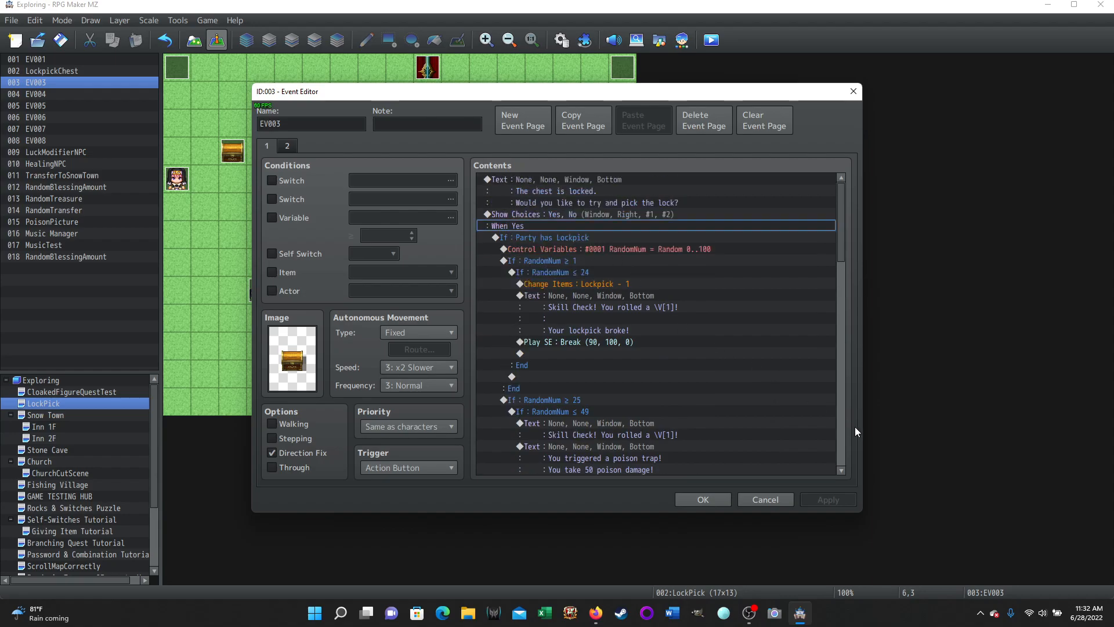
Review the settings of EV003's Party has Lockpick conditional branch without changes and examine its contents down to the Else branch.
left_click(541, 238)
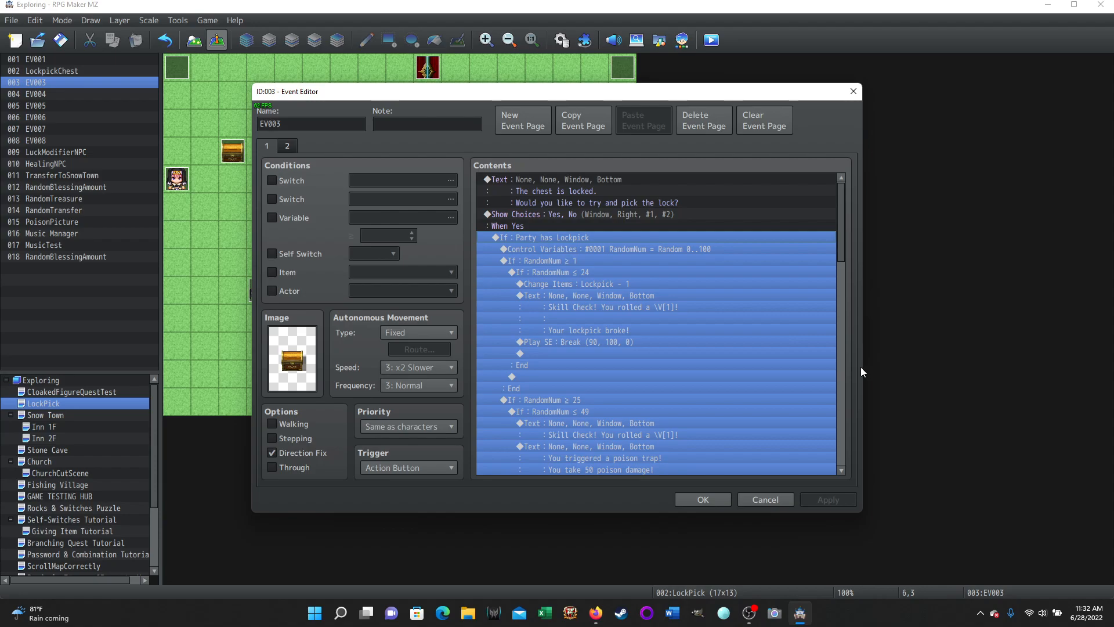
right_click(514, 239)
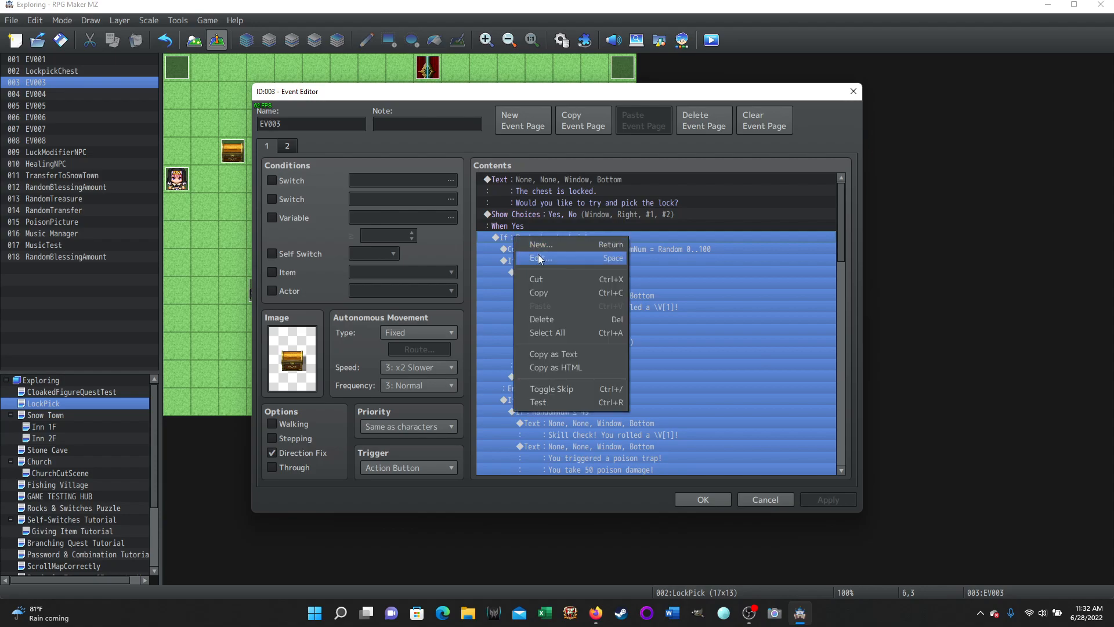
left_click(538, 255)
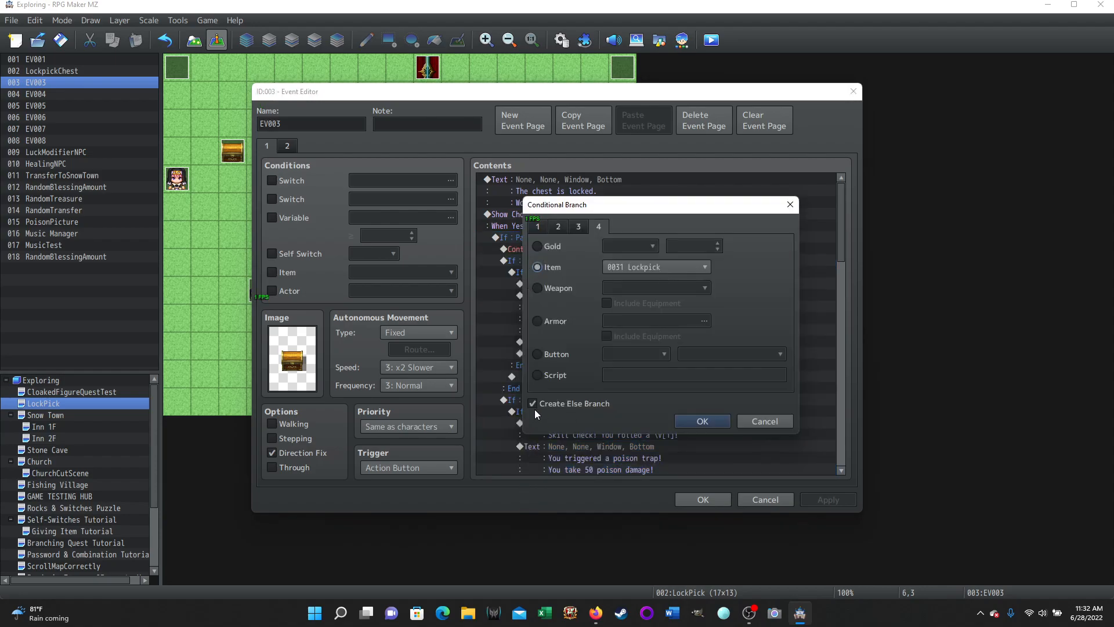
left_click(771, 422)
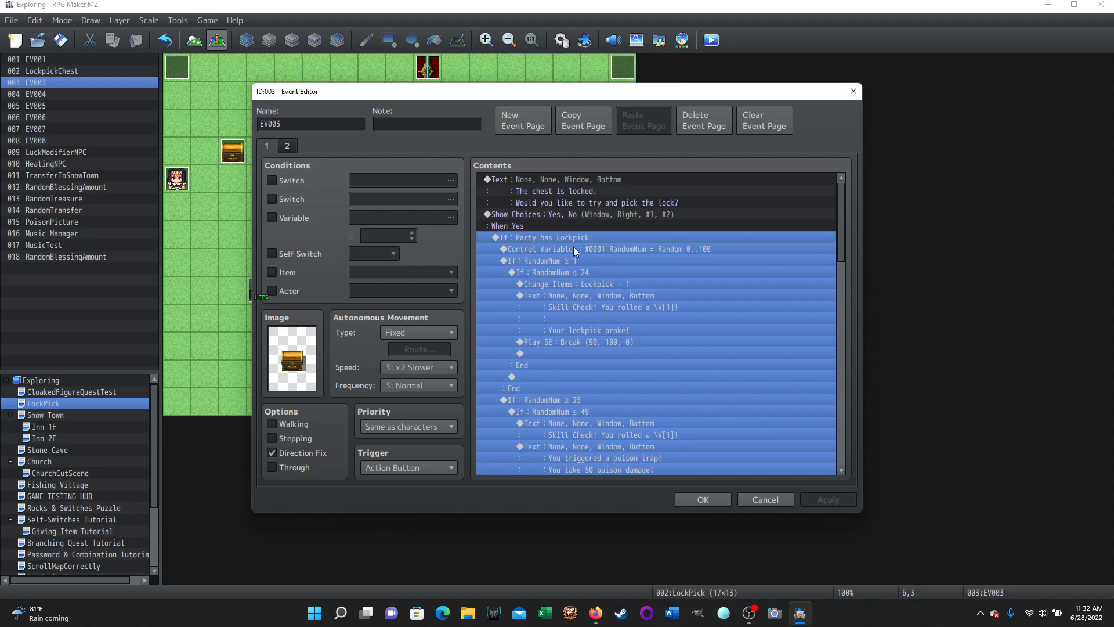
scroll(531, 293, "down", 9)
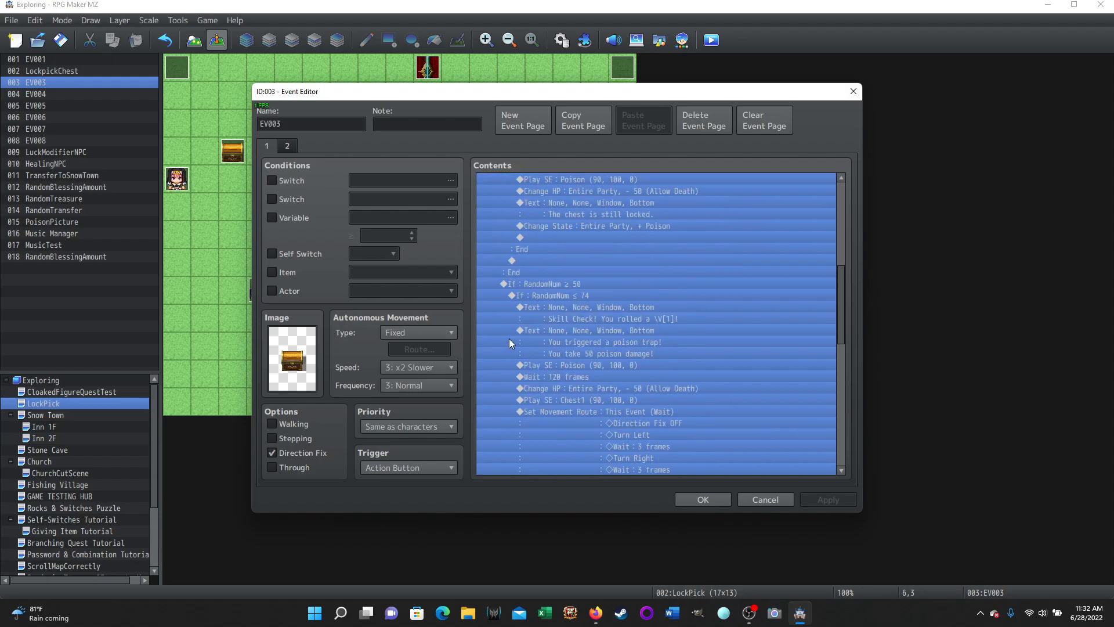
scroll(509, 342, "down", 7)
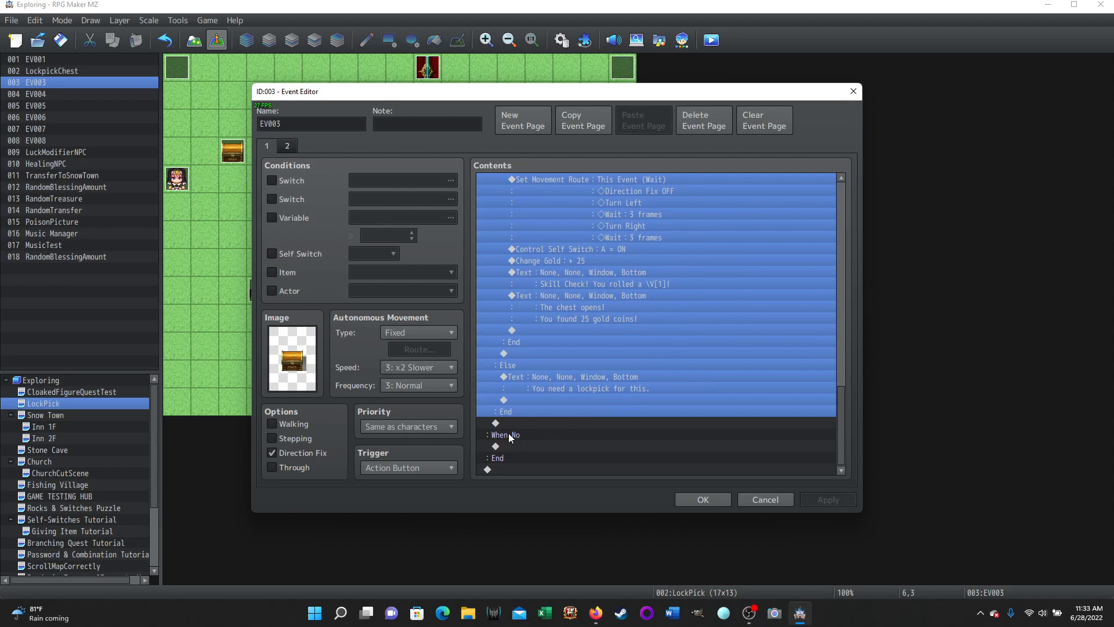
left_click(511, 365)
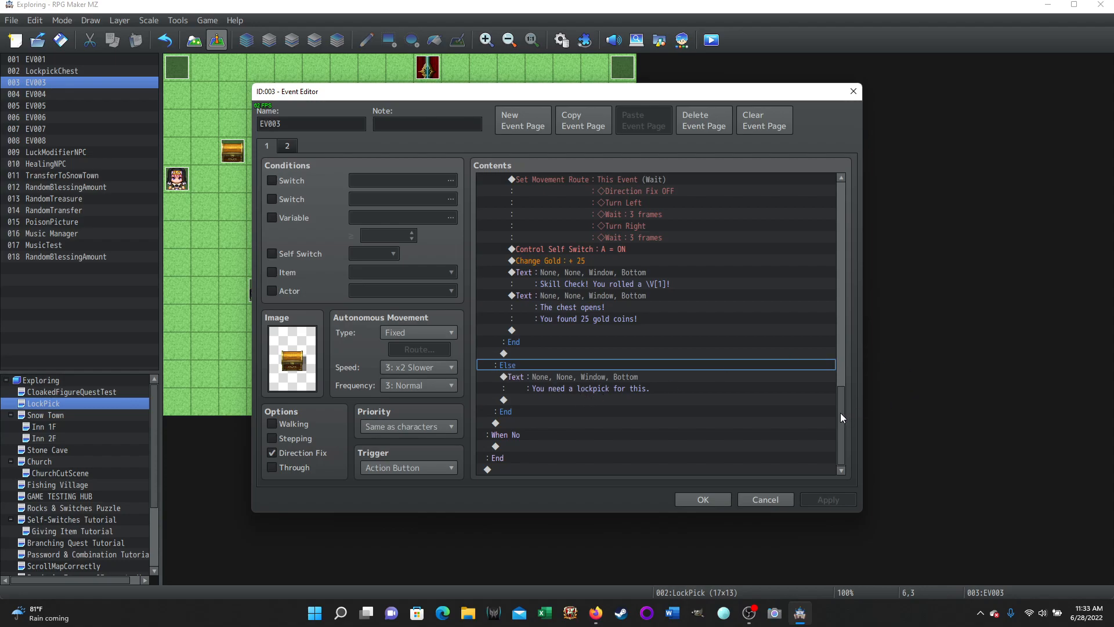
Reopen the Party has Lockpick condition, look through the items it can check for, and close it without changes.
left_click_drag(840, 416, 838, 214)
left_click(543, 241)
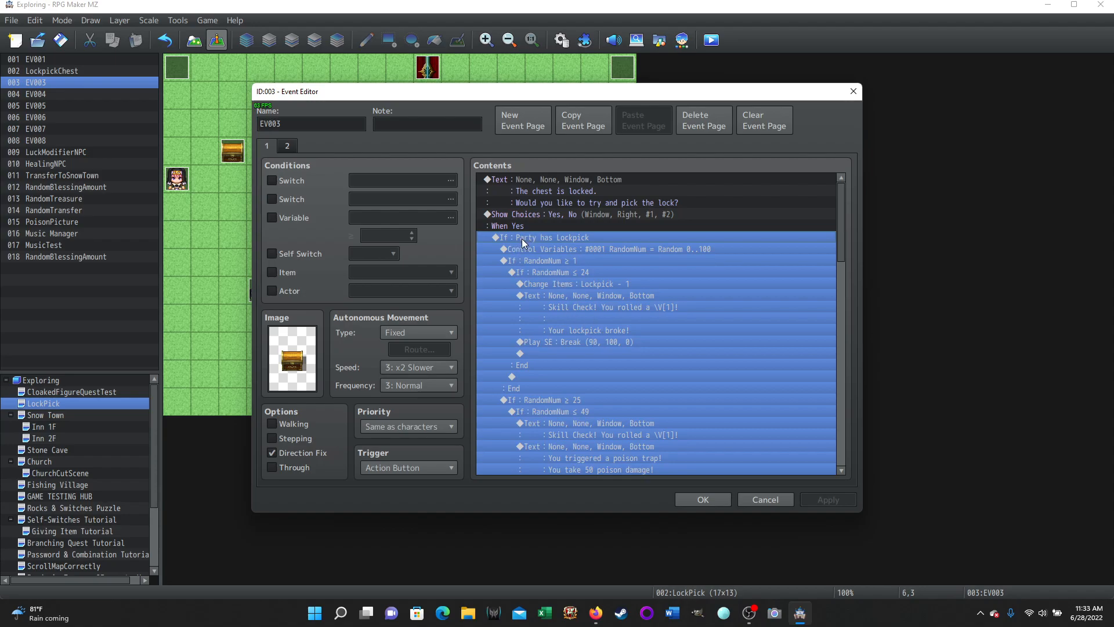
right_click(521, 237)
left_click(538, 255)
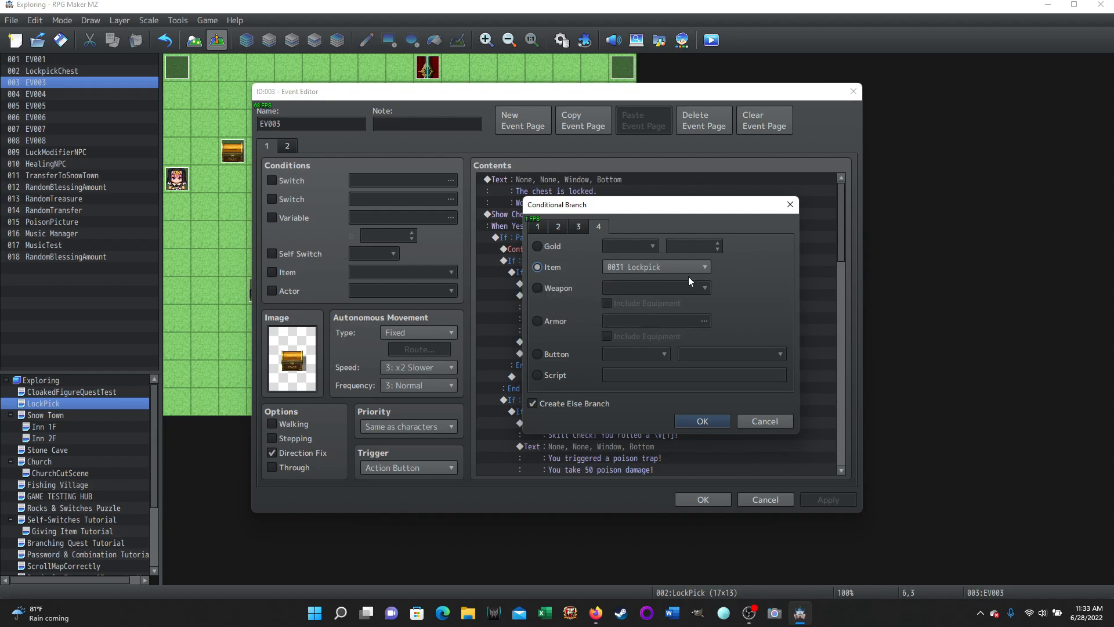
left_click(705, 266)
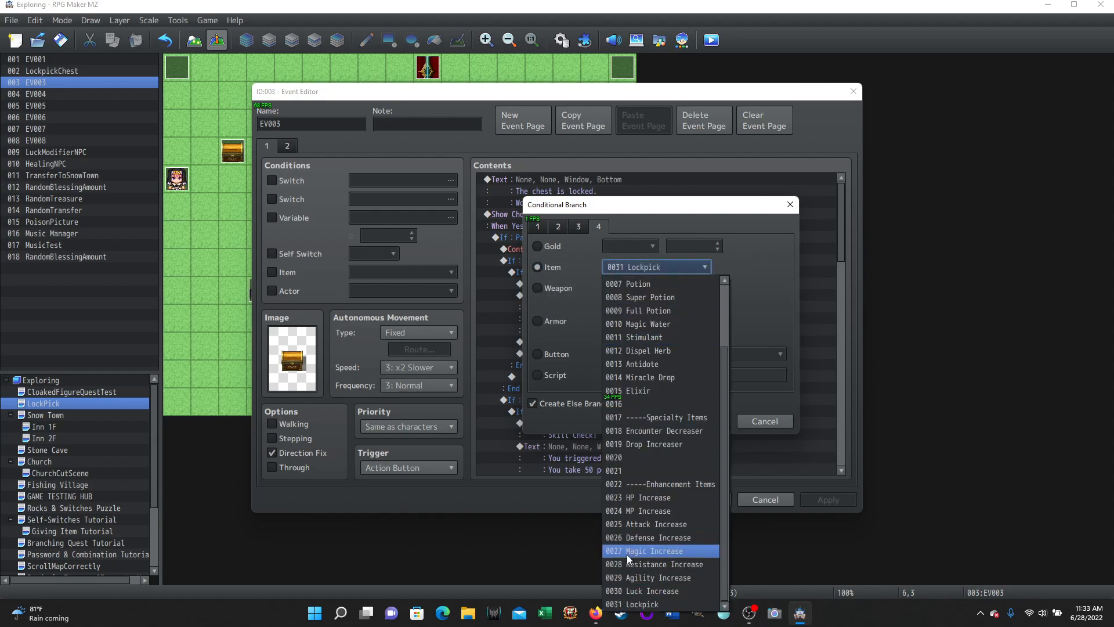
left_click(769, 256)
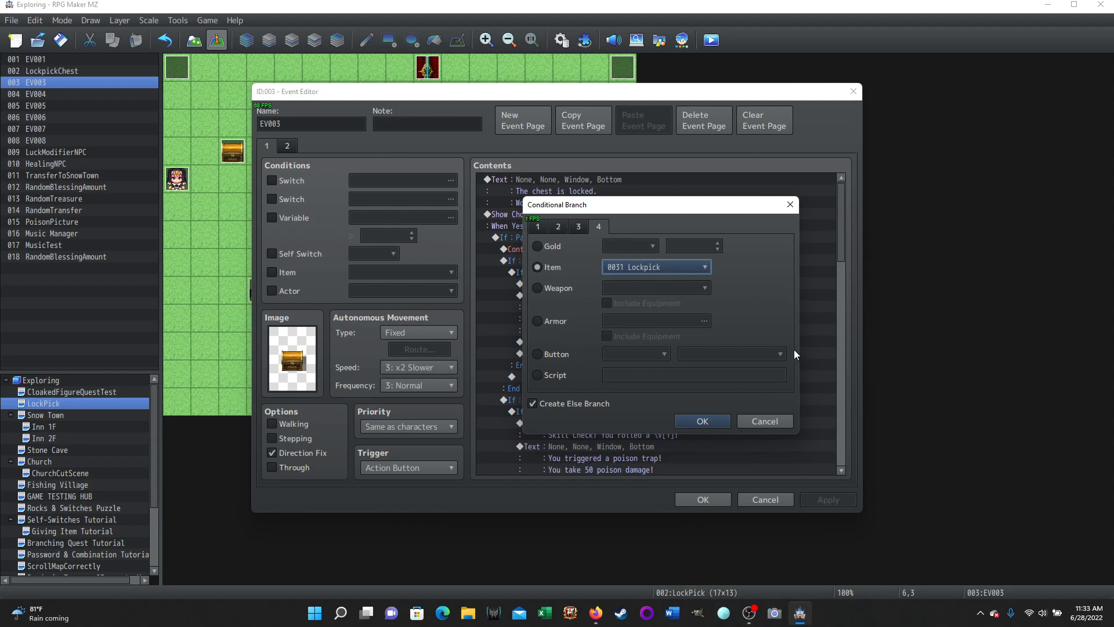
left_click(753, 422)
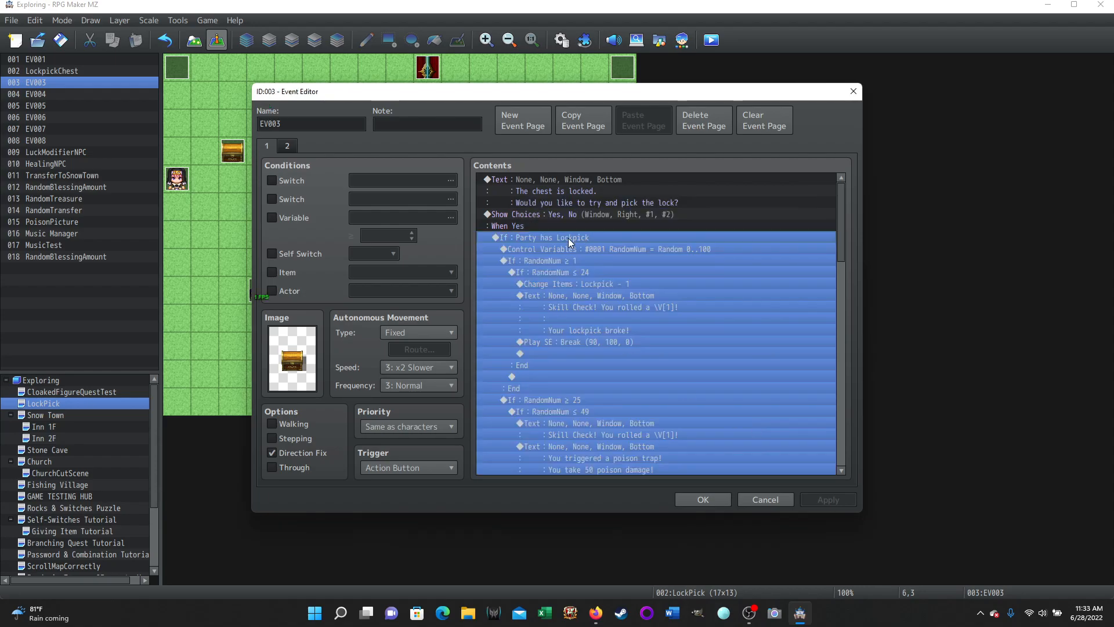
Set the lower limit of the RandomNum random range to 1 in the Control Variables command under the lockpick condition.
left_click(540, 252)
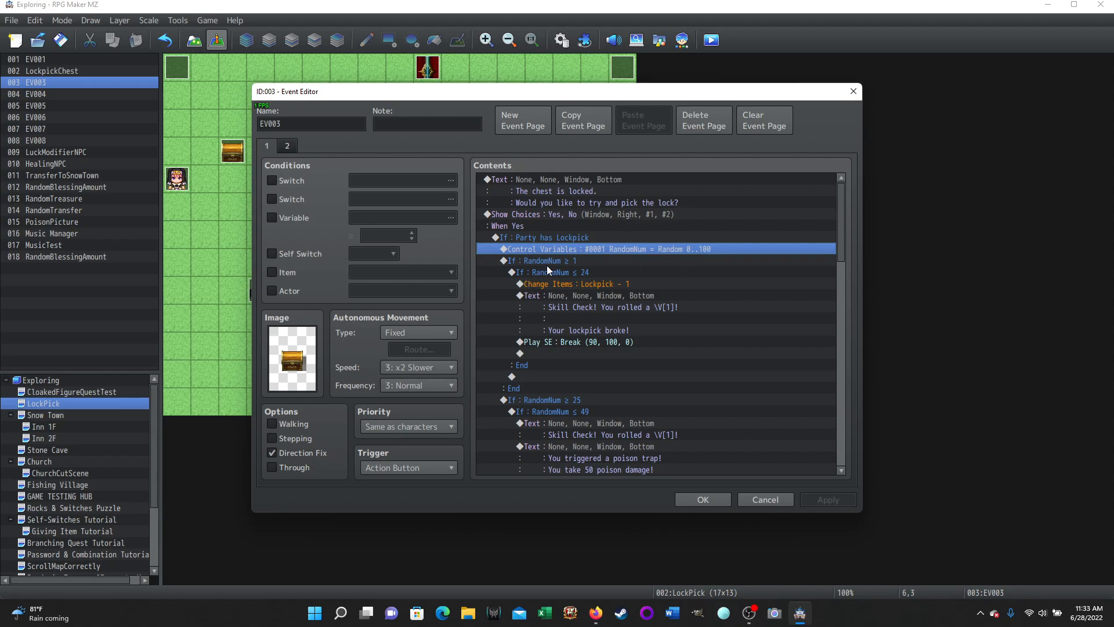
left_click(510, 239)
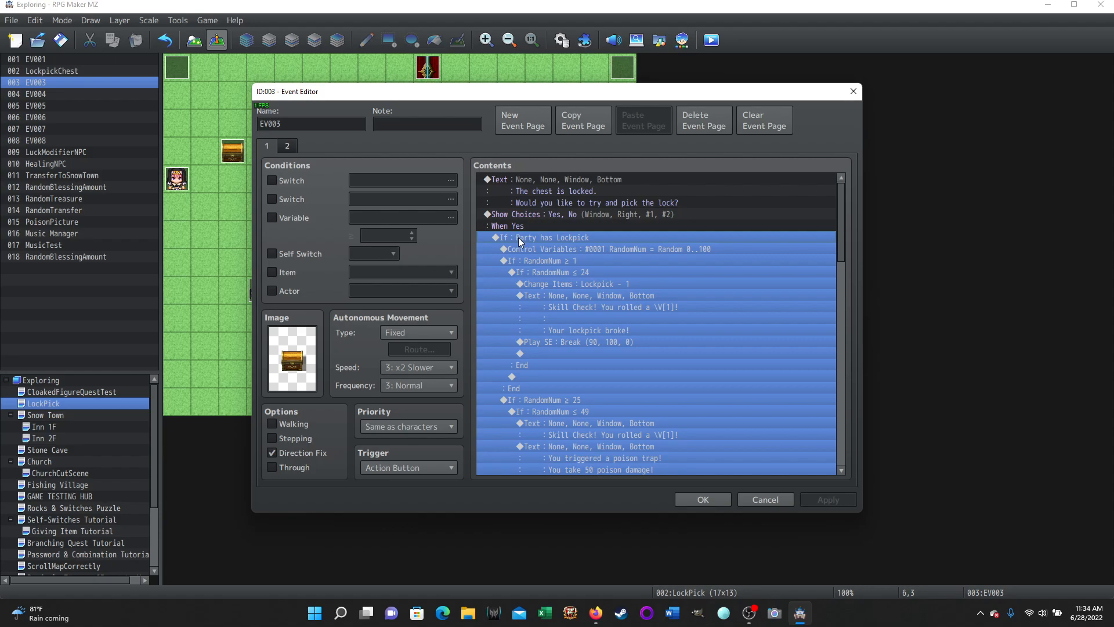
left_click(540, 248)
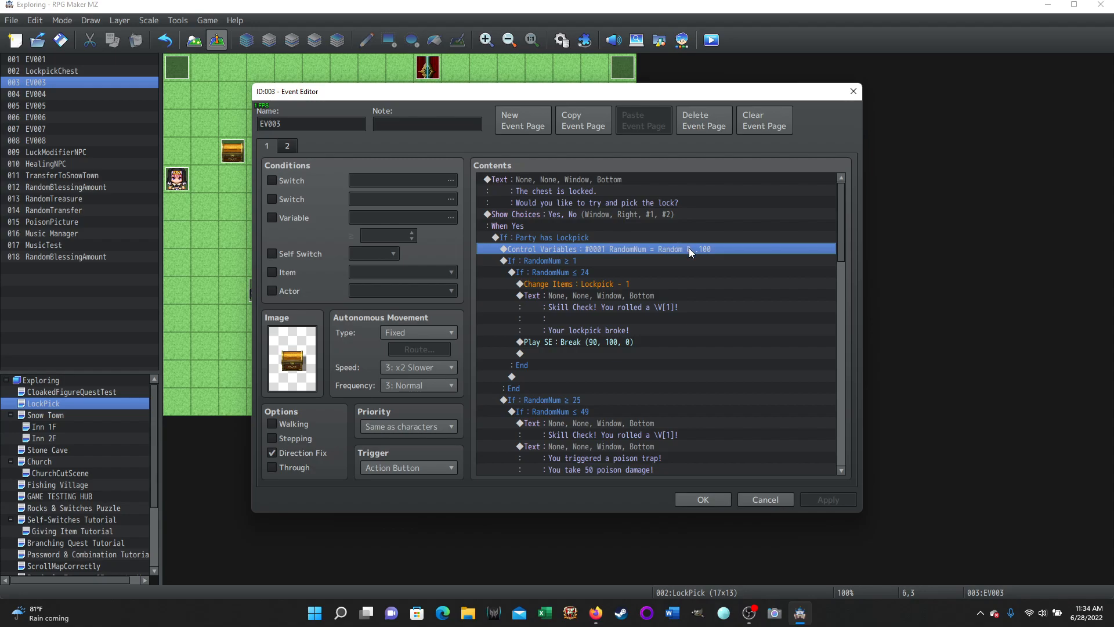
scroll(625, 354, "down", 15)
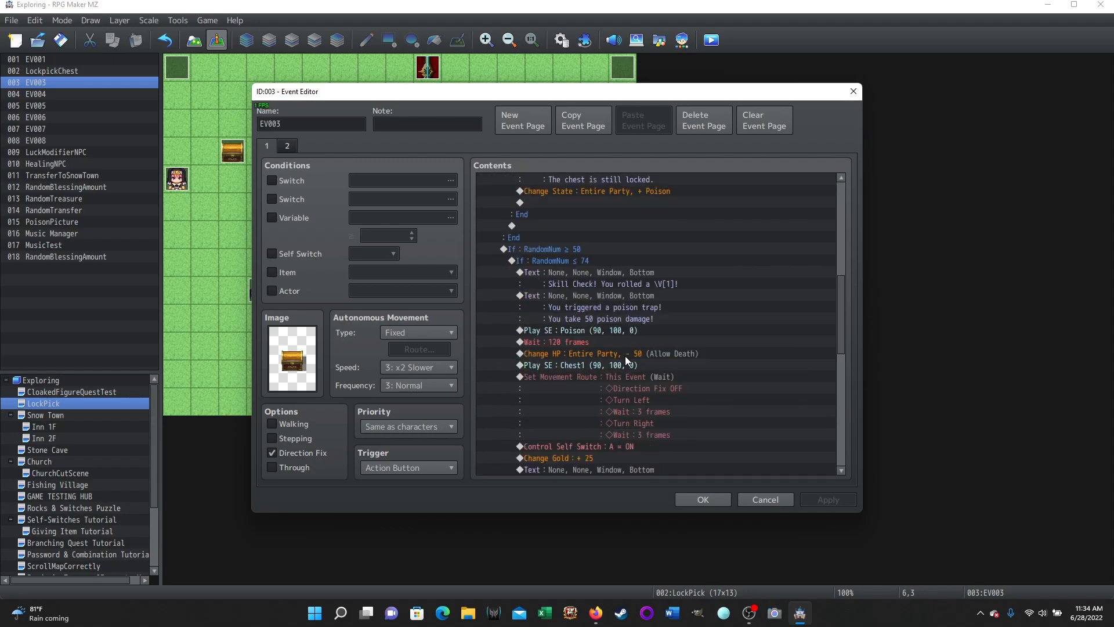
scroll(621, 363, "down", 5)
scroll(621, 365, "up", 19)
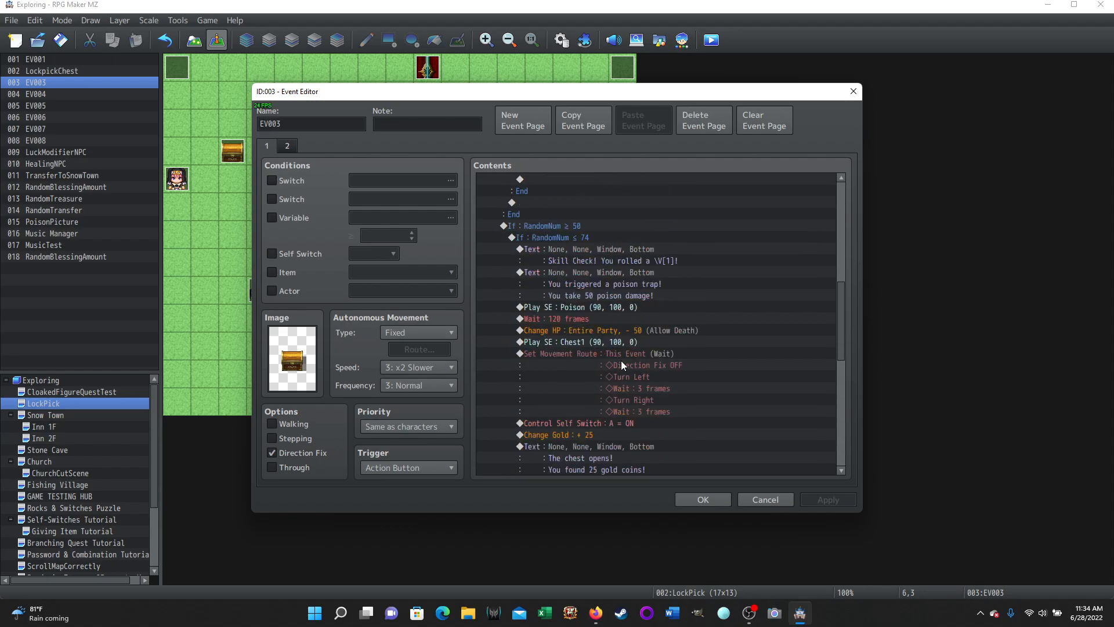
scroll(621, 361, "up", 3)
right_click(597, 246)
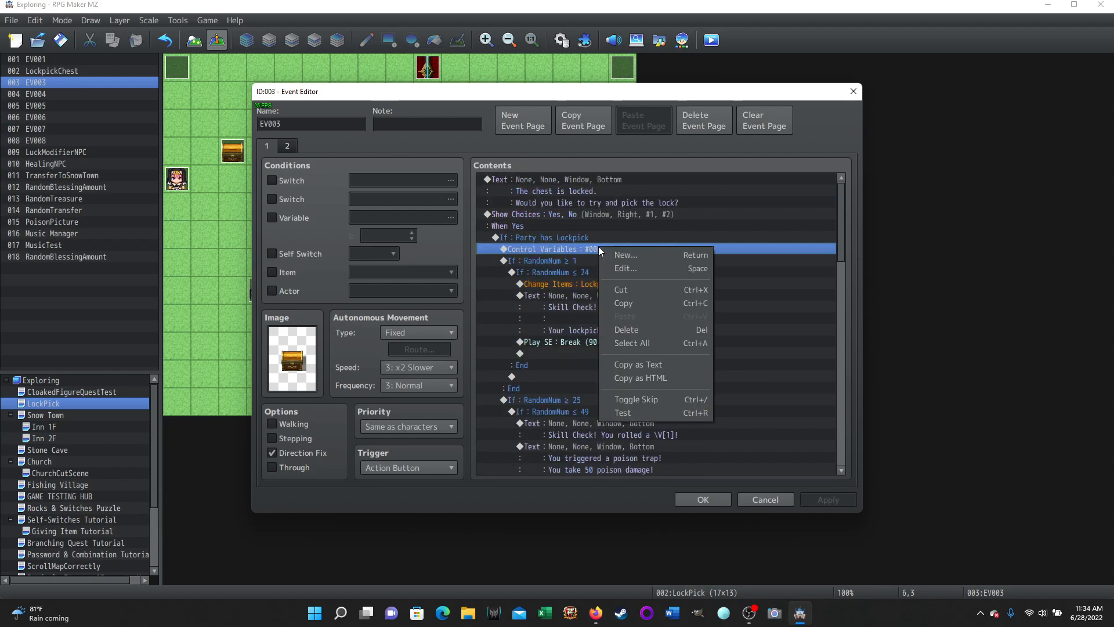
left_click(620, 268)
double_click(628, 366)
type("1")
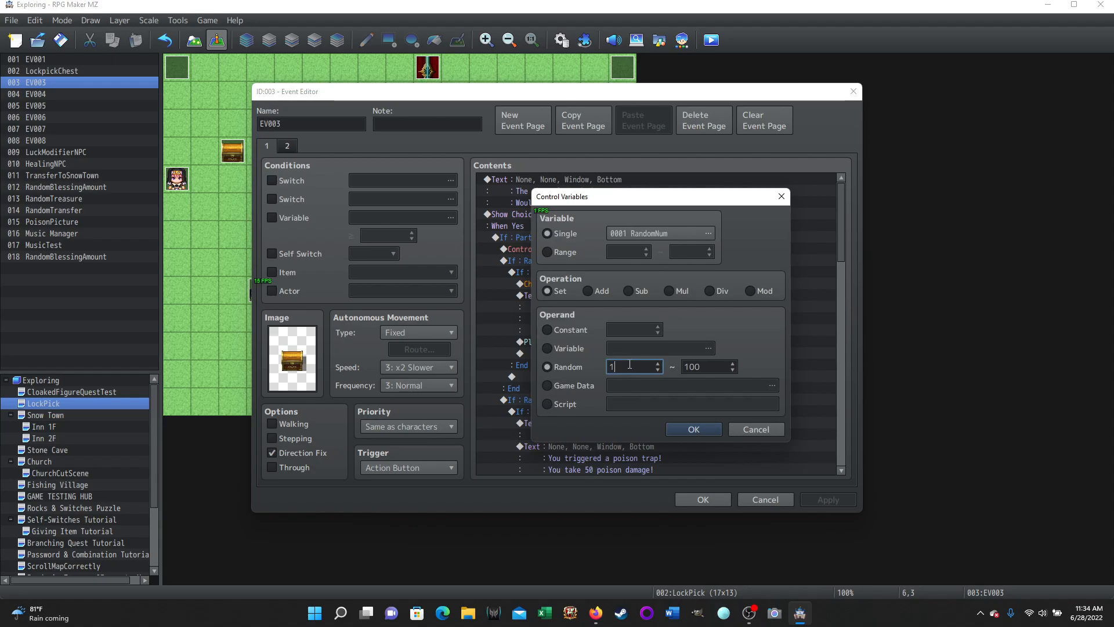
left_click(700, 429)
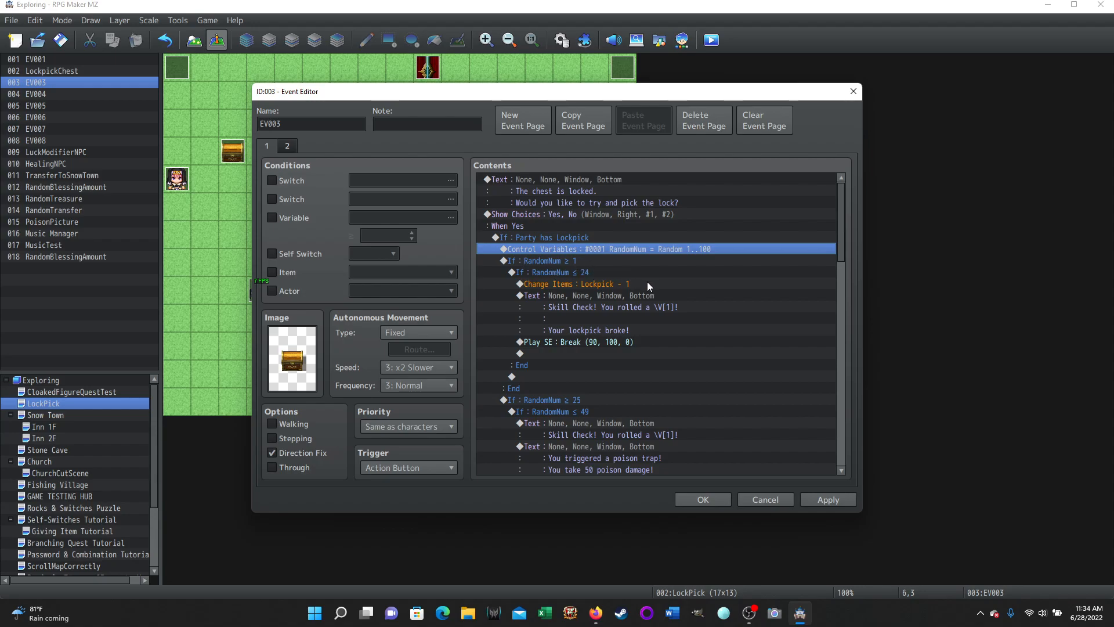
Examine the item removal, broken lockpick message and Break sound commands in the RandomNum 1 to 24 branch.
left_click(613, 284)
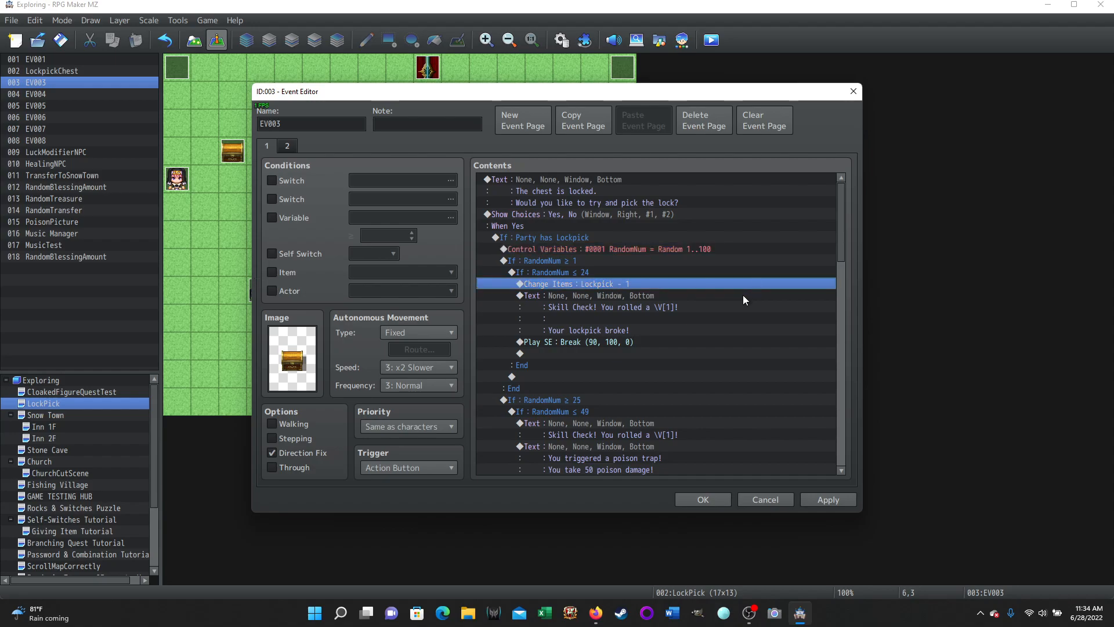
left_click(590, 295)
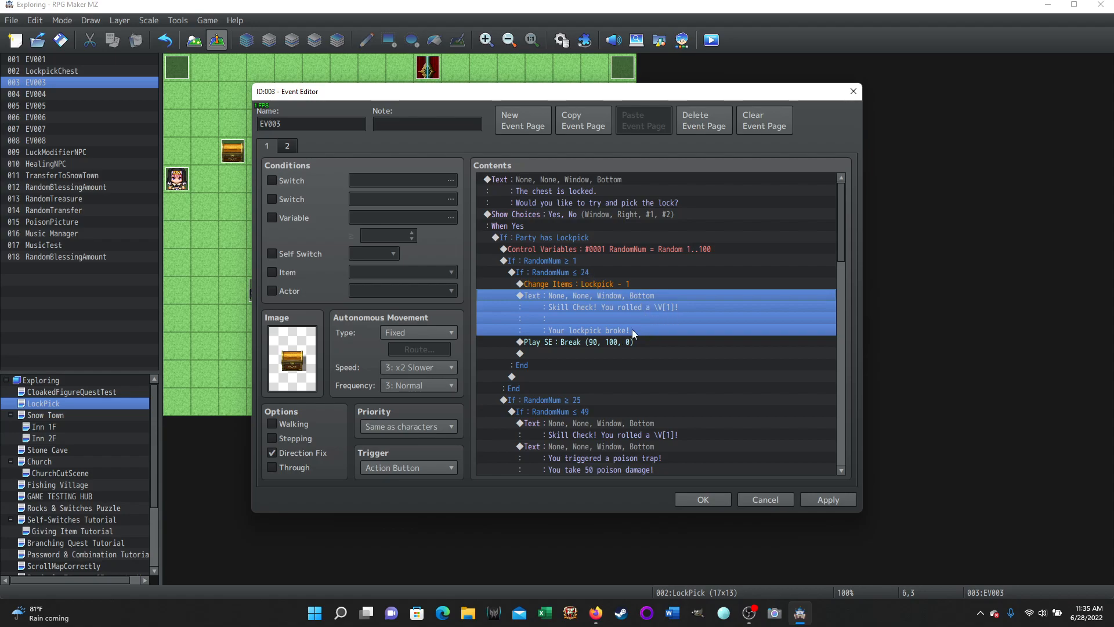
left_click(570, 343)
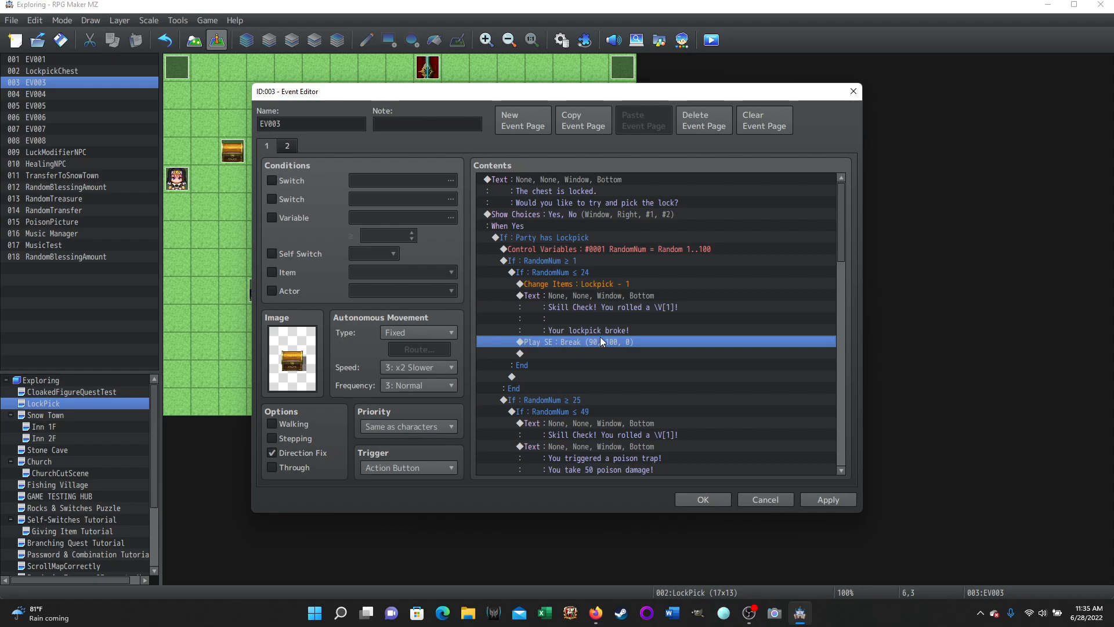
scroll(732, 287, "down", 1)
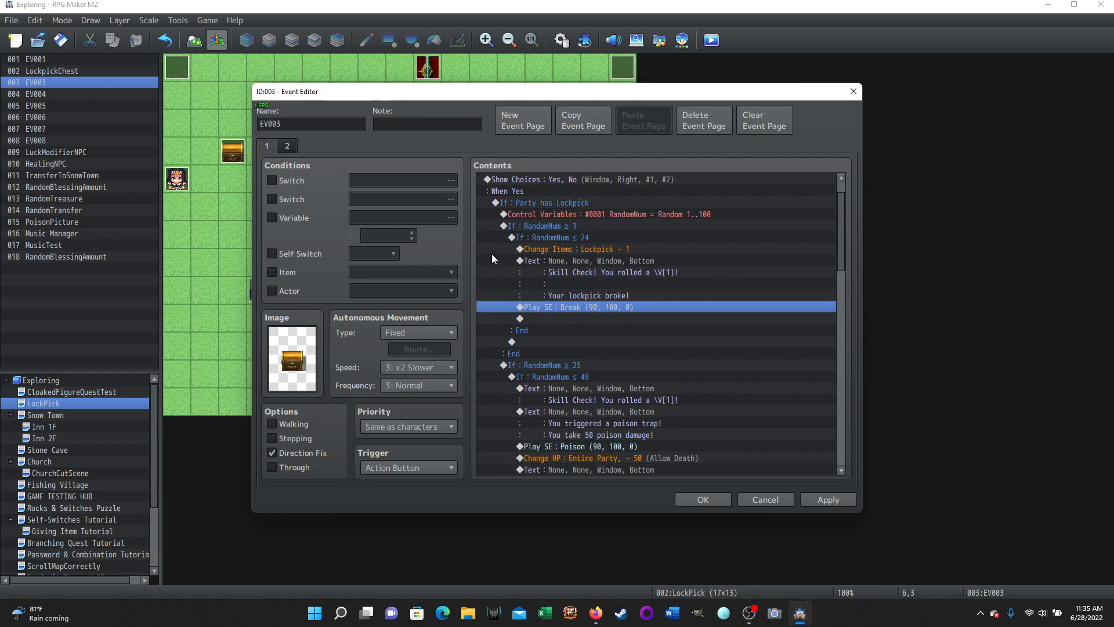
Examine the RandomNum 25 to 49 branch, including its skill check text, poison trap message and Poison sound effect.
left_click(526, 365)
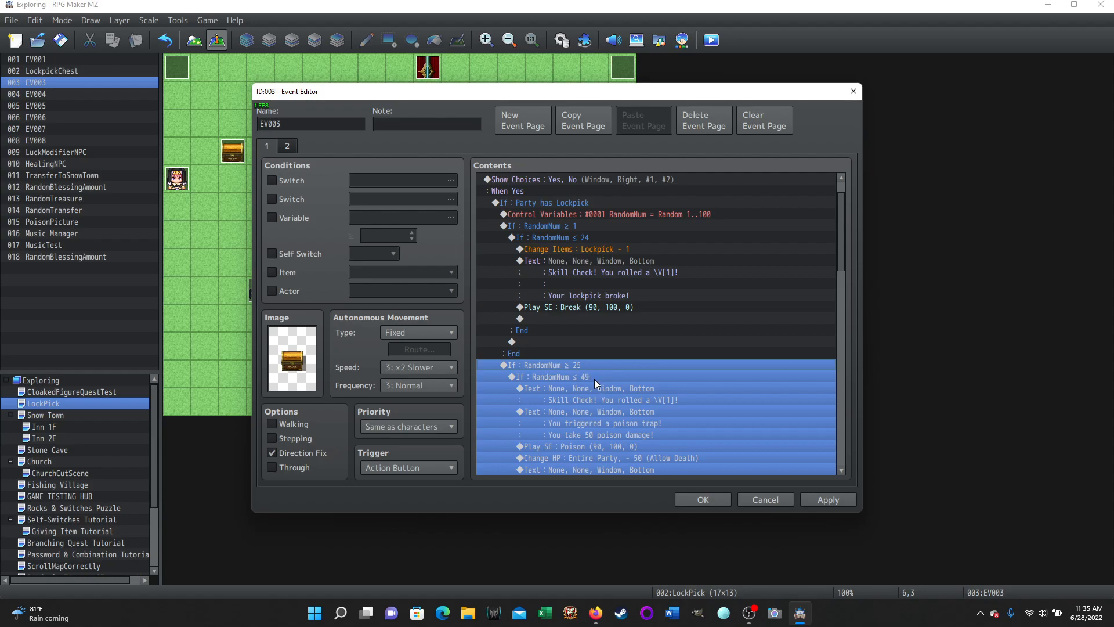
scroll(720, 383, "down", 2)
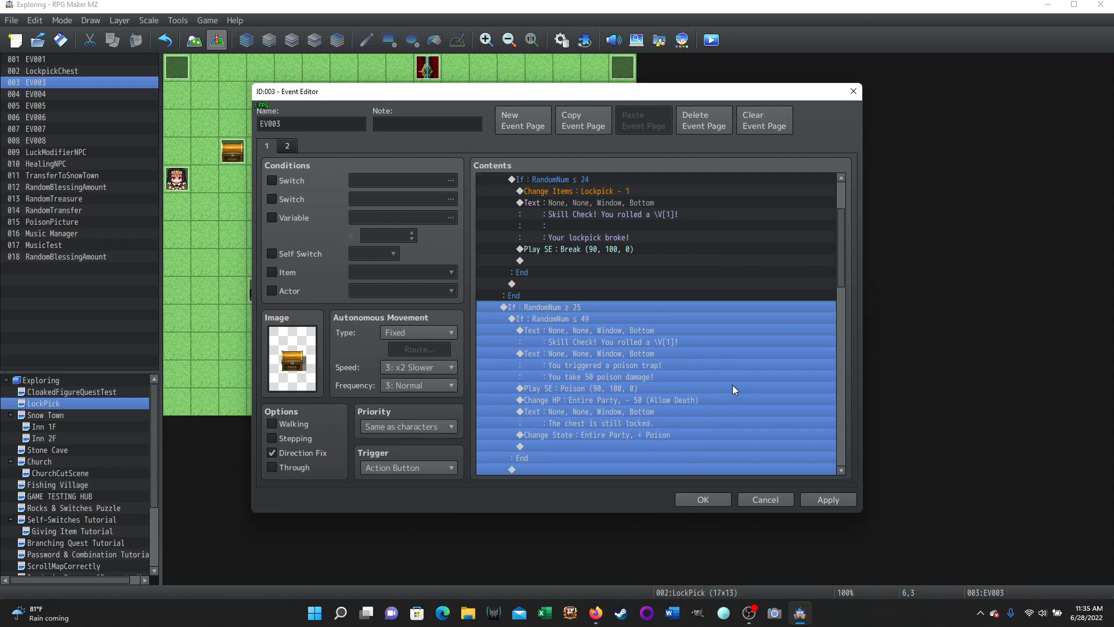
left_click(575, 332)
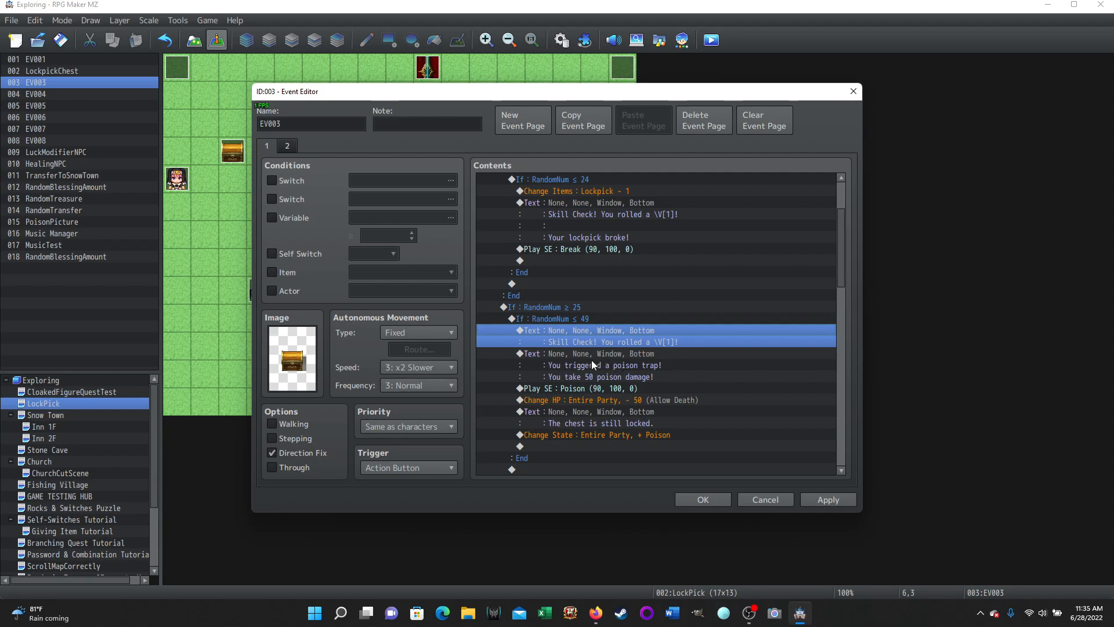
left_click(710, 351)
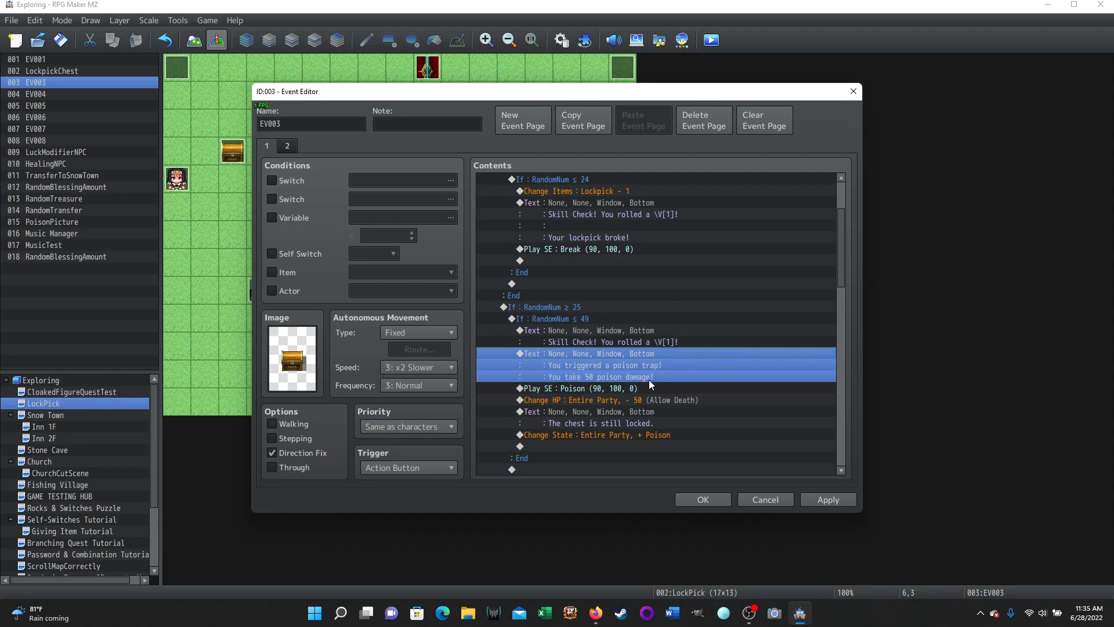
left_click(592, 389)
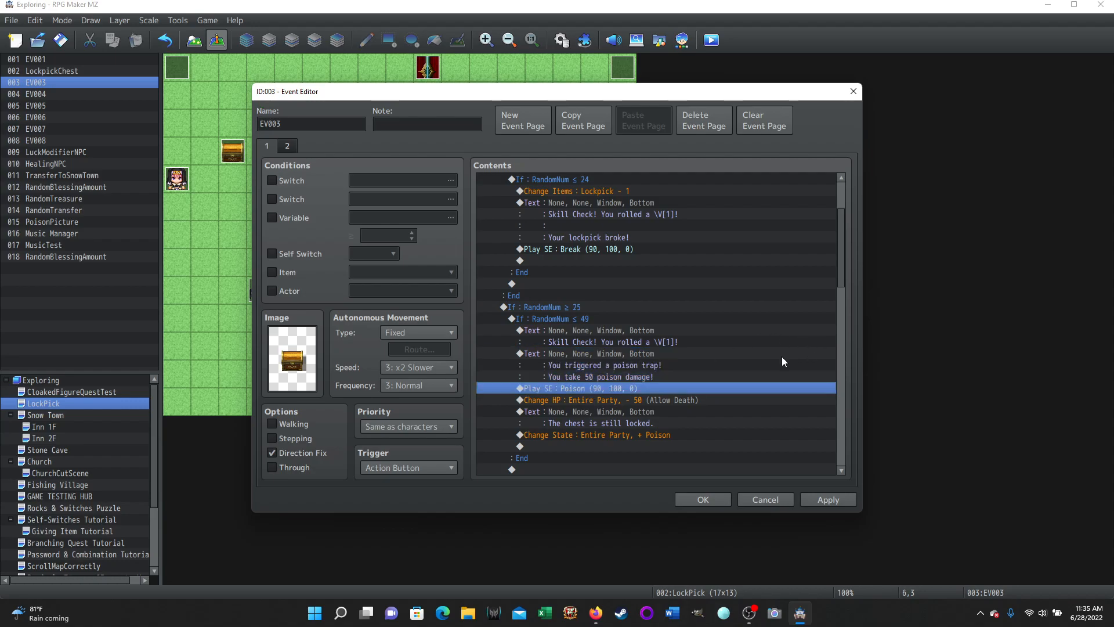
scroll(757, 366, "down", 1)
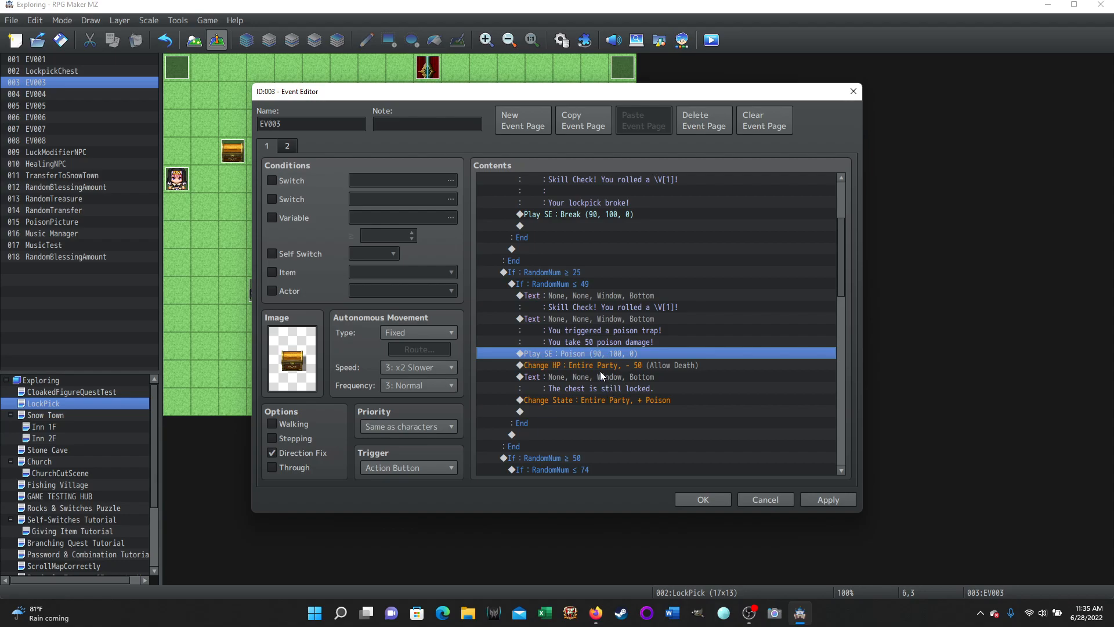
Review the Change HP command in the 25 to 49 branch, including its selectable actors, and close it without changes.
left_click(582, 367)
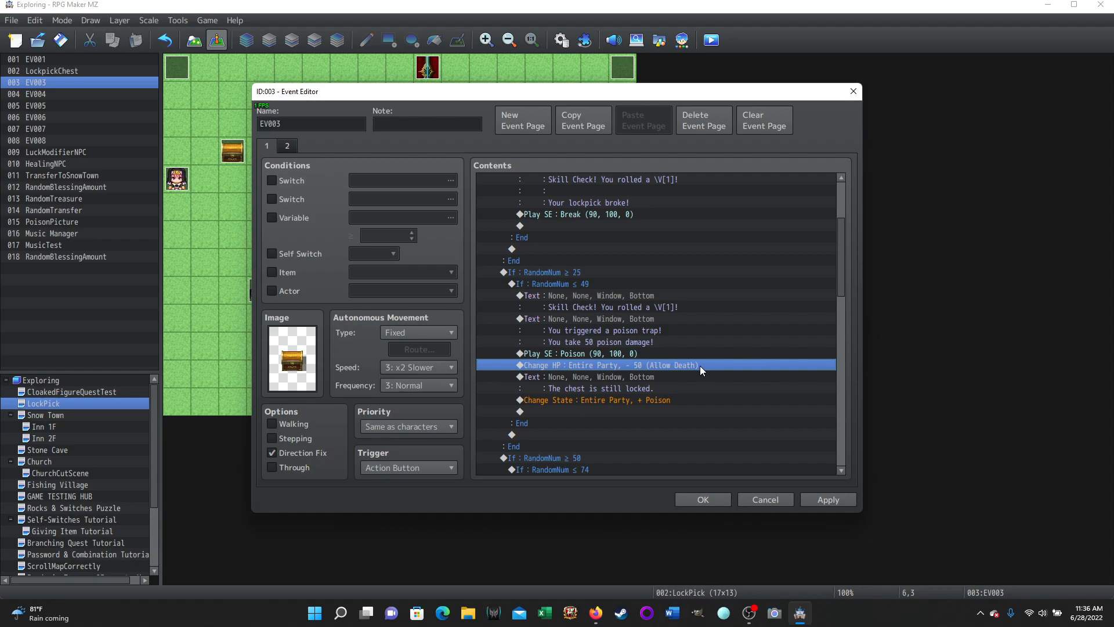
right_click(562, 364)
left_click(587, 374)
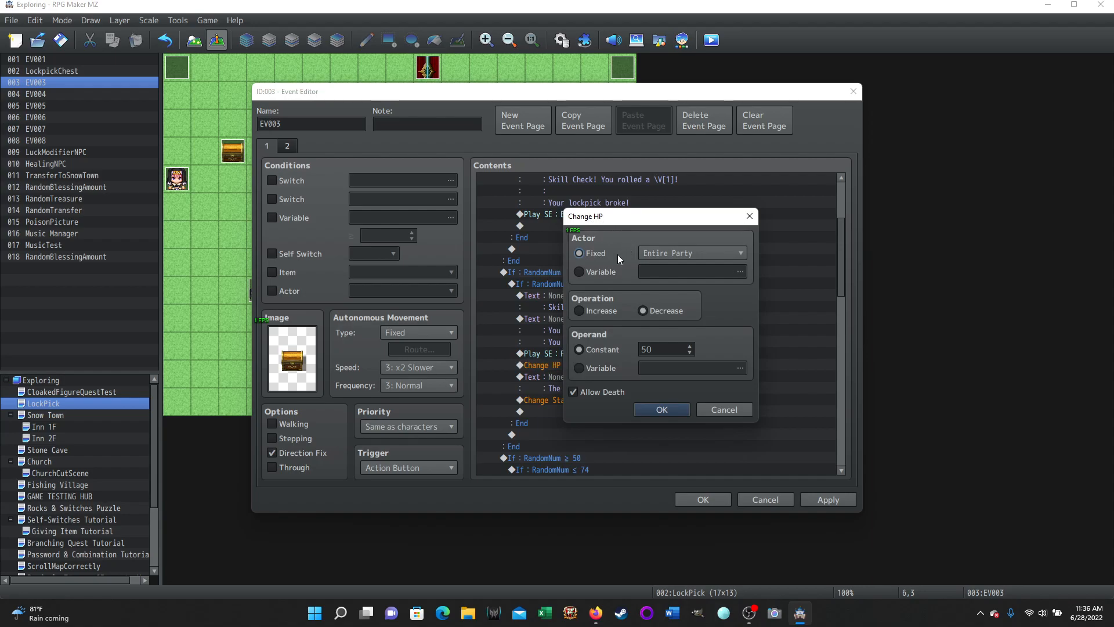
left_click(740, 249)
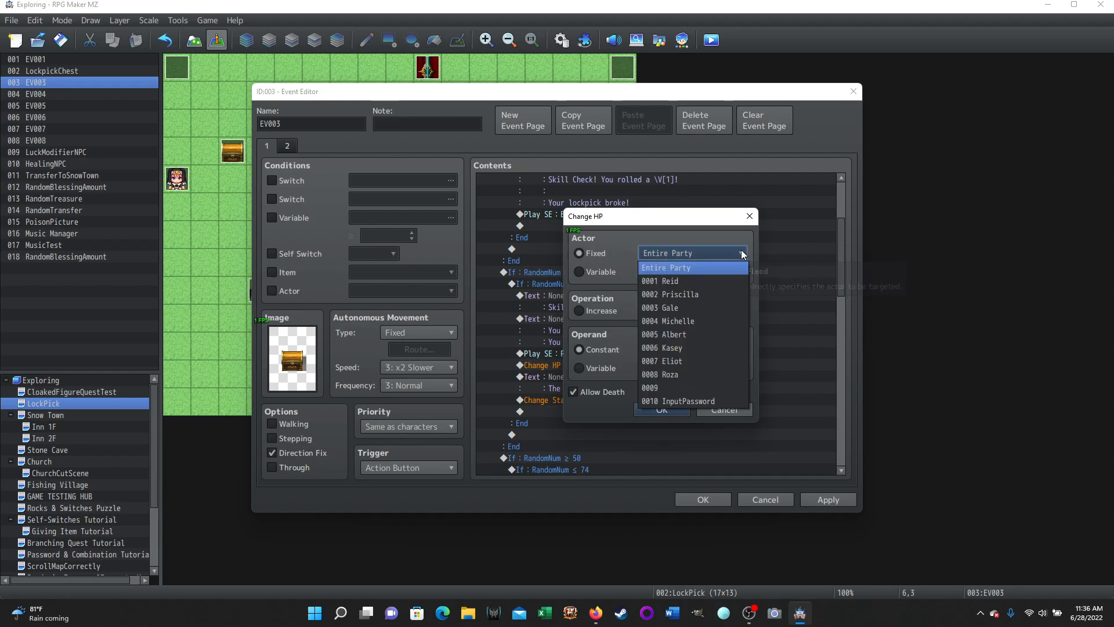
left_click(742, 253)
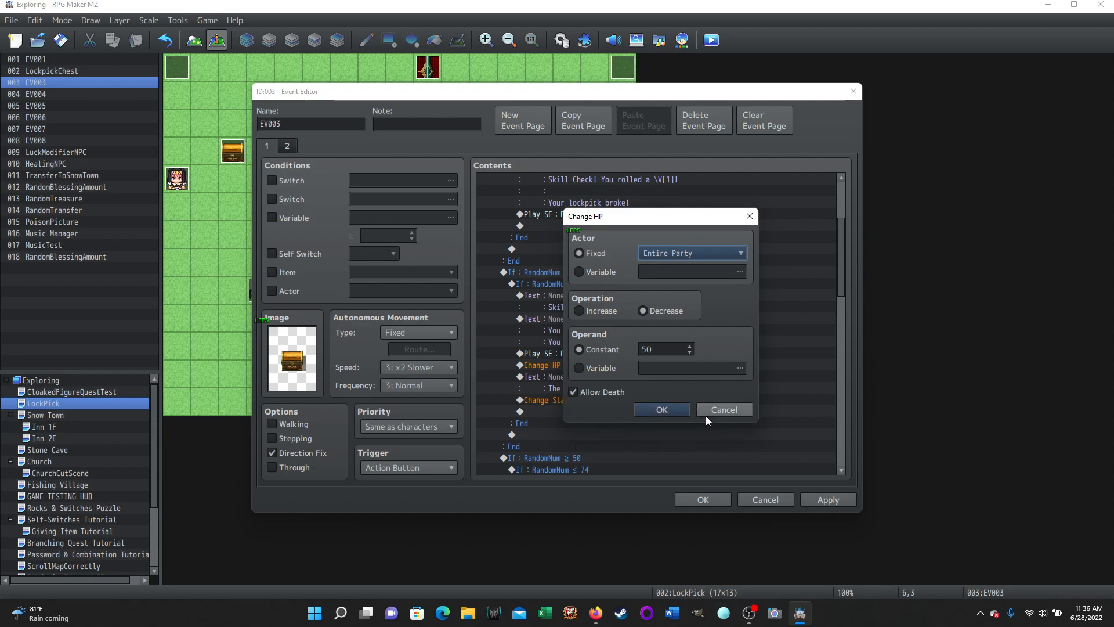
left_click(705, 412)
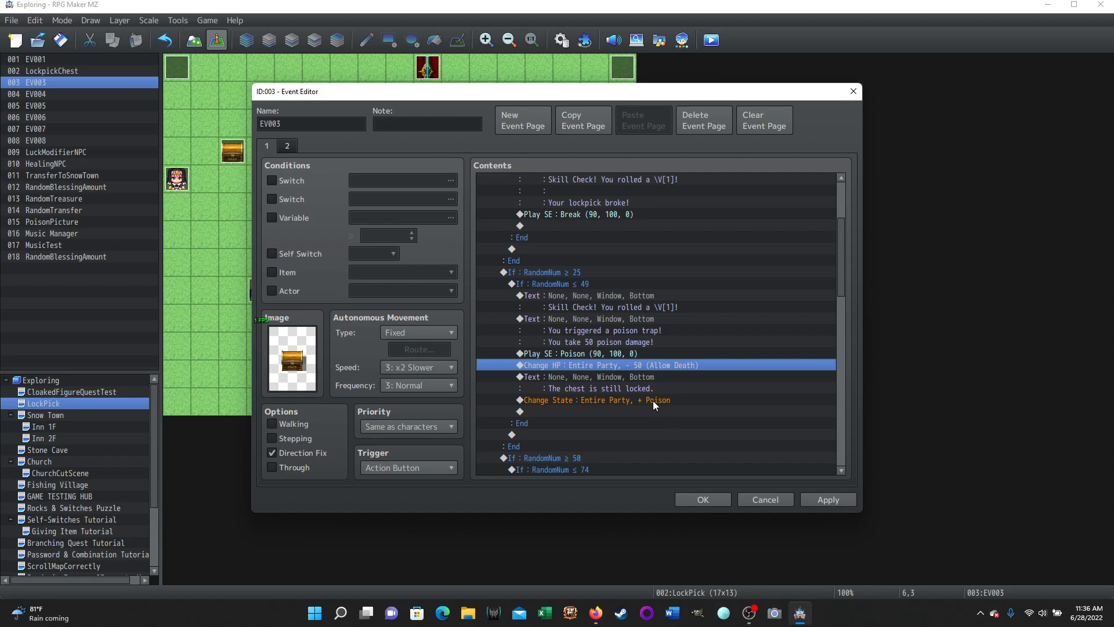
Review the Change State command in the 25 to 49 branch, including its actor choices and Poison state, and close it without changes.
right_click(567, 399)
left_click(593, 423)
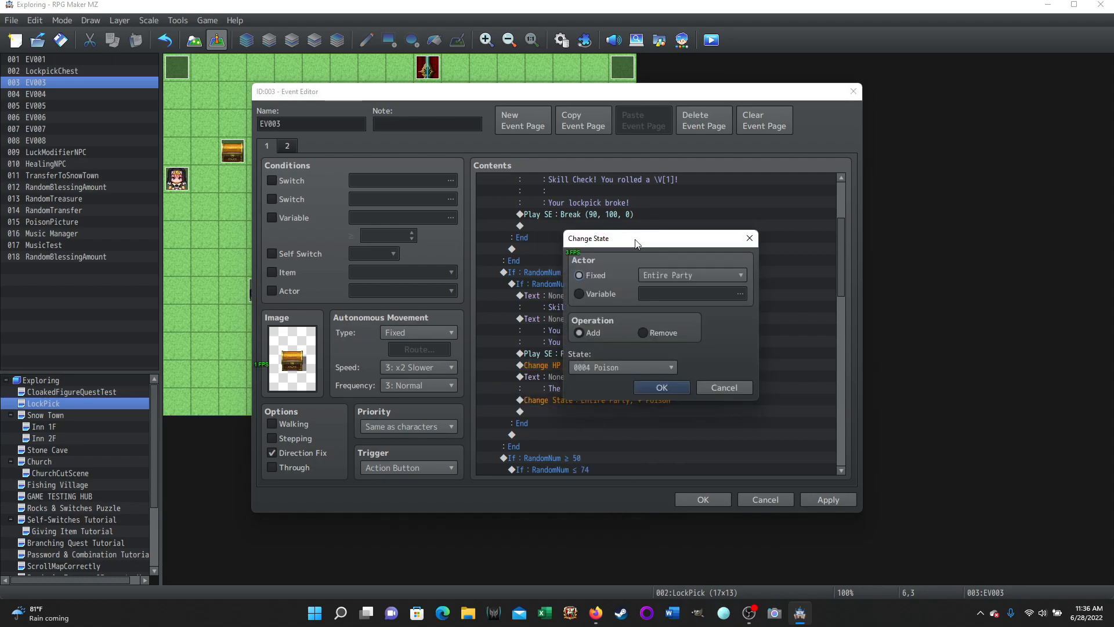
left_click(725, 275)
left_click(742, 272)
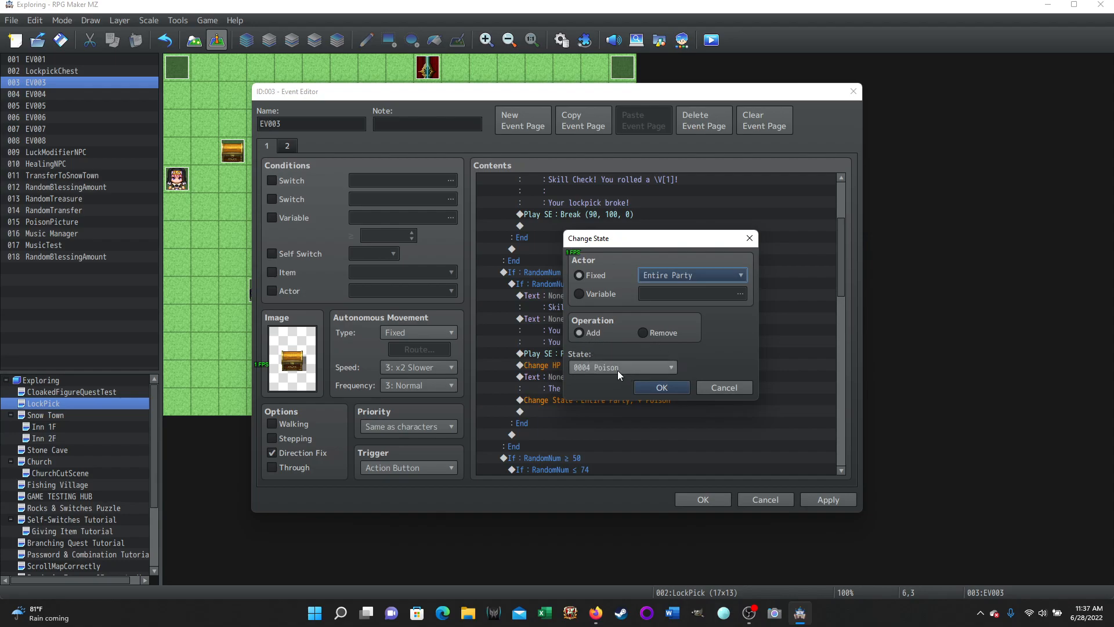
left_click(730, 388)
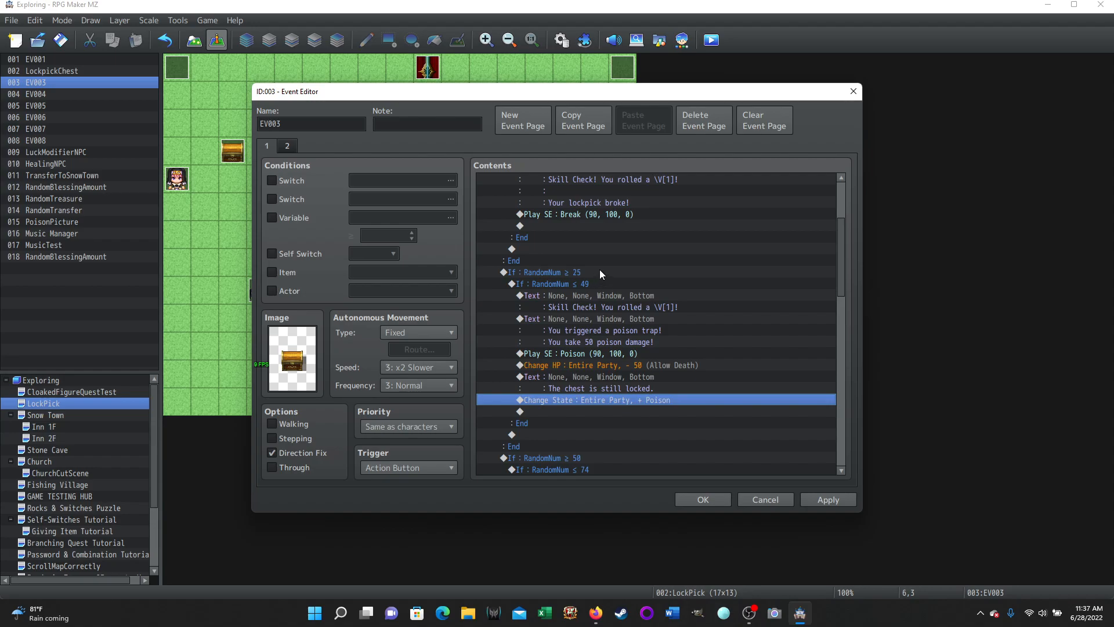
Examine the RandomNum 50 to 74 conditions with their skill check text and poison trap commands.
scroll(743, 316, "down", 1)
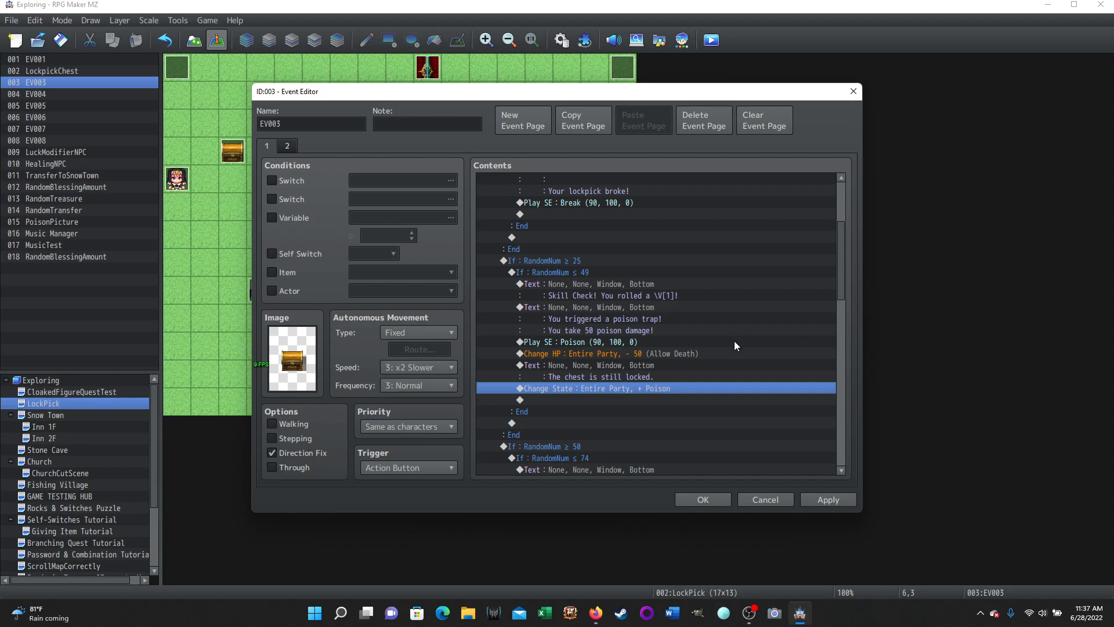
scroll(731, 336, "down", 5)
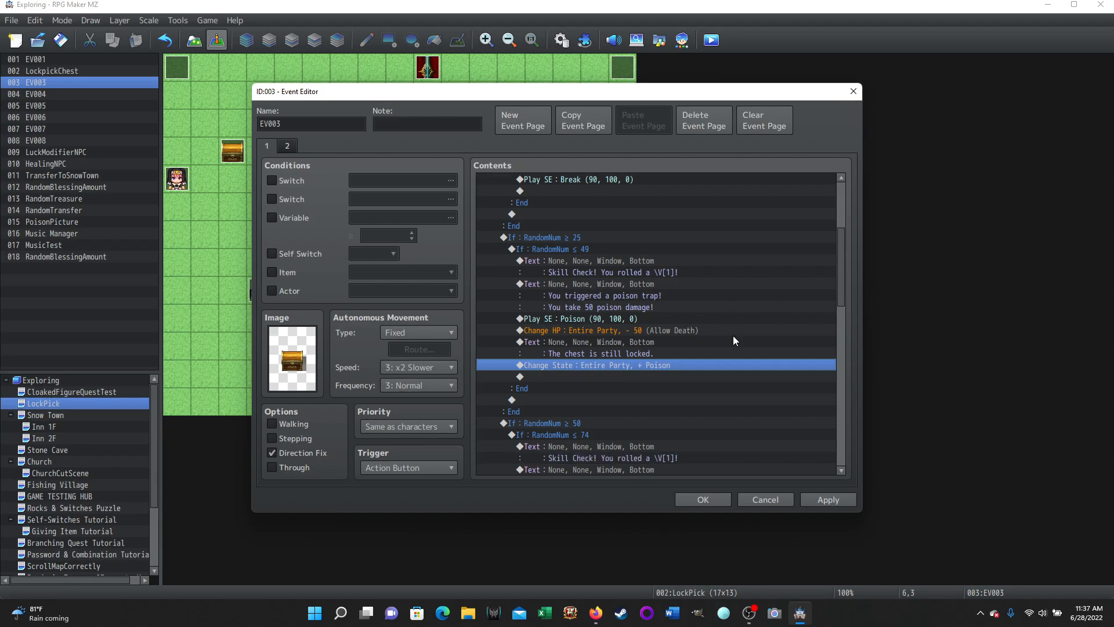
scroll(734, 330, "down", 1)
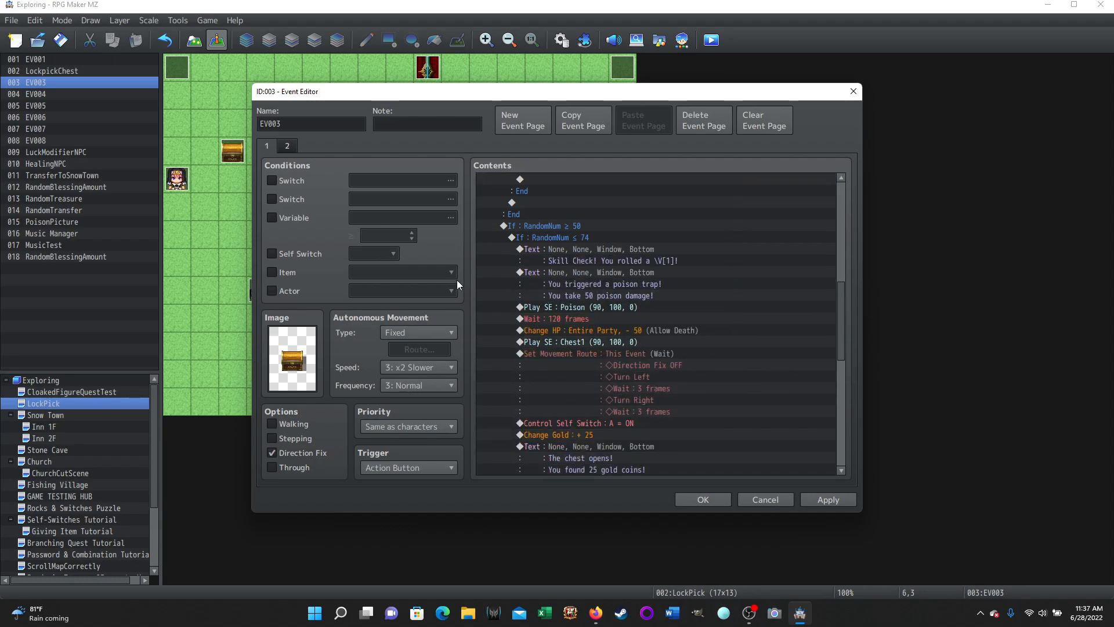
left_click(586, 226)
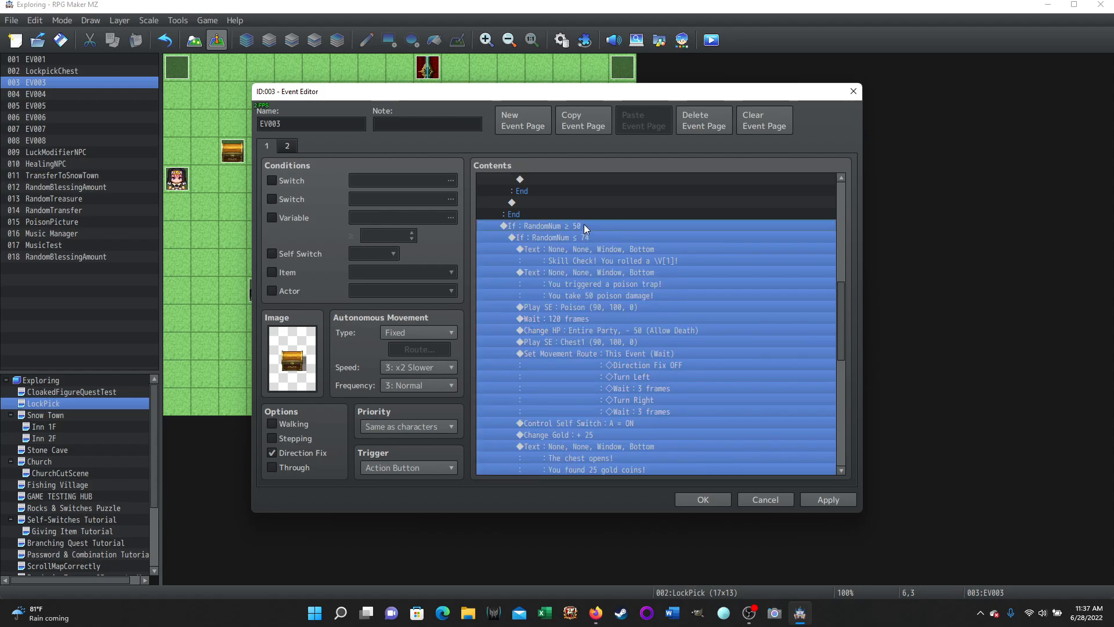
left_click(593, 237)
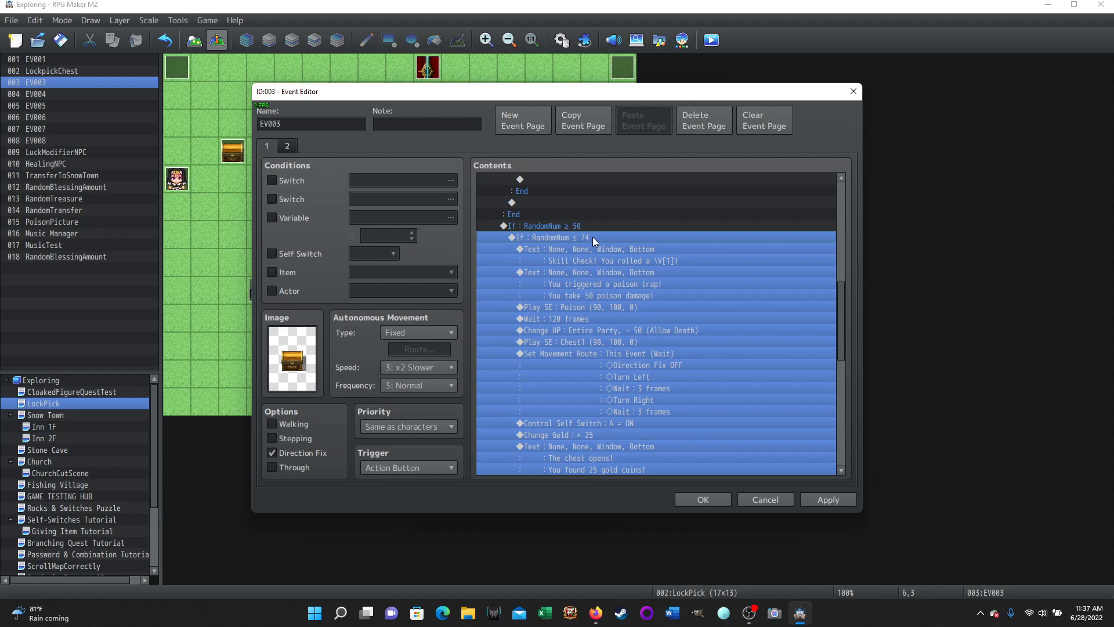
left_click(644, 215)
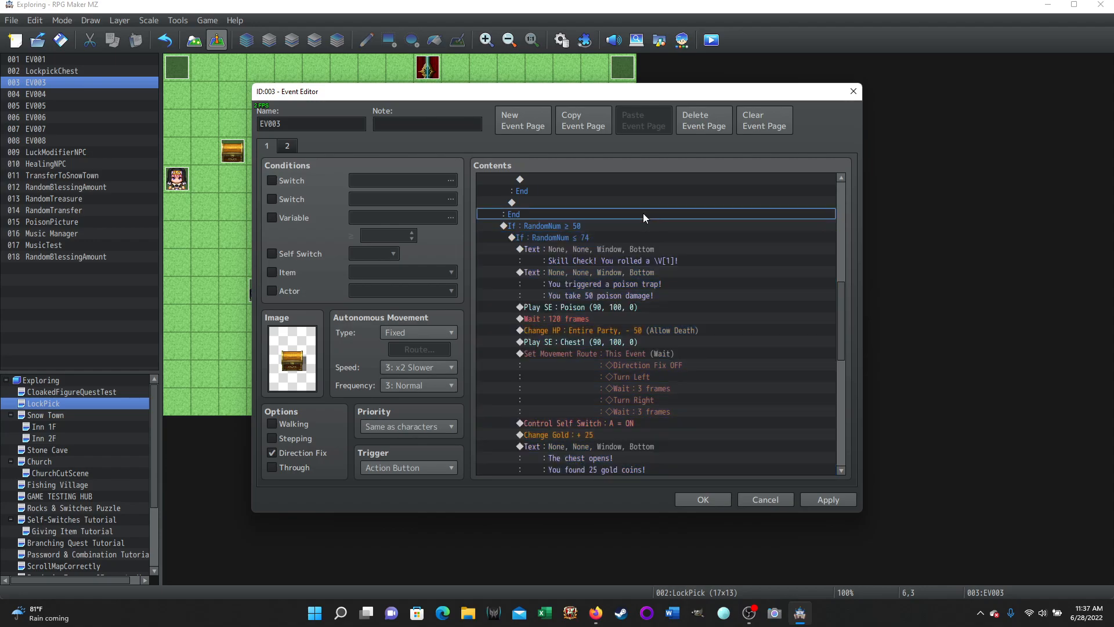
left_click(603, 248)
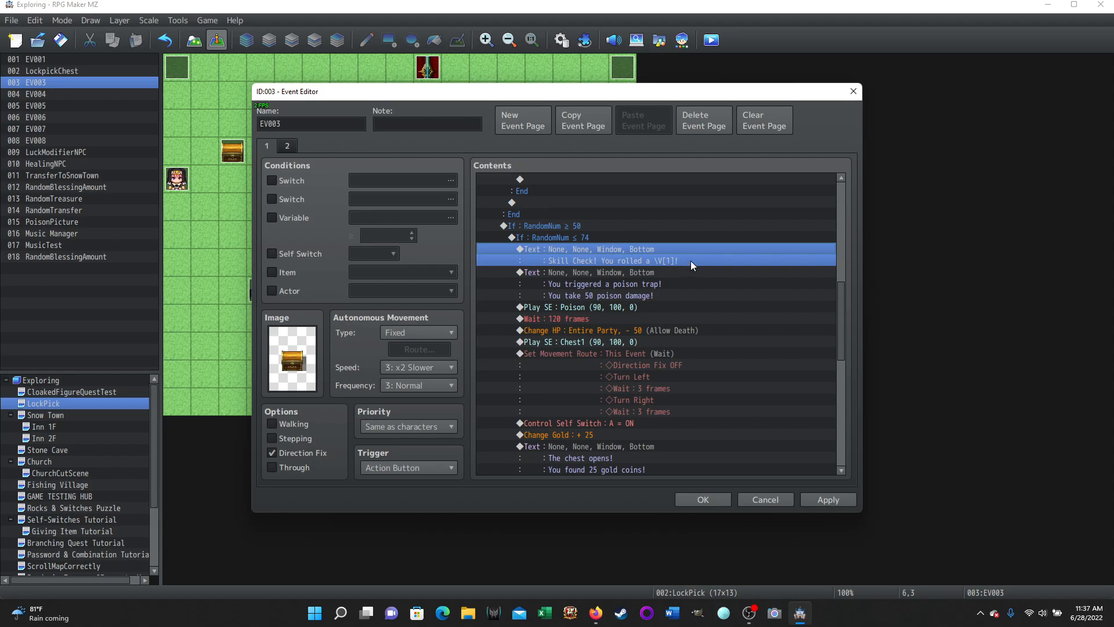
scroll(690, 260, "down", 1)
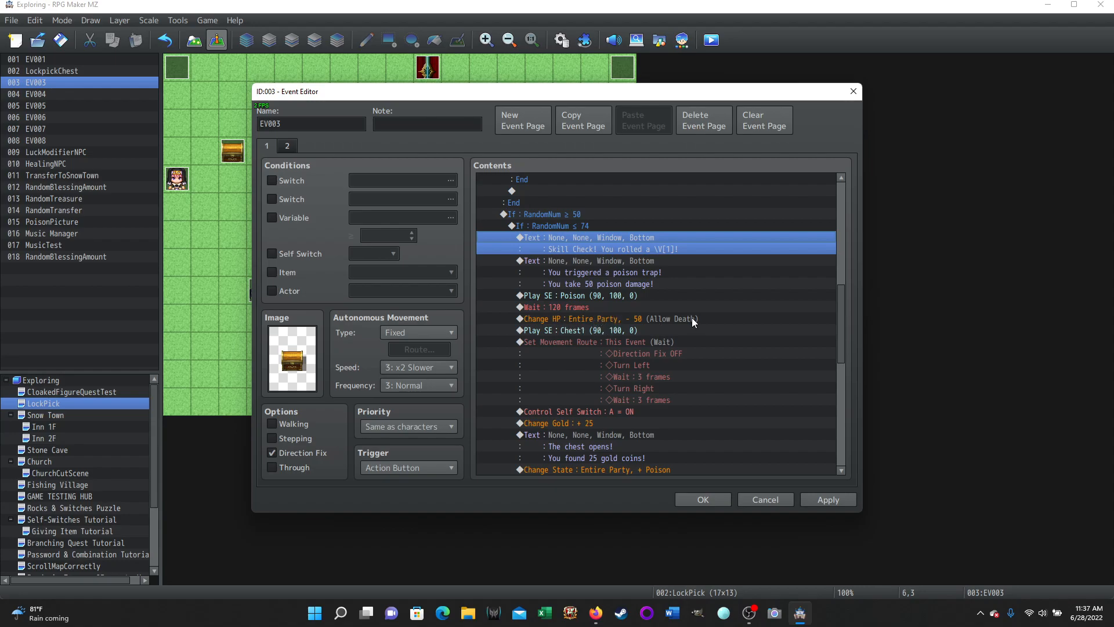
Examine the Chest1 sound effect and the chest-opening movement route in the 50 to 74 branch.
left_click(592, 331)
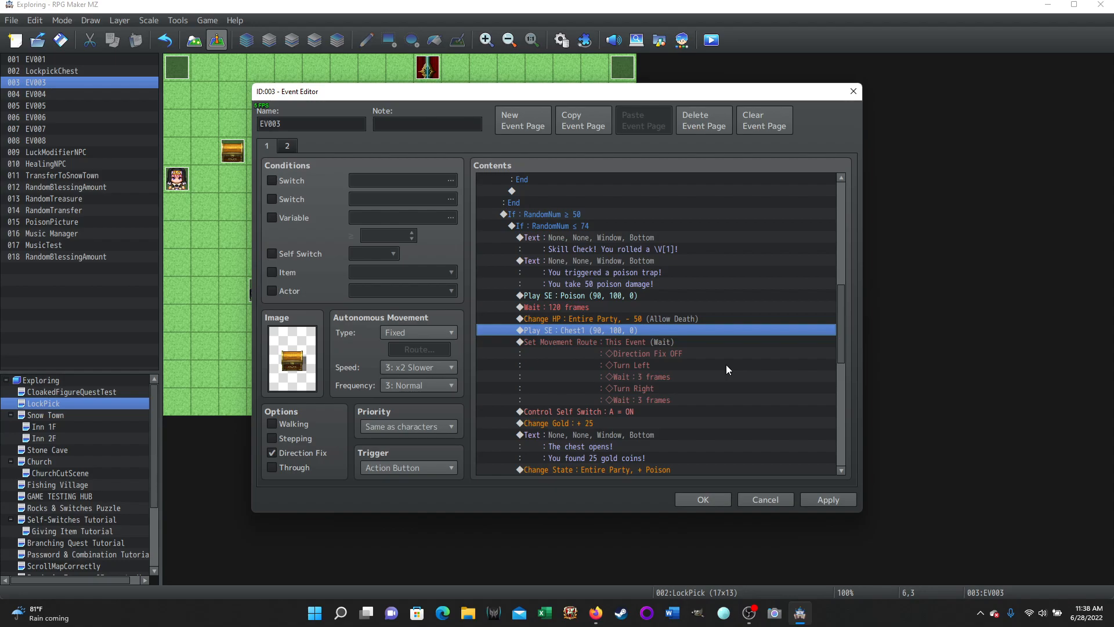
scroll(730, 368, "down", 1)
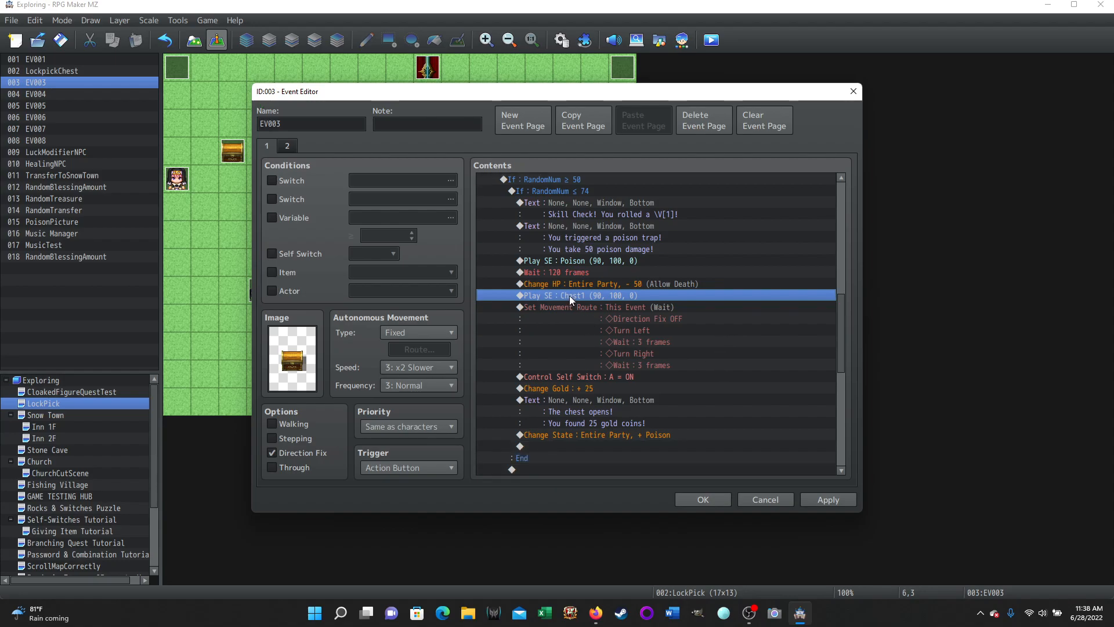
left_click(618, 306)
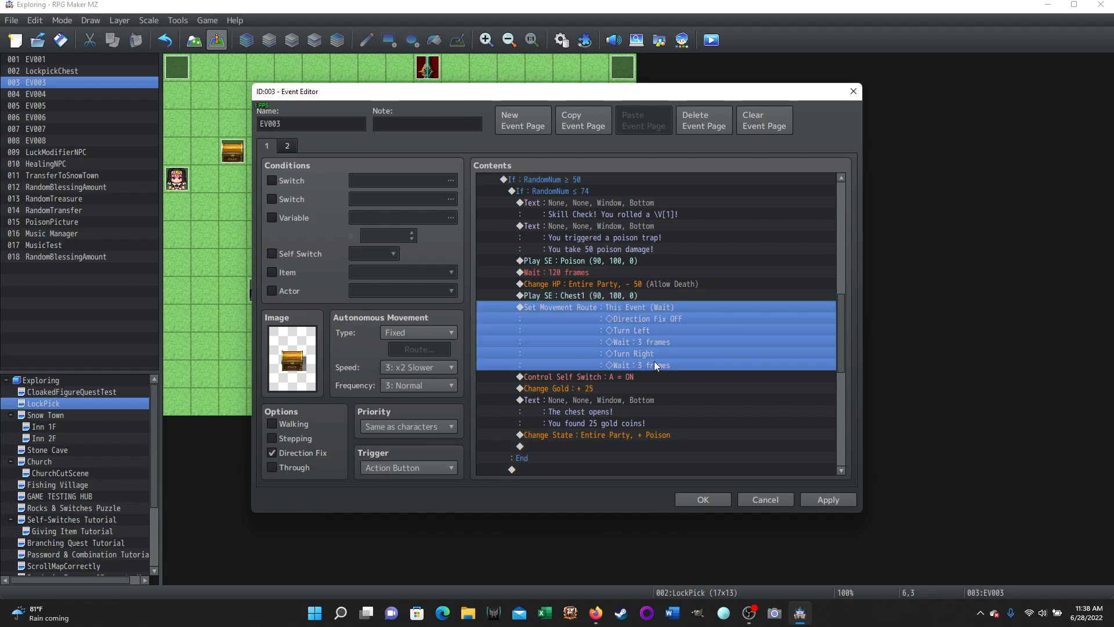
scroll(713, 338, "down", 1)
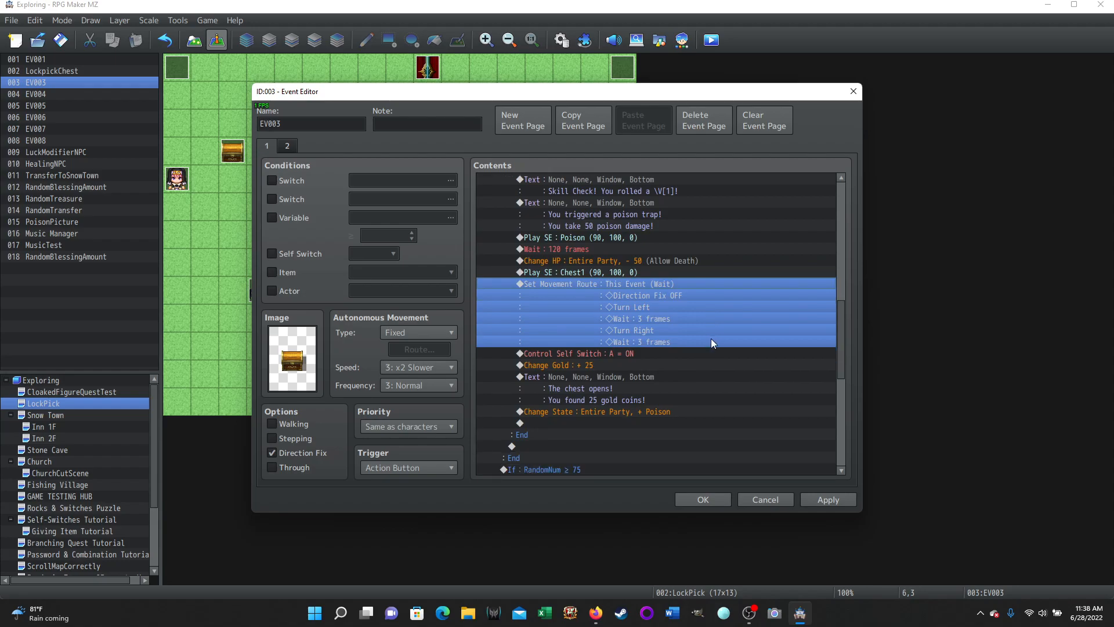
scroll(713, 336, "down", 1)
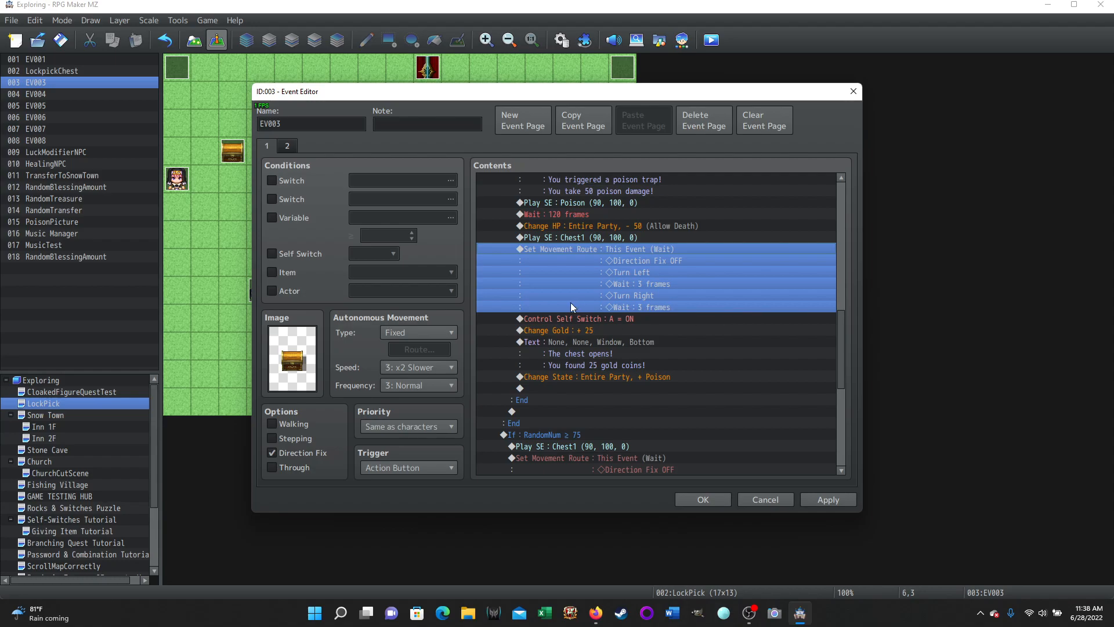
Compare the Control Self Switch A command with the Self Switch condition on the chest event's second page.
left_click(564, 319)
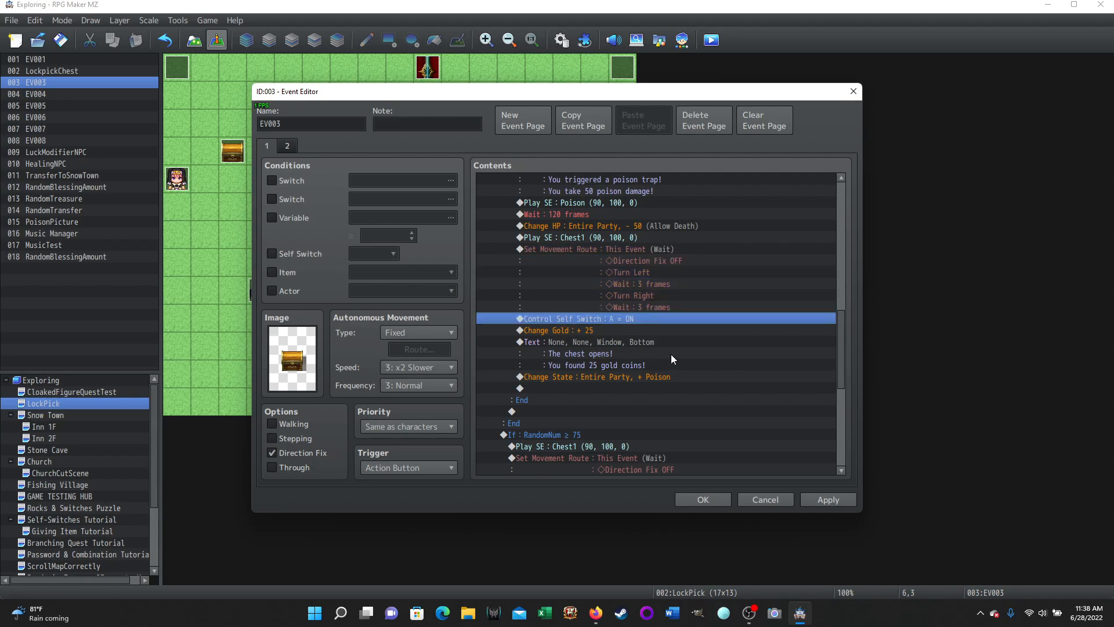
left_click(287, 146)
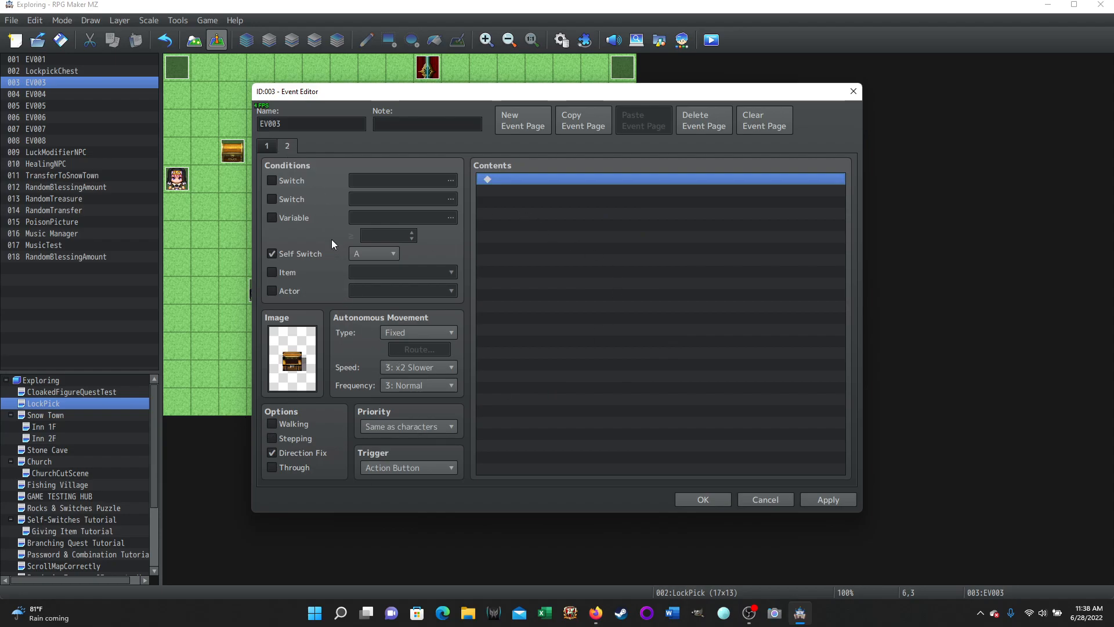
left_click(267, 146)
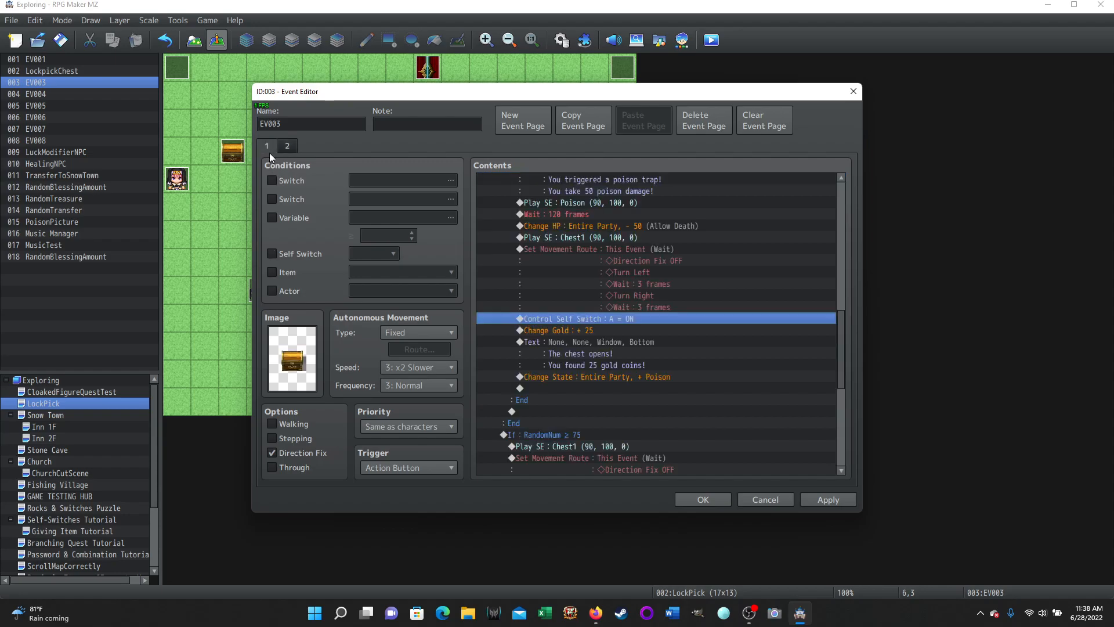
Examine the Change Gold + 25 command and the chest opening message in the 50 to 74 branch.
scroll(668, 342, "down", 1)
left_click(581, 296)
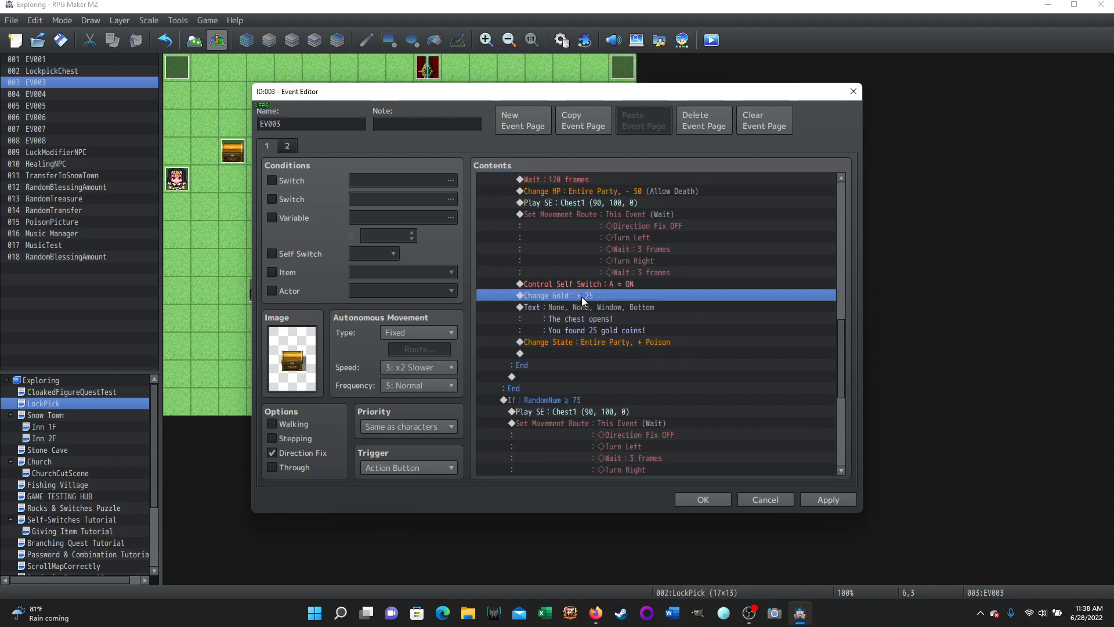
left_click(591, 307)
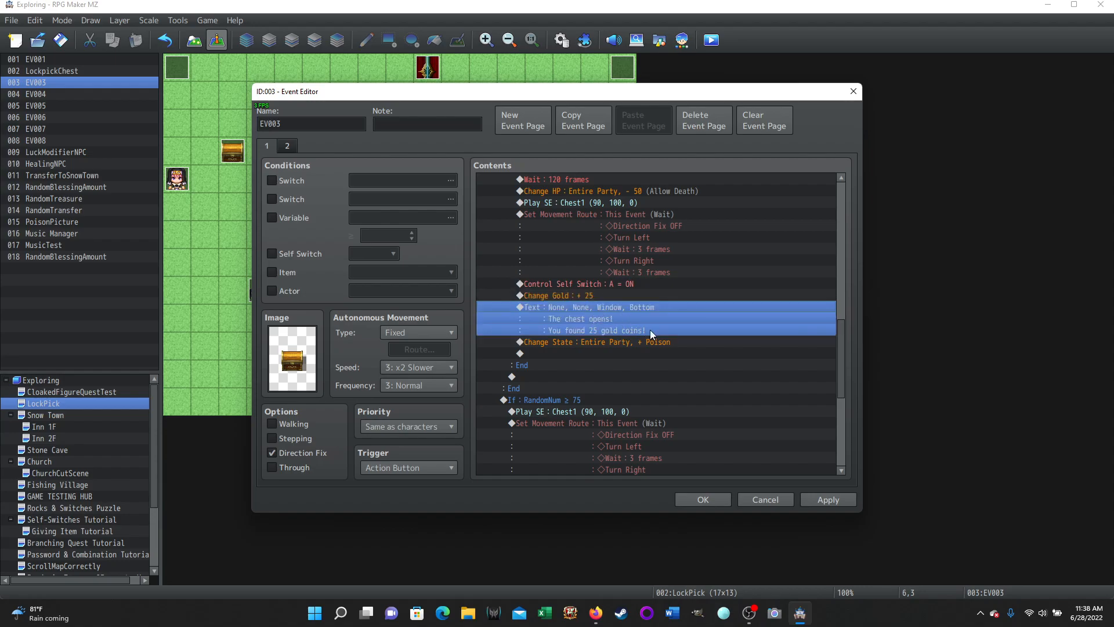
Delete the Change State command that adds Poison to the entire party in the 50 to 74 branch.
left_click(576, 352)
left_click(576, 341)
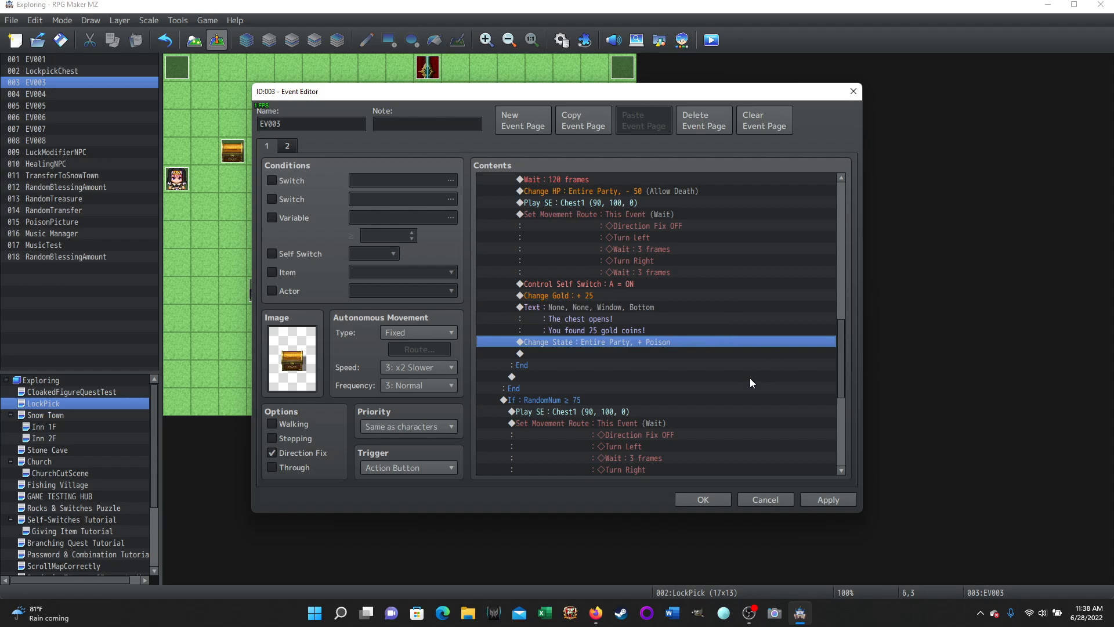
key("Delete")
Examine the commands and messages in the RandomNum 75 or higher branch, plus the Else branch for a missing lockpick.
scroll(750, 378, "down", 5)
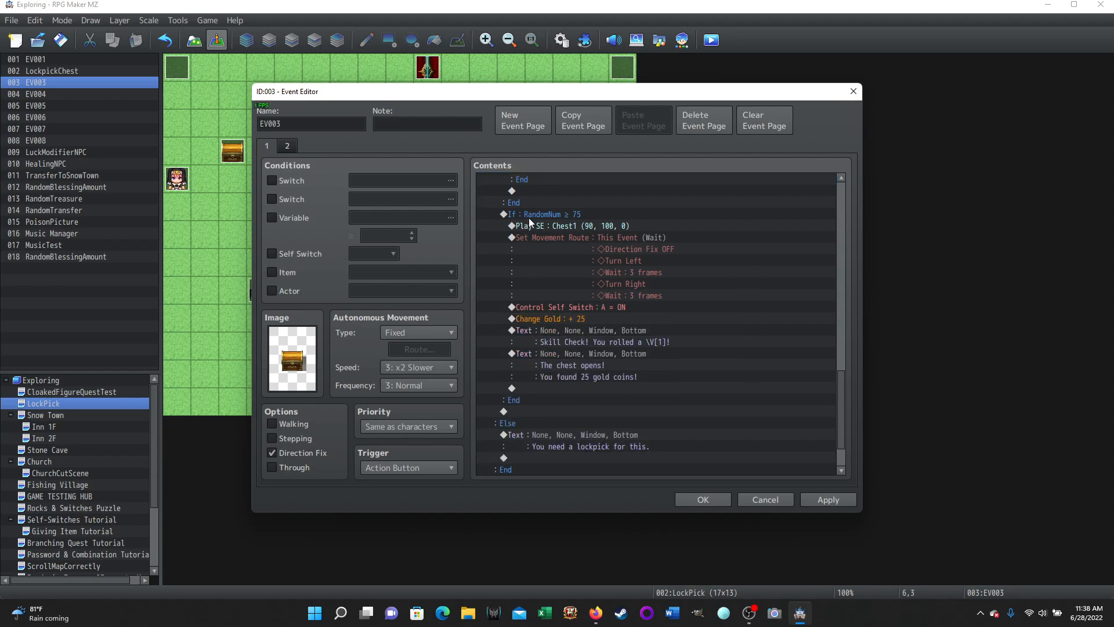
left_click(532, 214)
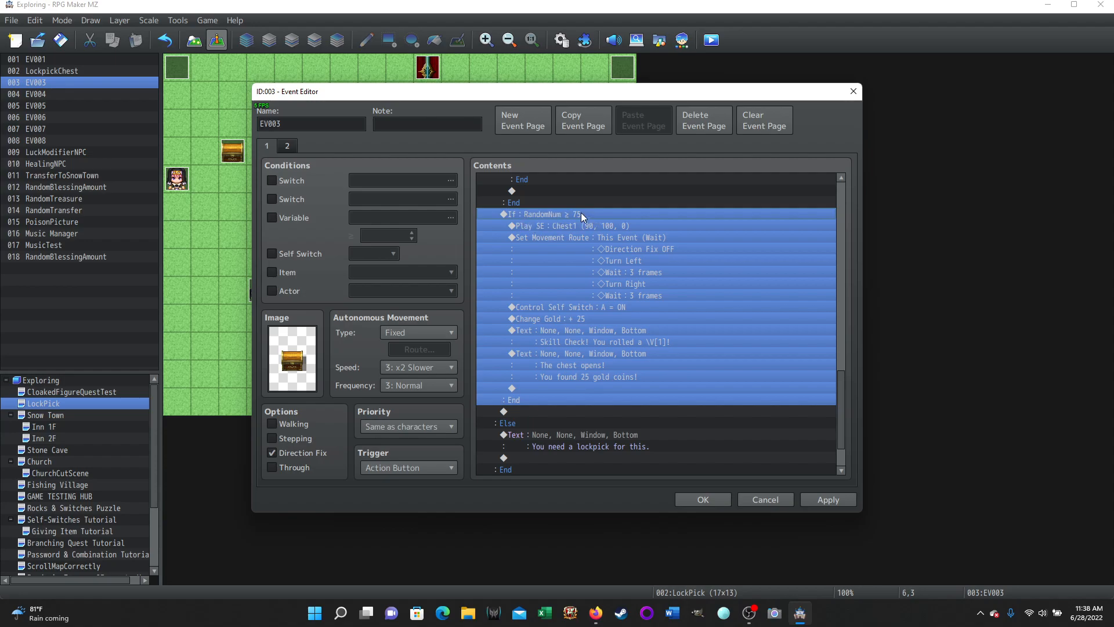
left_click(567, 225)
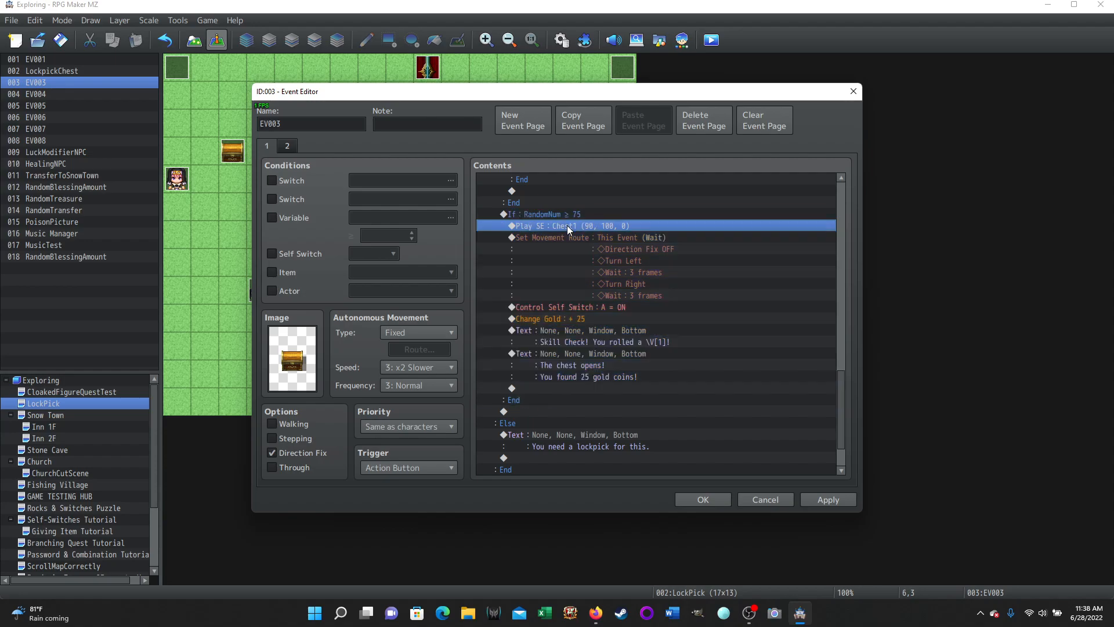
left_click(622, 234)
left_click(595, 305)
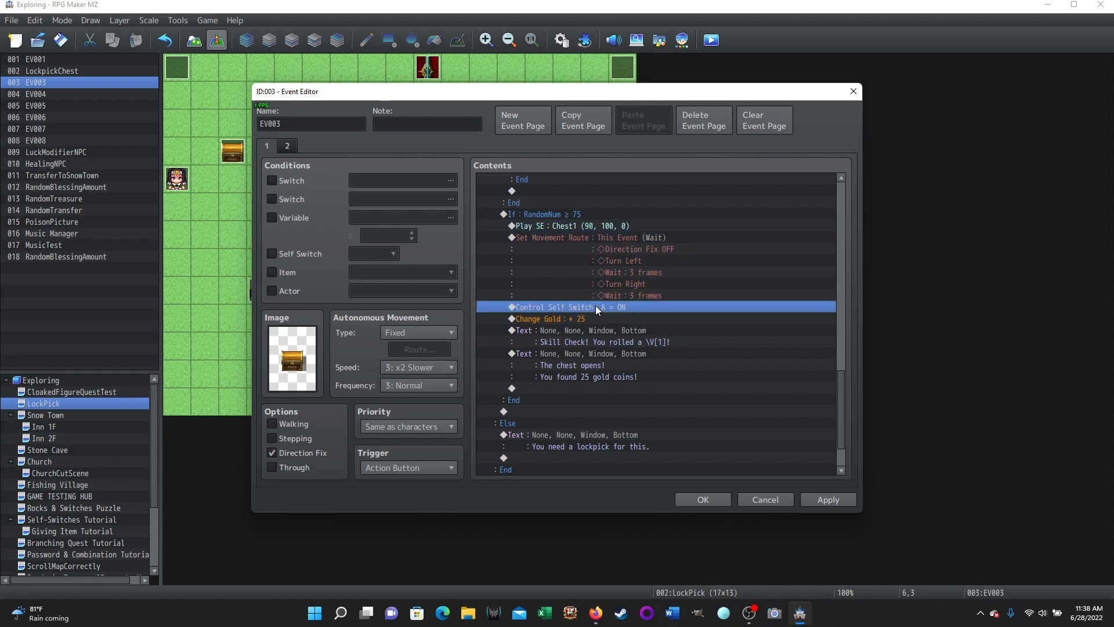
left_click(563, 320)
scroll(753, 315, "down", 1)
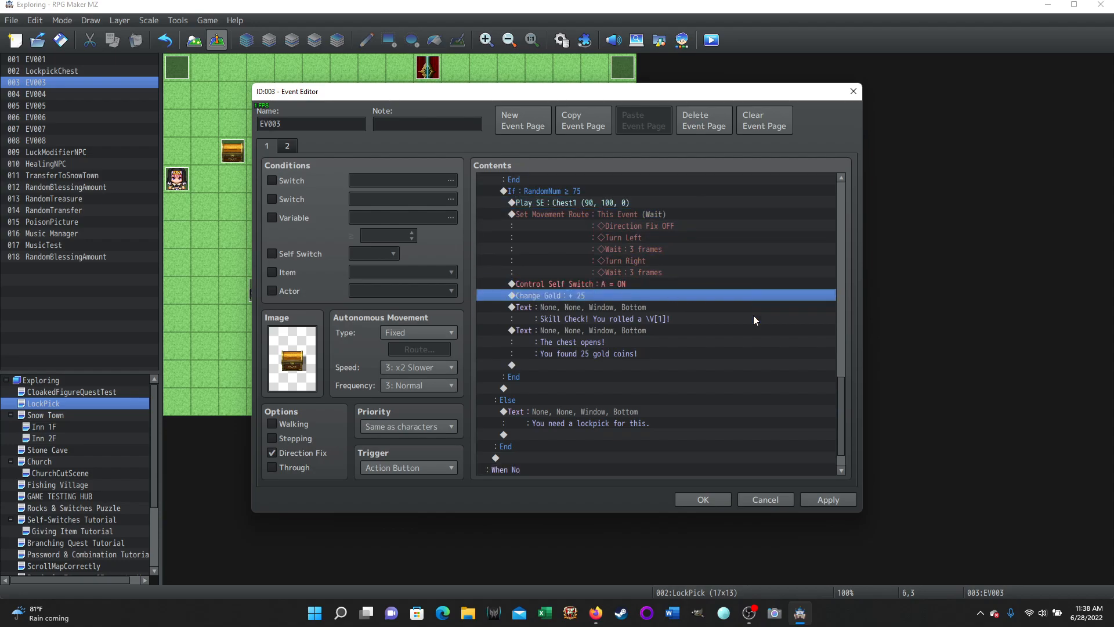
left_click(599, 297)
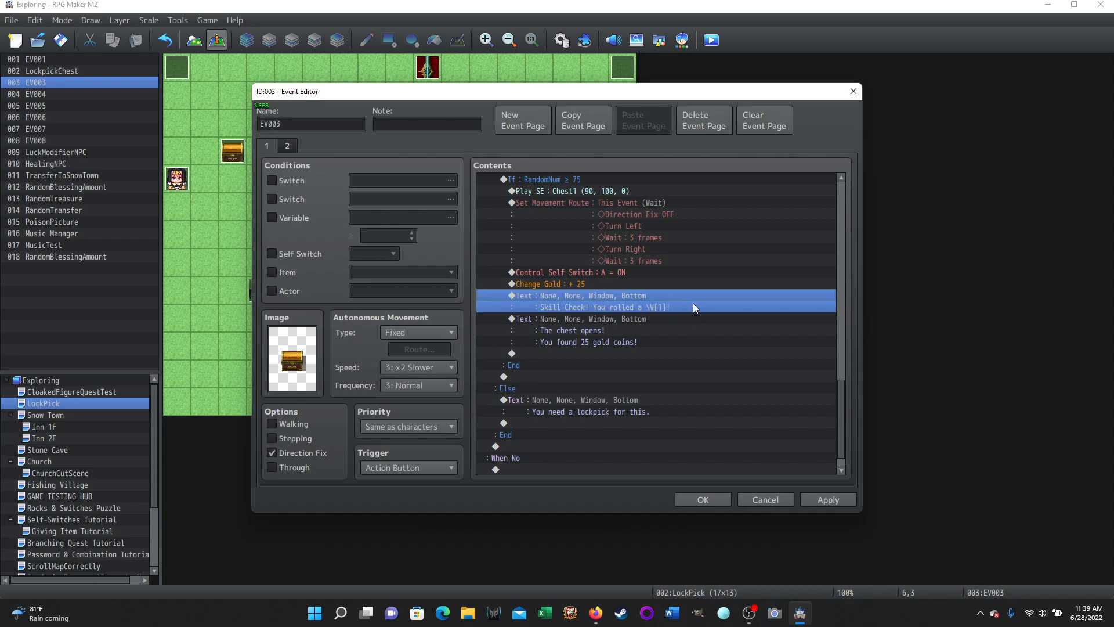
left_click(725, 341)
scroll(703, 348, "down", 1)
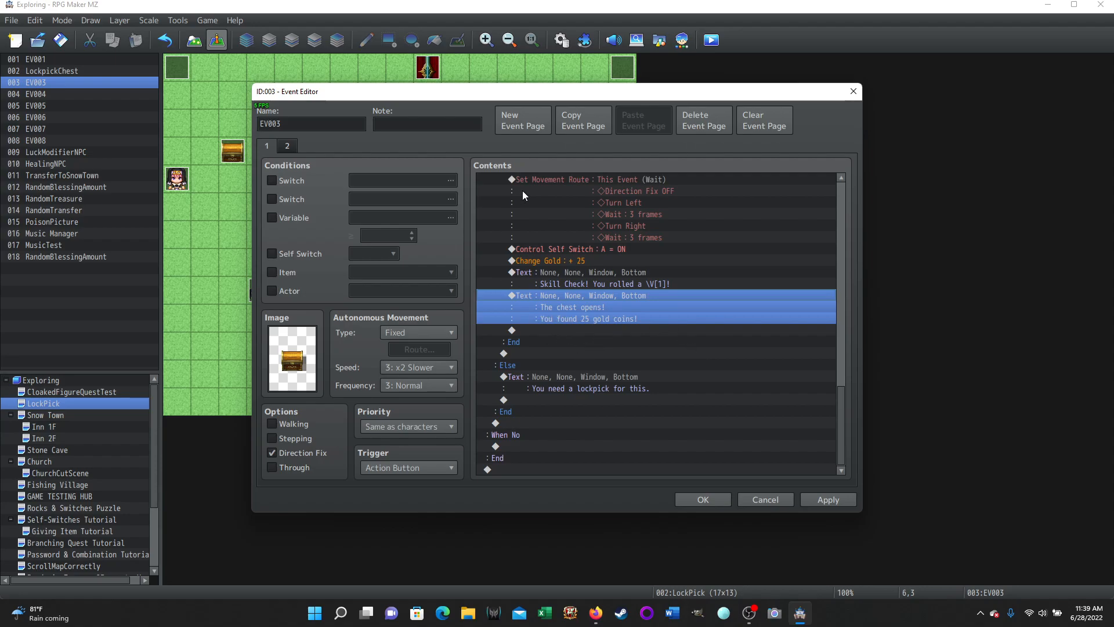
left_click(511, 367)
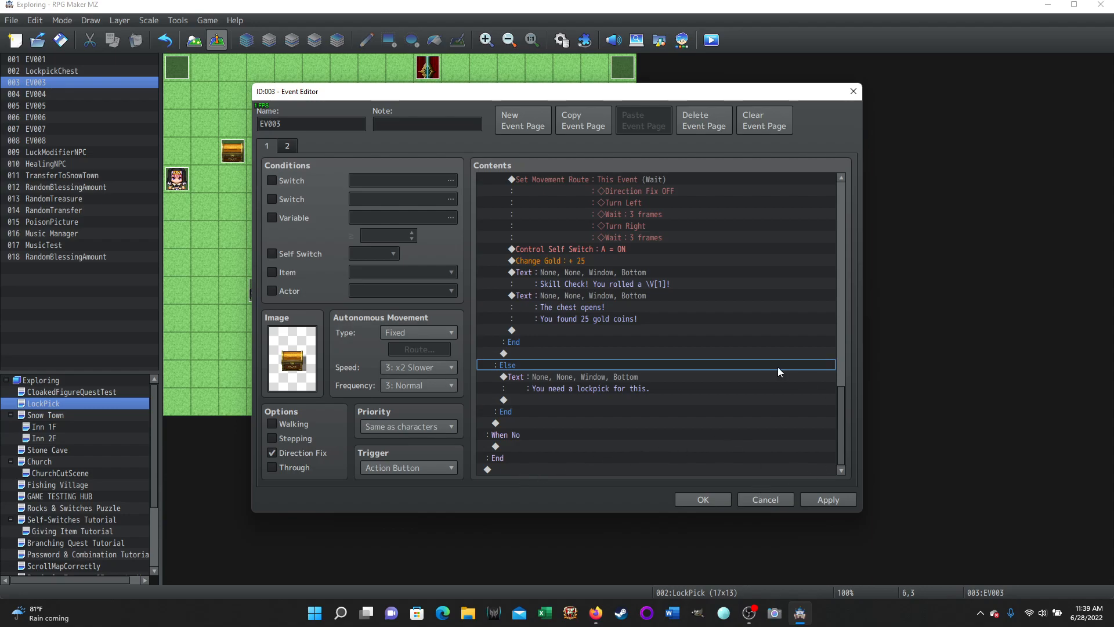
Keep and apply the changes to EV003, close its editor, and select the EV001 chest on the map.
scroll(759, 371, "up", 15)
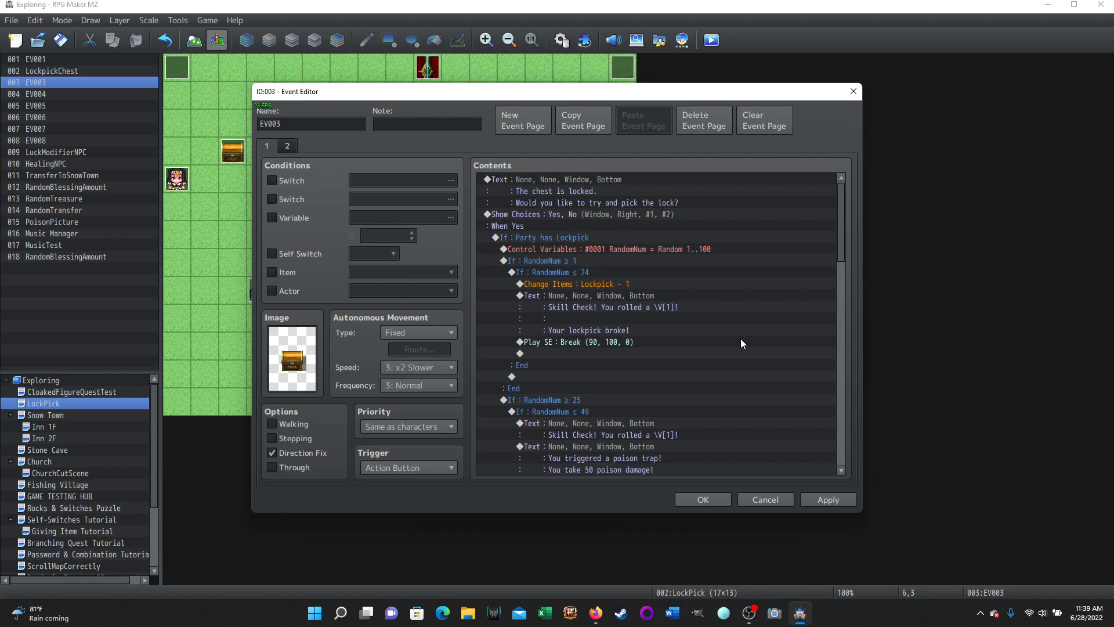
left_click(767, 501)
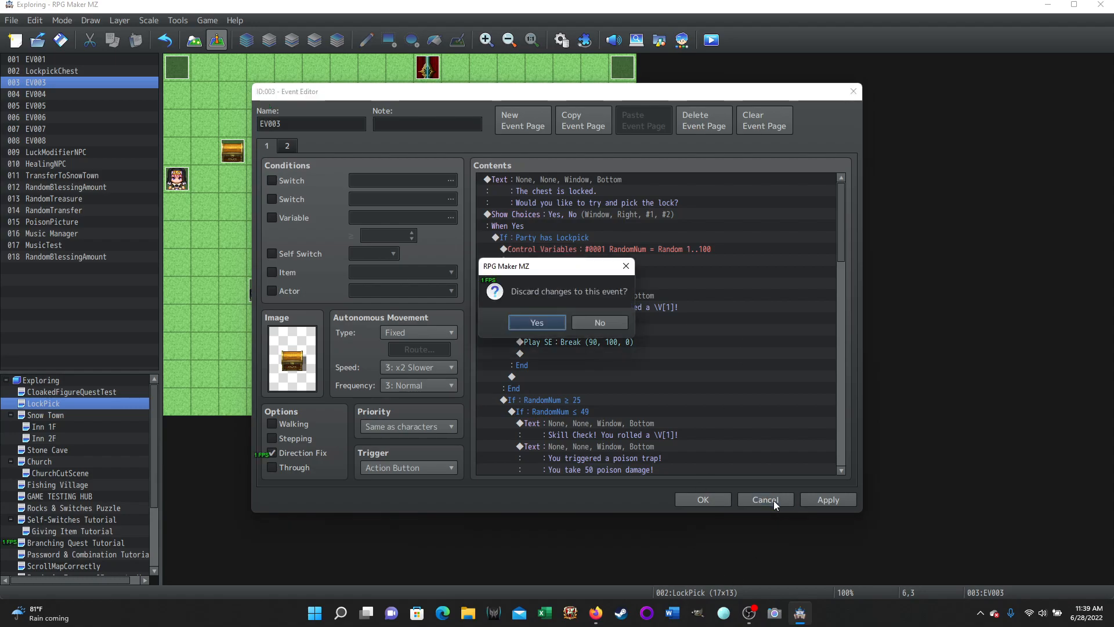
left_click(597, 323)
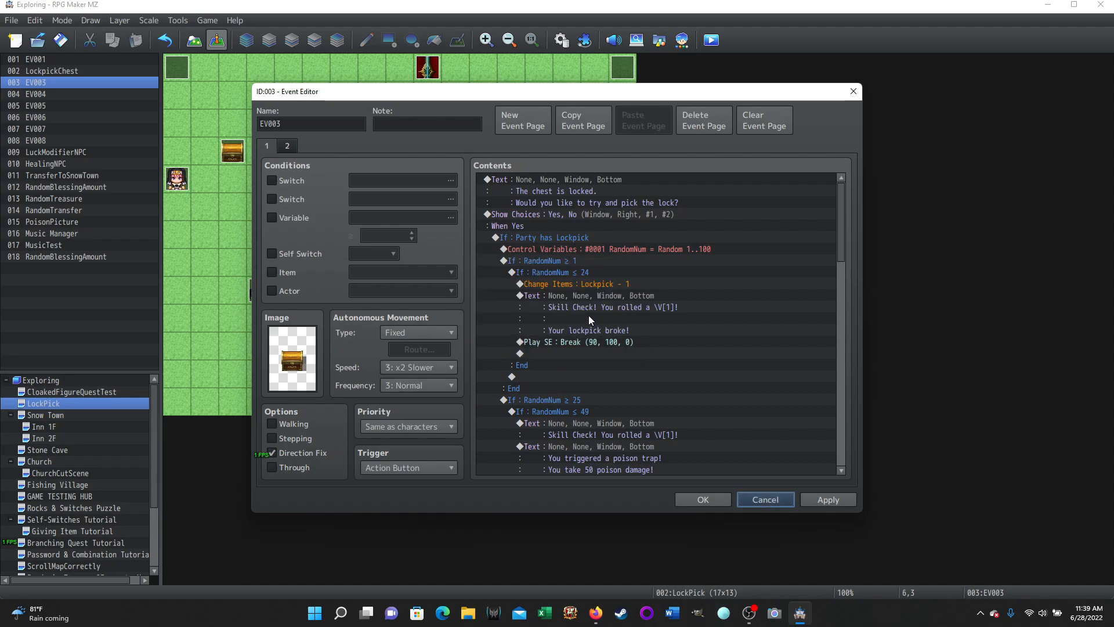
left_click(827, 499)
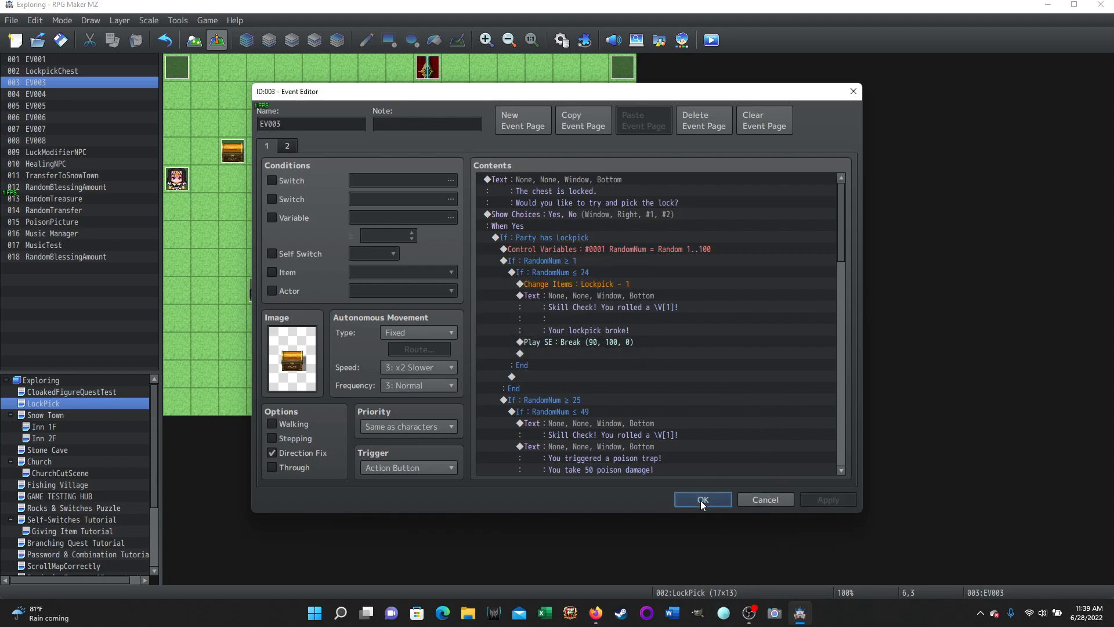
left_click(703, 499)
left_click(297, 156)
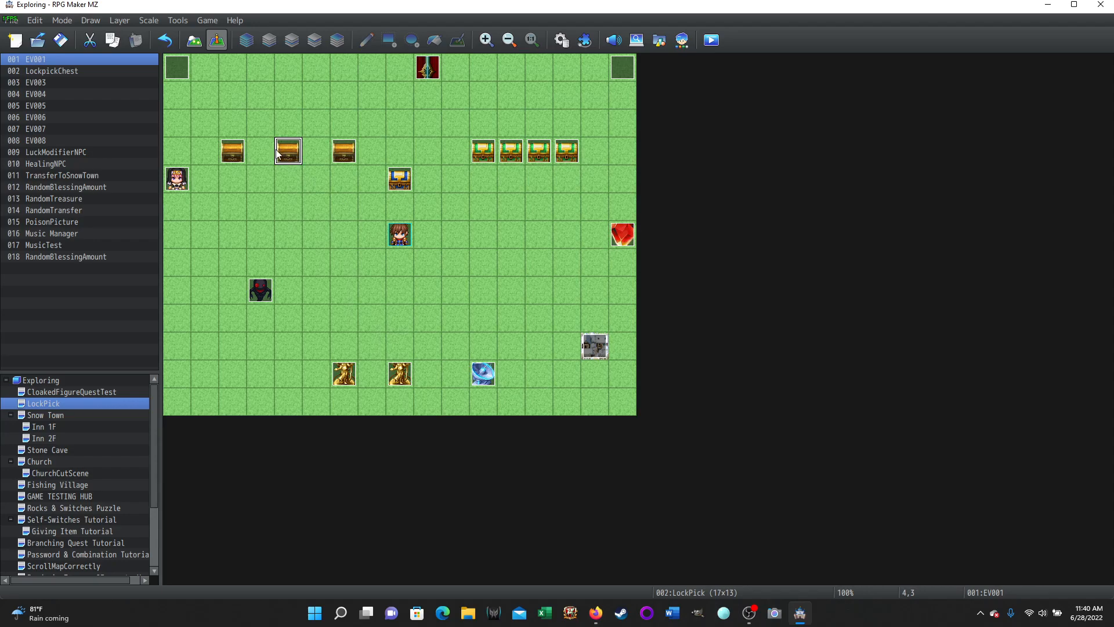
Open the EV004 chest event and examine its locked-chest message and the When No branch.
left_click(234, 152)
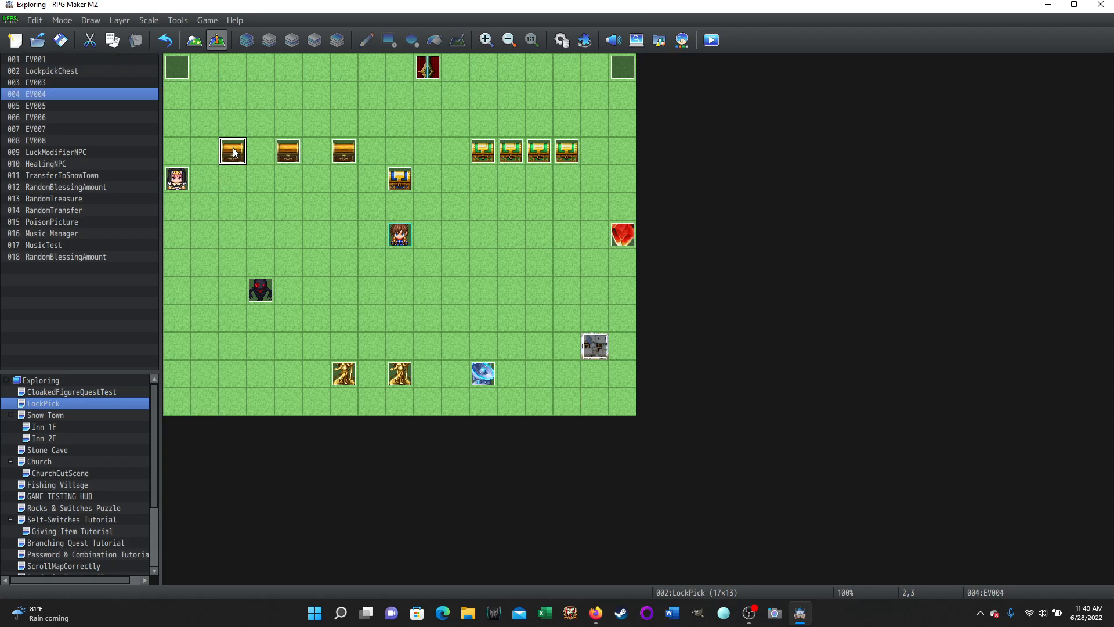
double_click(235, 152)
scroll(765, 289, "down", 5)
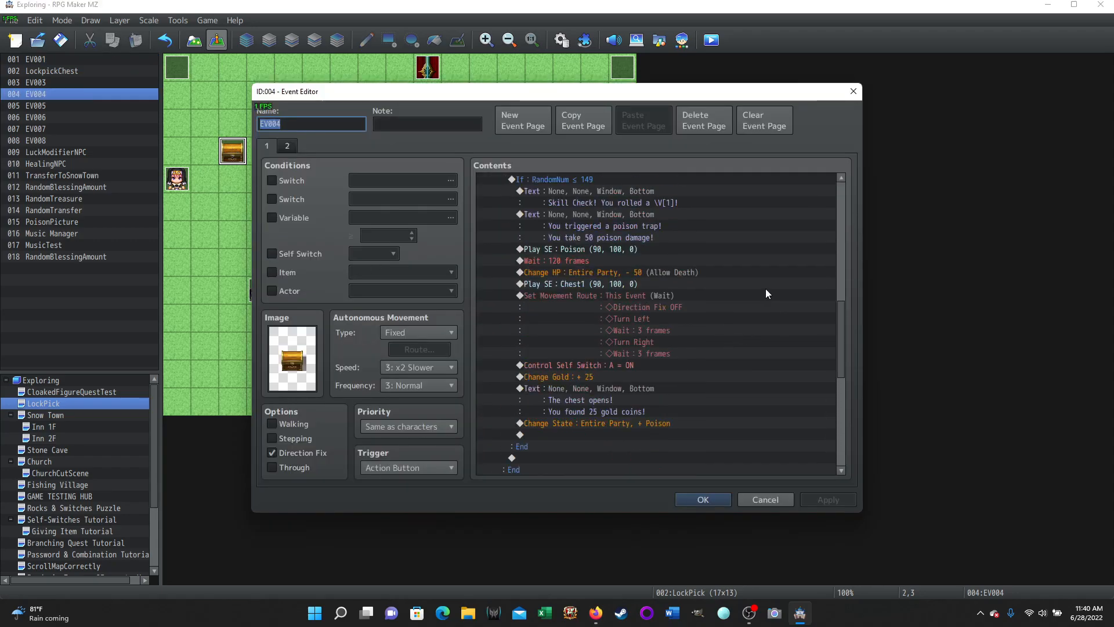
scroll(765, 289, "up", 5)
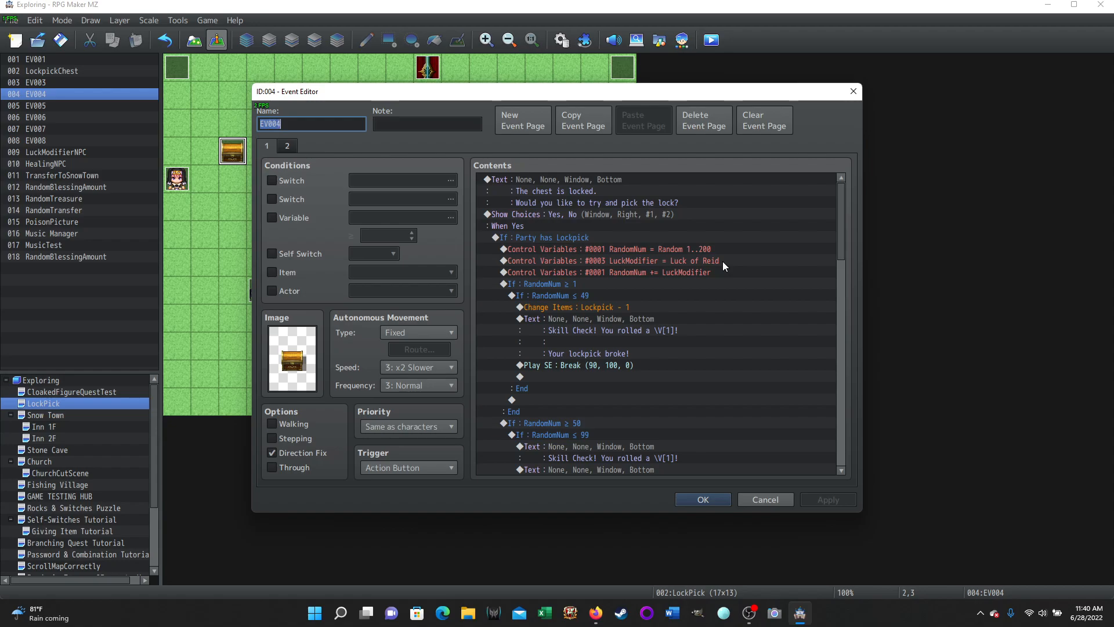
left_click(555, 180)
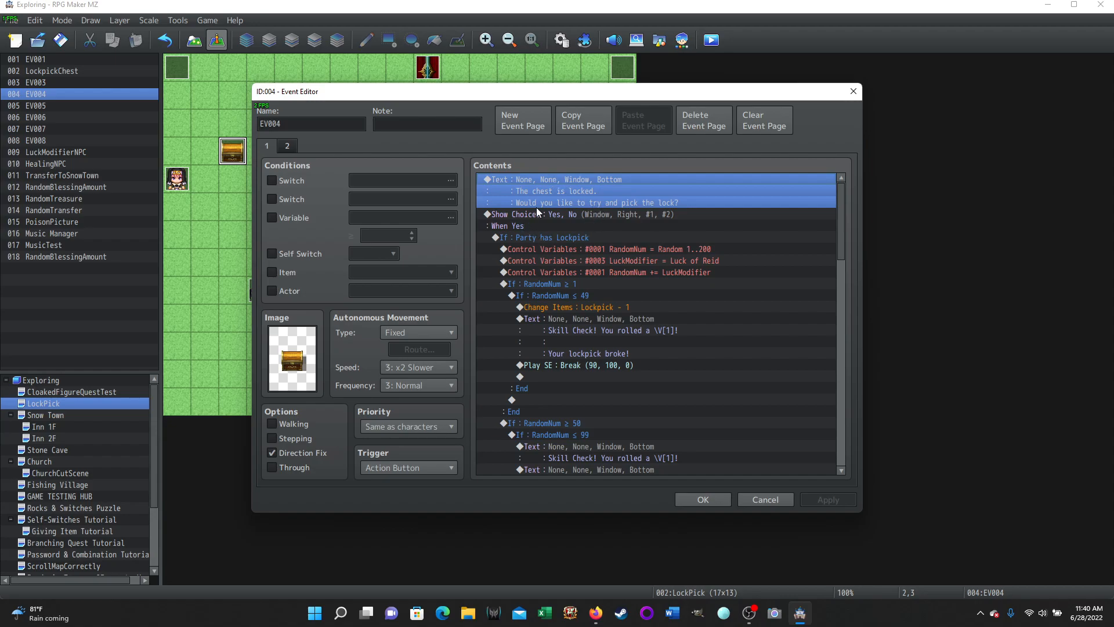
scroll(582, 269, "down", 10)
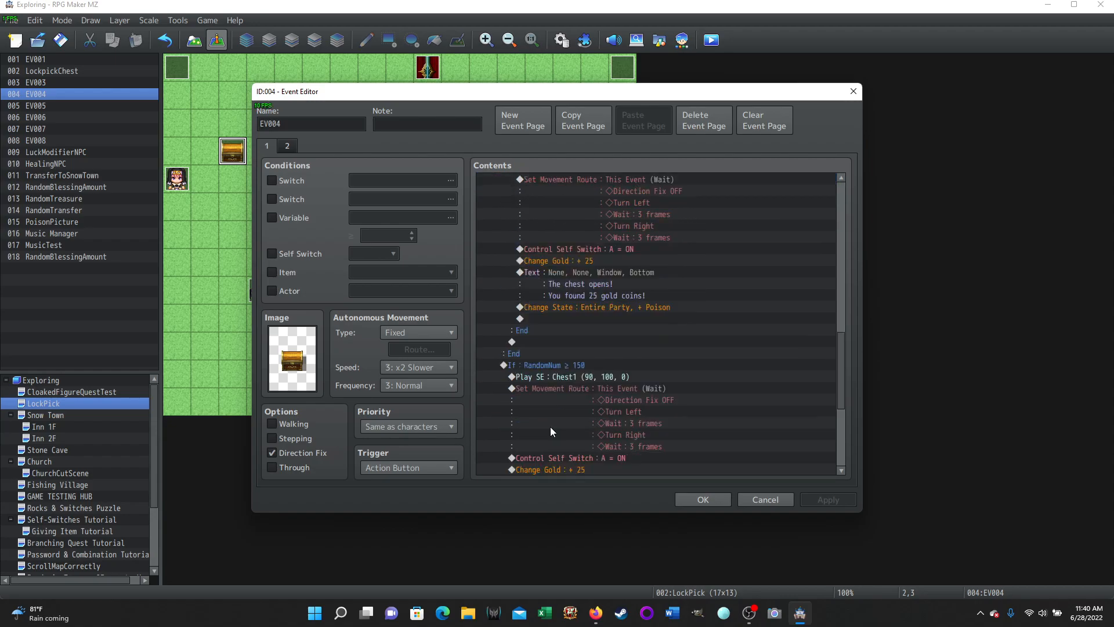
left_click(510, 435)
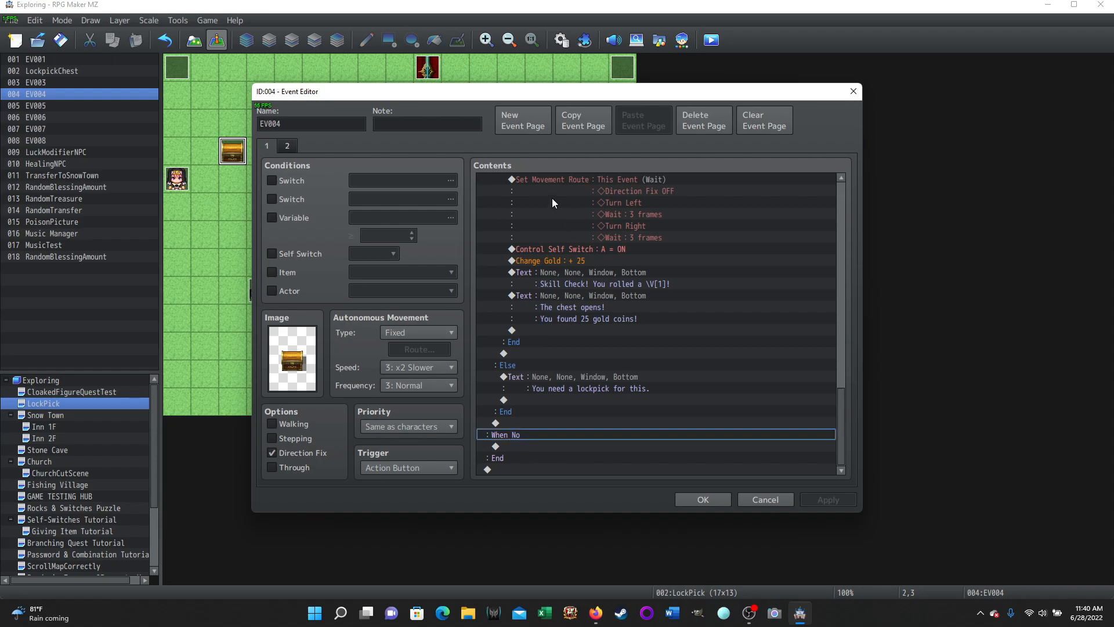
left_click_drag(845, 415, 844, 173)
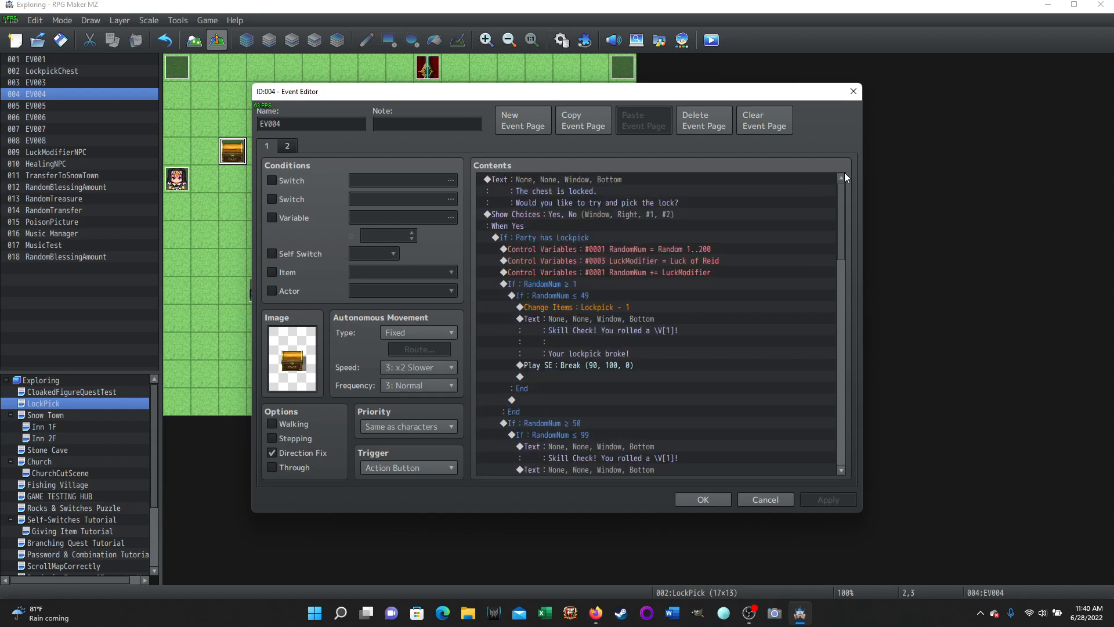
Examine EV004's Yes/No choices, the Party has Lockpick condition, and its Else branch for a missing lockpick.
left_click(528, 217)
left_click(515, 229)
left_click(537, 239)
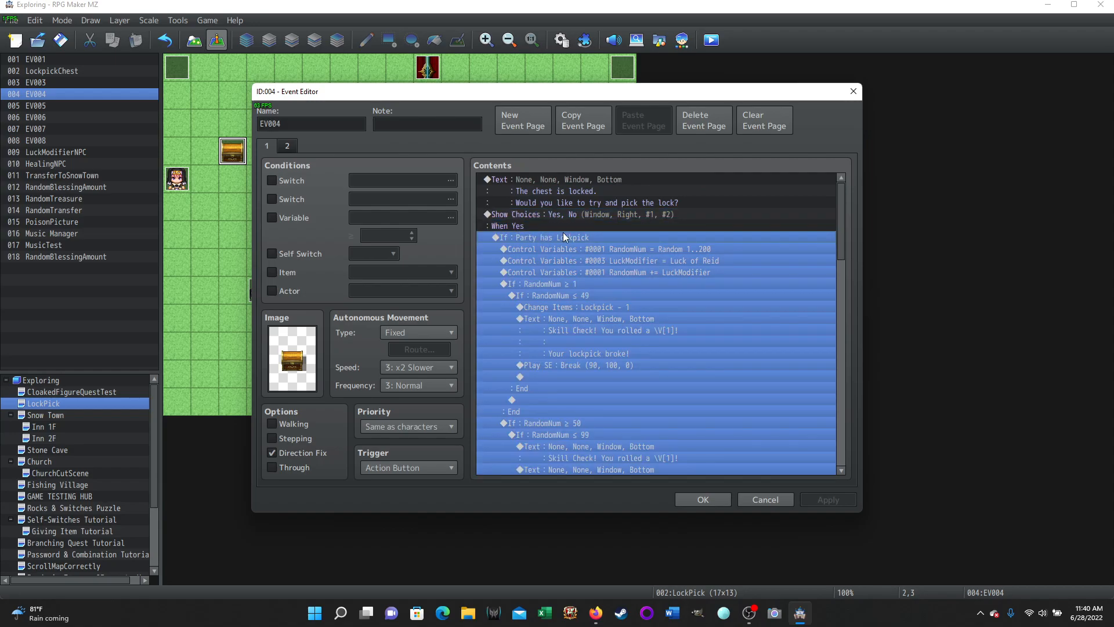
left_click_drag(842, 232, 842, 453)
left_click(513, 366)
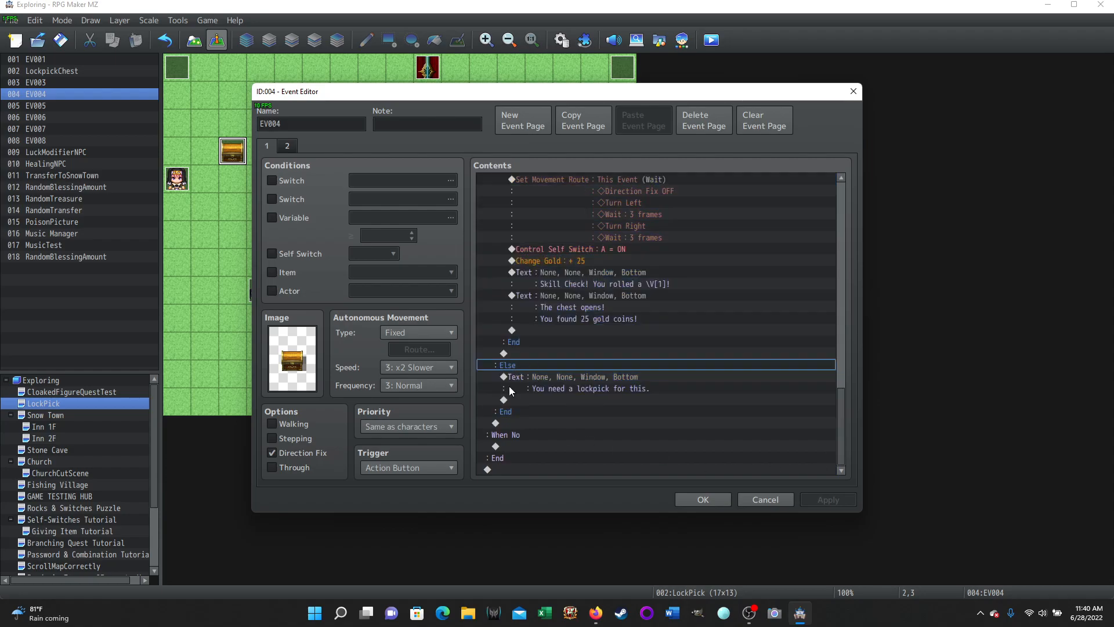
left_click_drag(843, 424, 876, 203)
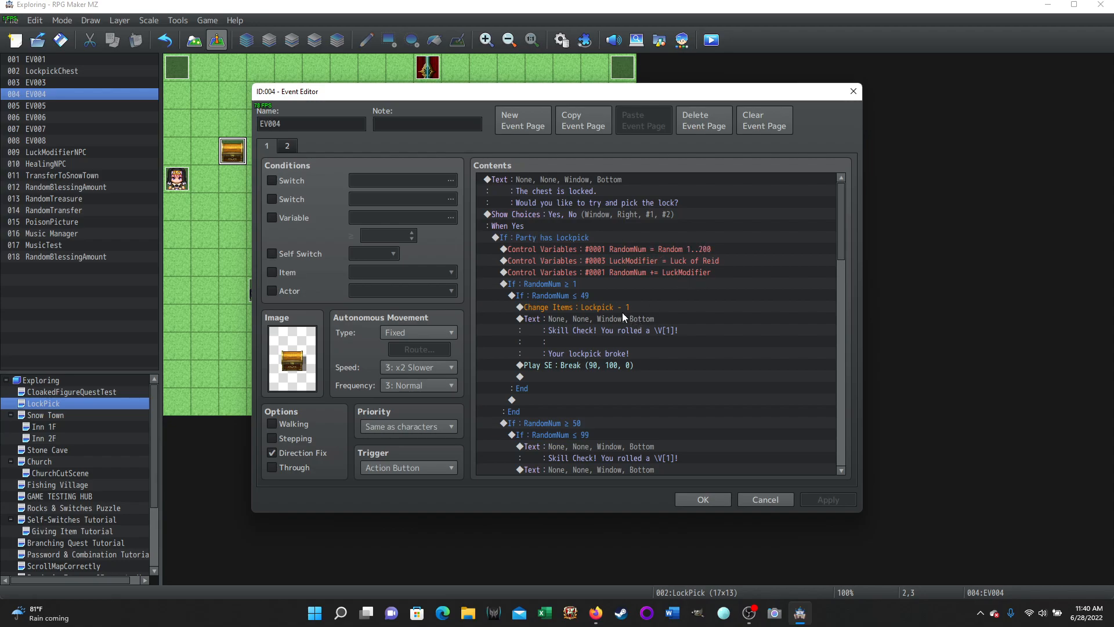
Examine the three Control Variables commands, including the game data parameter options behind LuckModifier, leaving them unchanged.
left_click(723, 249)
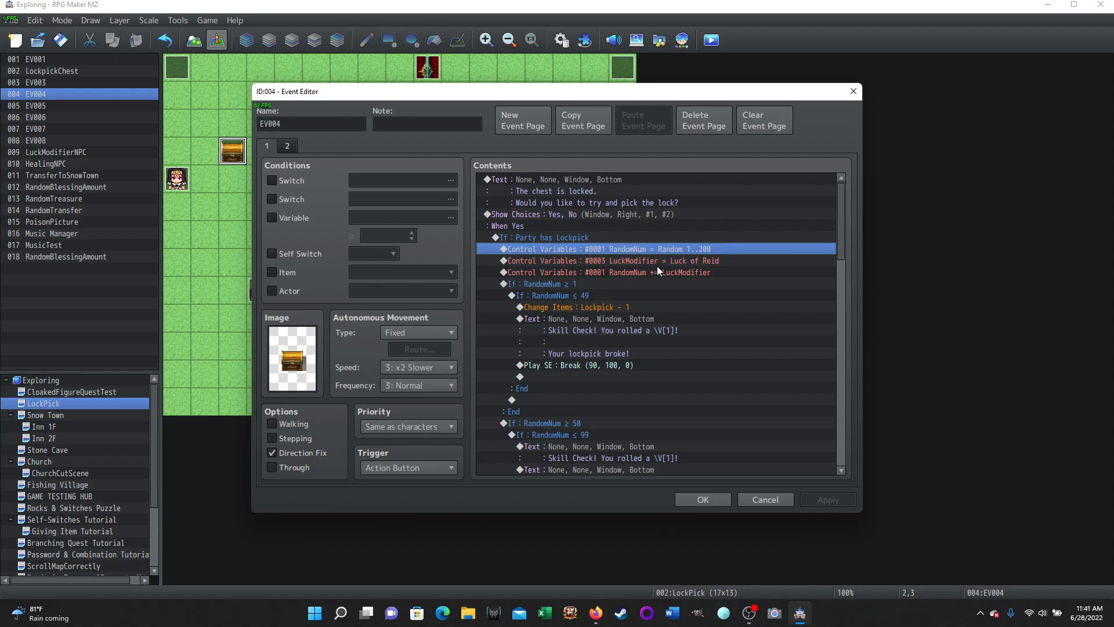
left_click(644, 261)
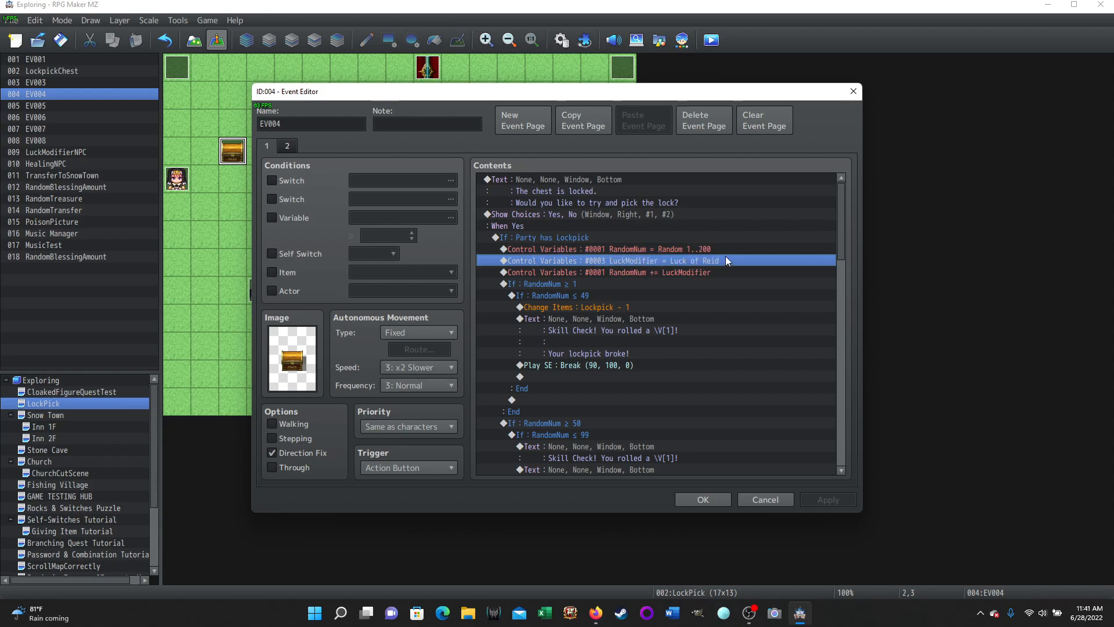
right_click(574, 259)
left_click(597, 281)
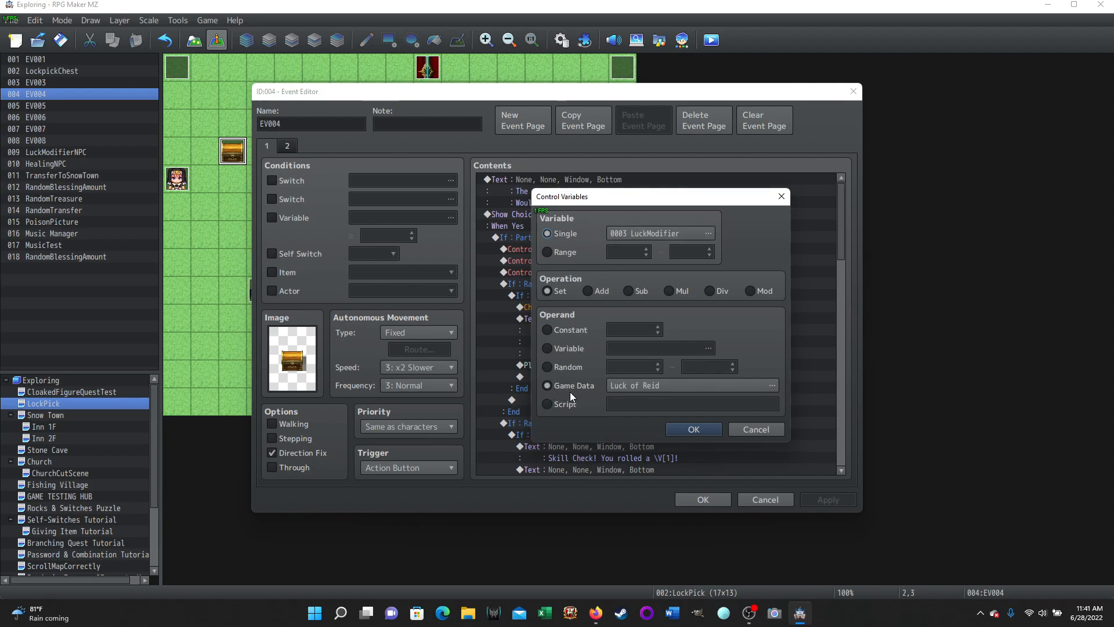
left_click(773, 385)
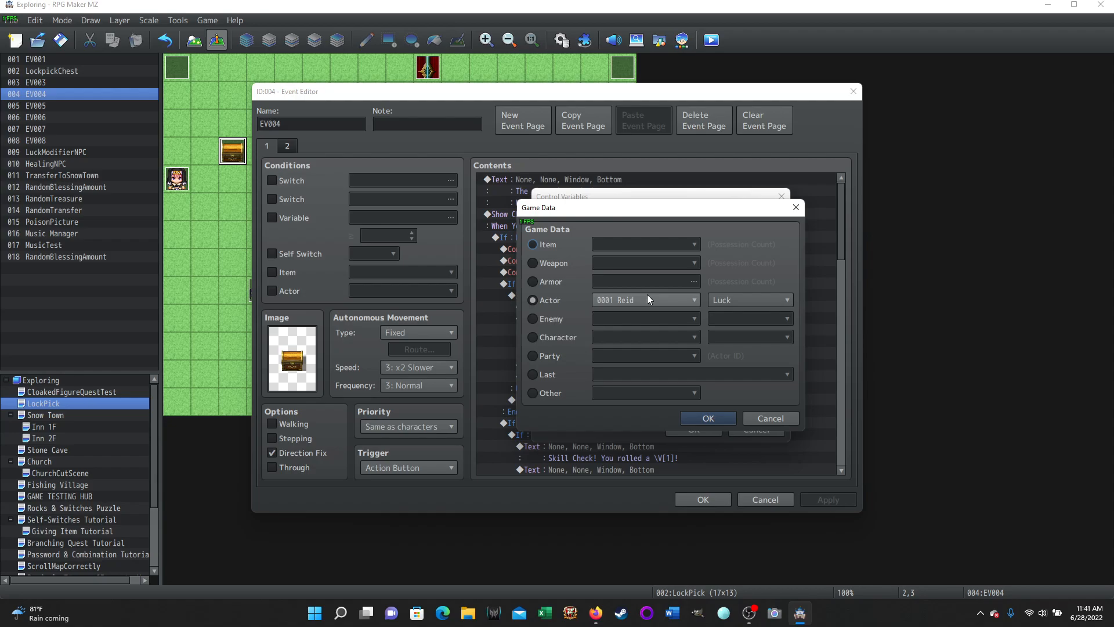
left_click(787, 300)
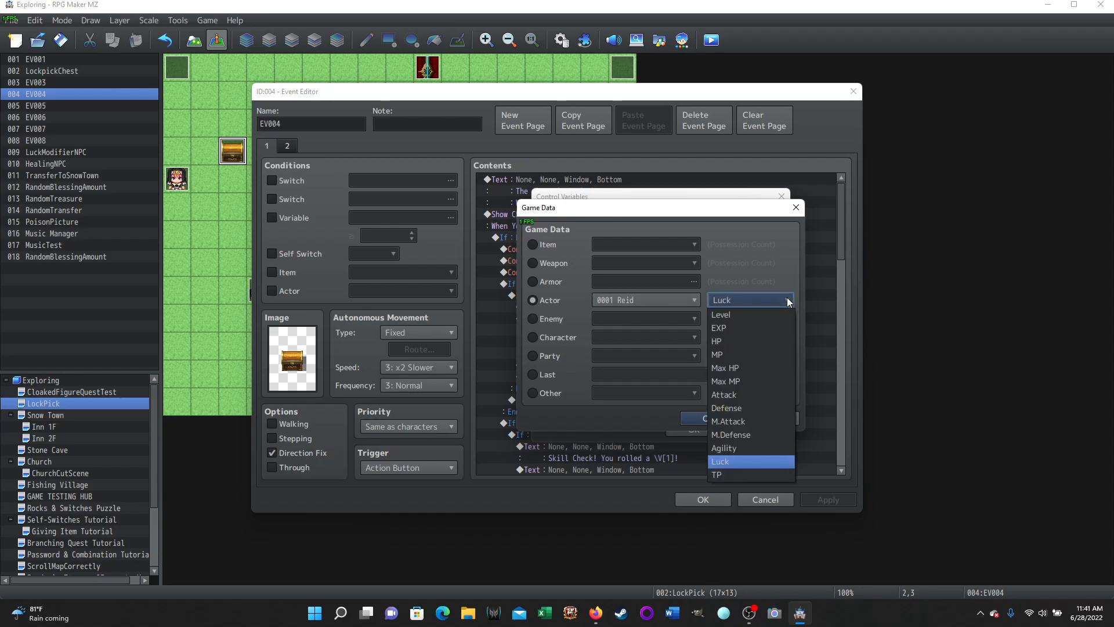
left_click(788, 216)
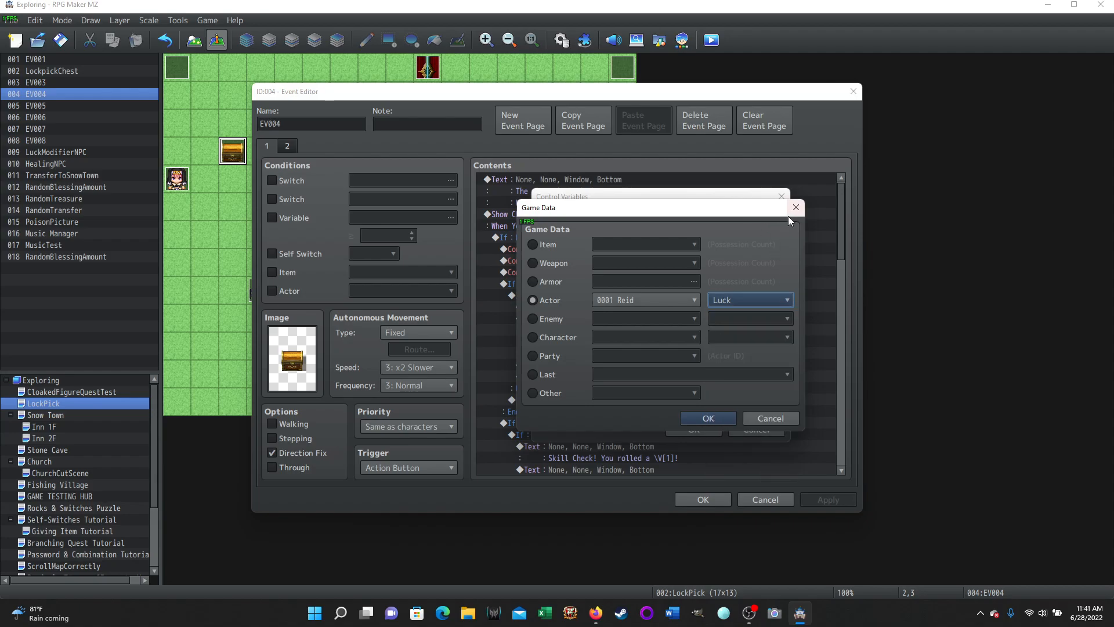
left_click(796, 208)
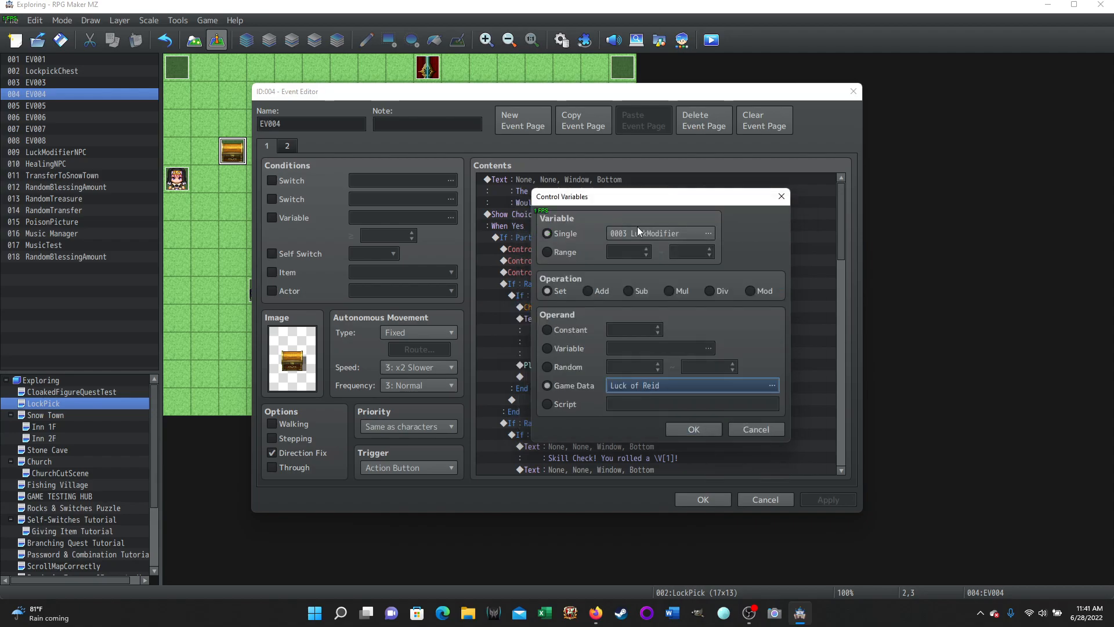
left_click(754, 429)
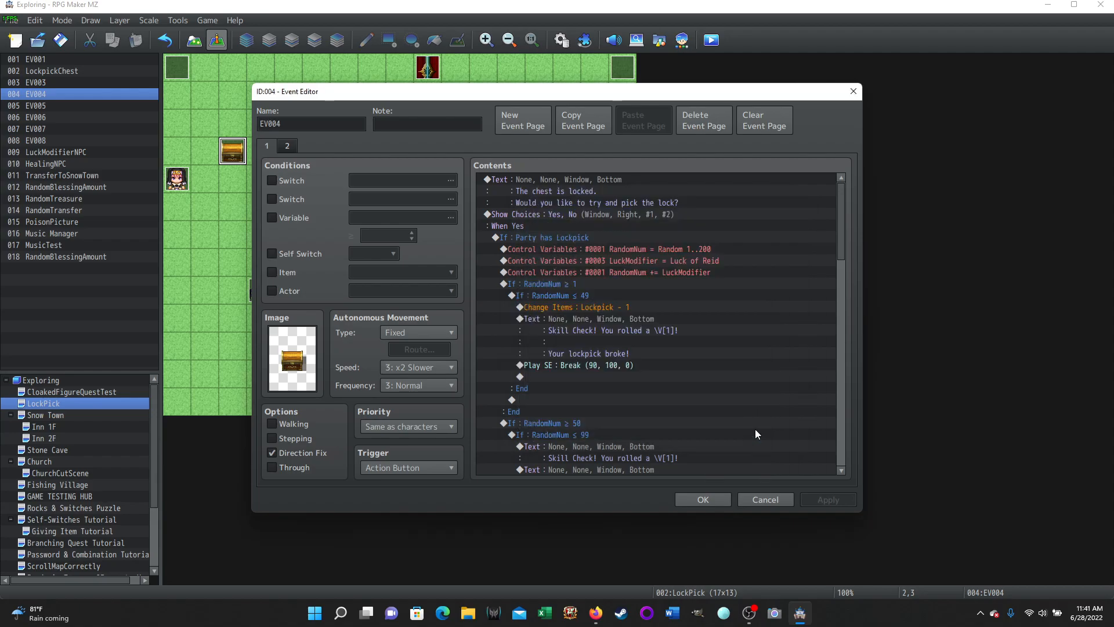
left_click(617, 273)
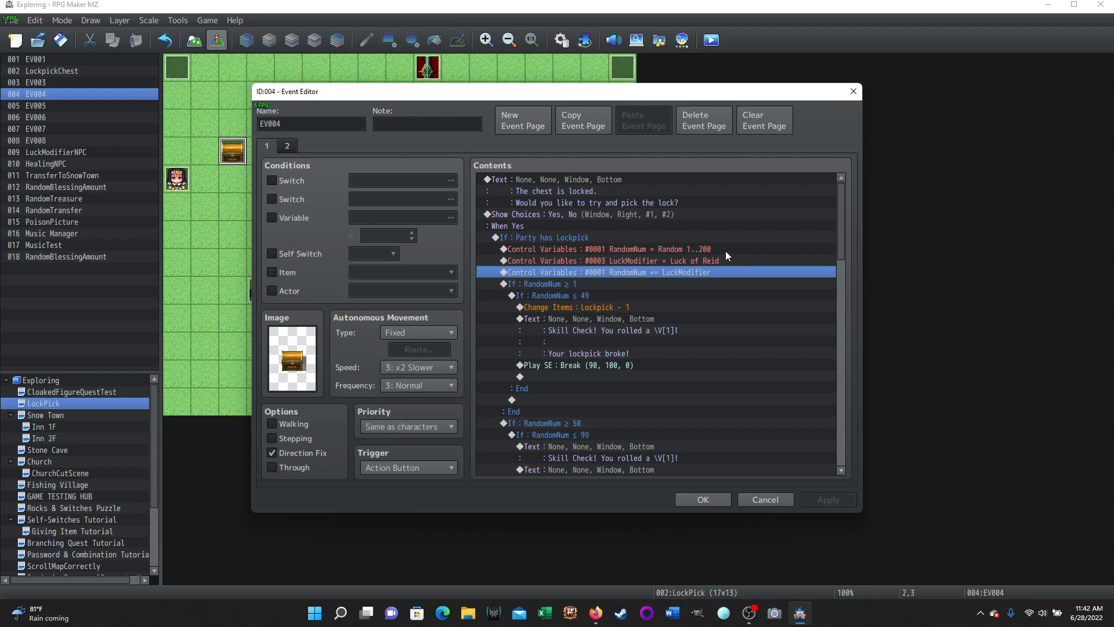
Examine the RandomNum 1 to 49 branch, including its lockpick removal, broken-lockpick message, and Break sound effect.
scroll(744, 329, "down", 2)
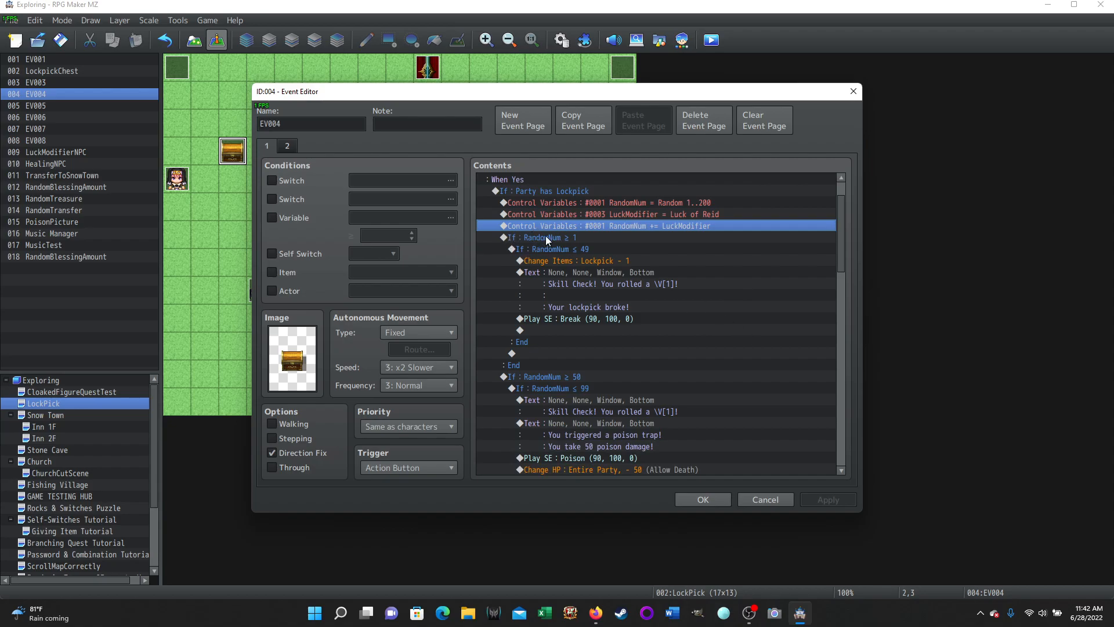
left_click(542, 238)
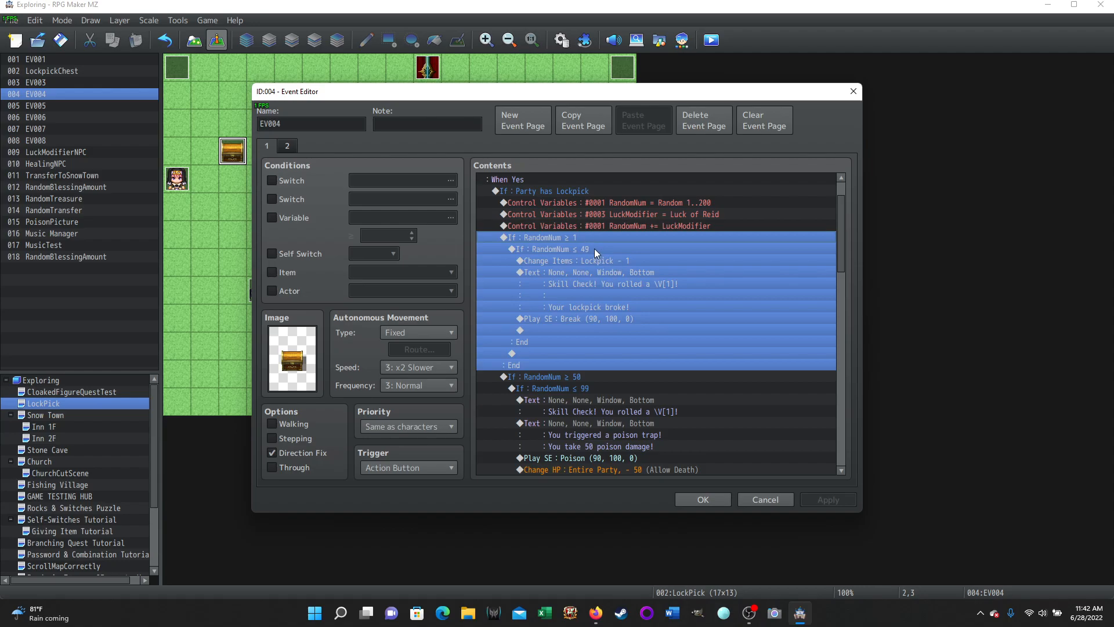
left_click(607, 261)
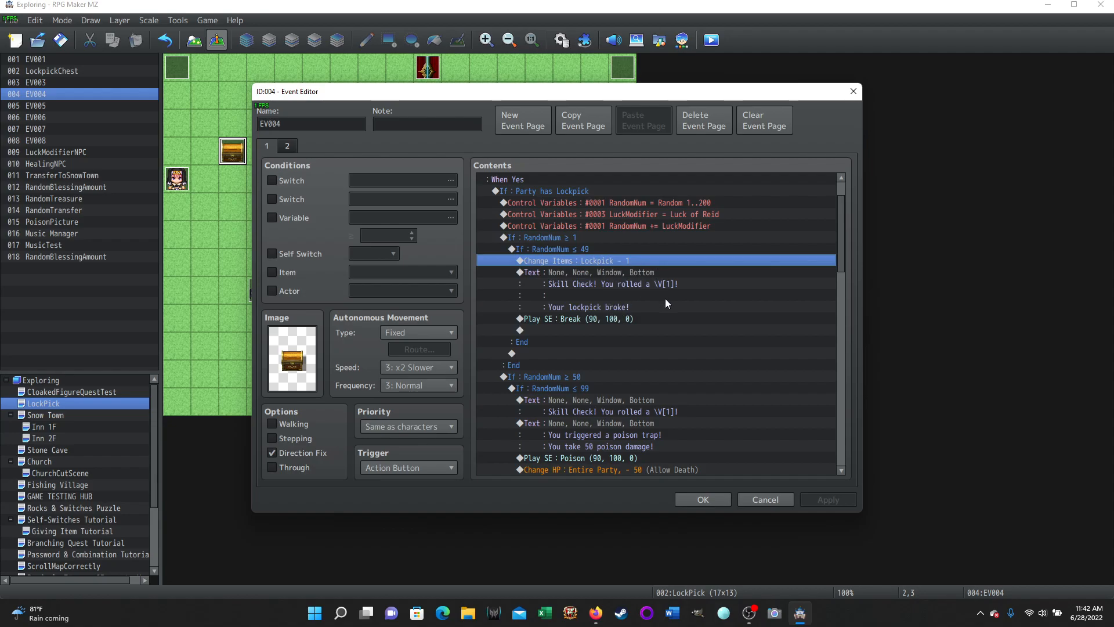
left_click(581, 317)
scroll(763, 349, "down", 3)
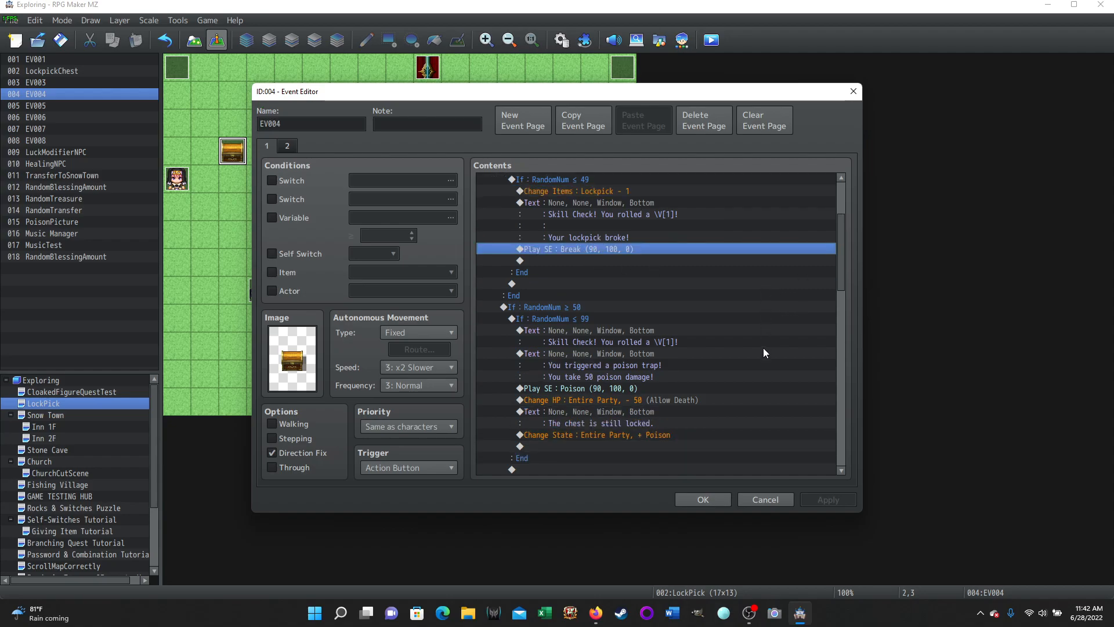
scroll(764, 347, "up", 2)
scroll(764, 347, "up", 2)
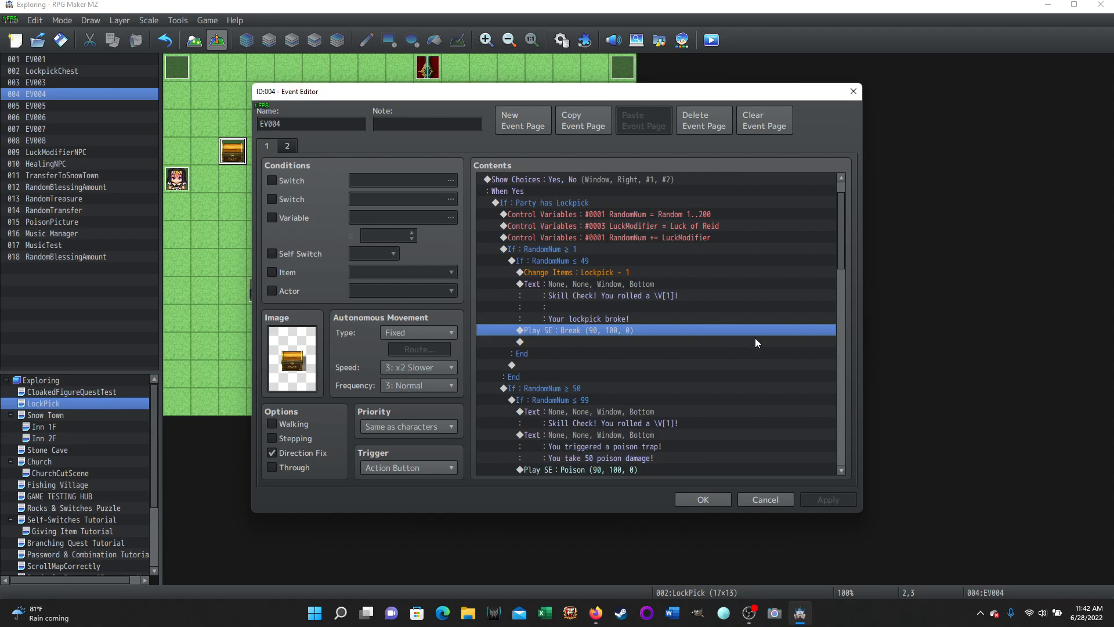
scroll(754, 338, "down", 3)
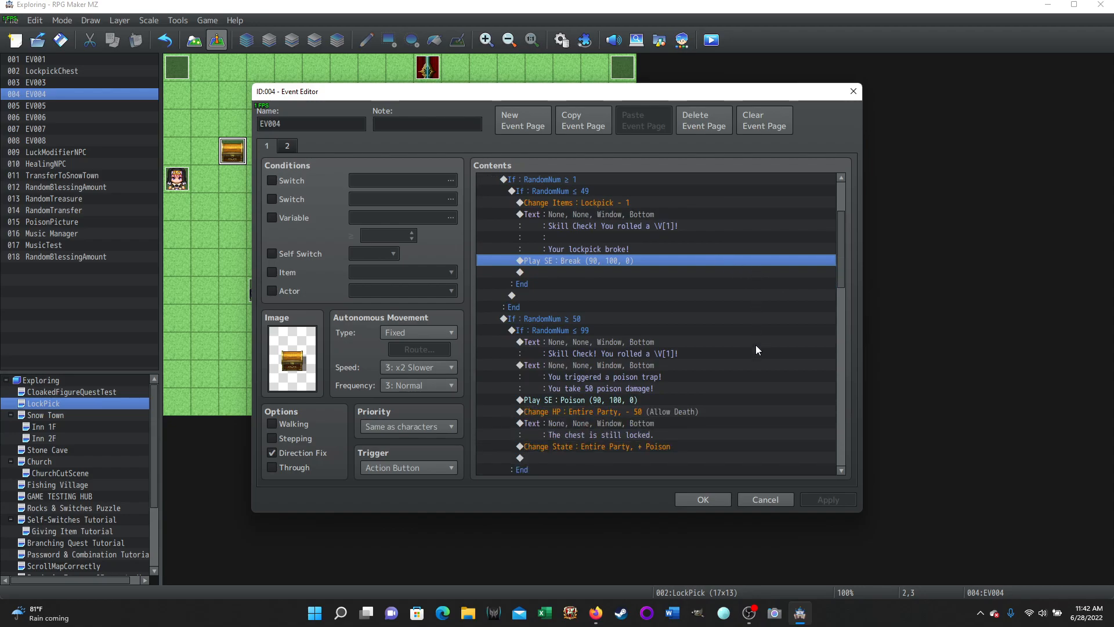
scroll(756, 347, "down", 4)
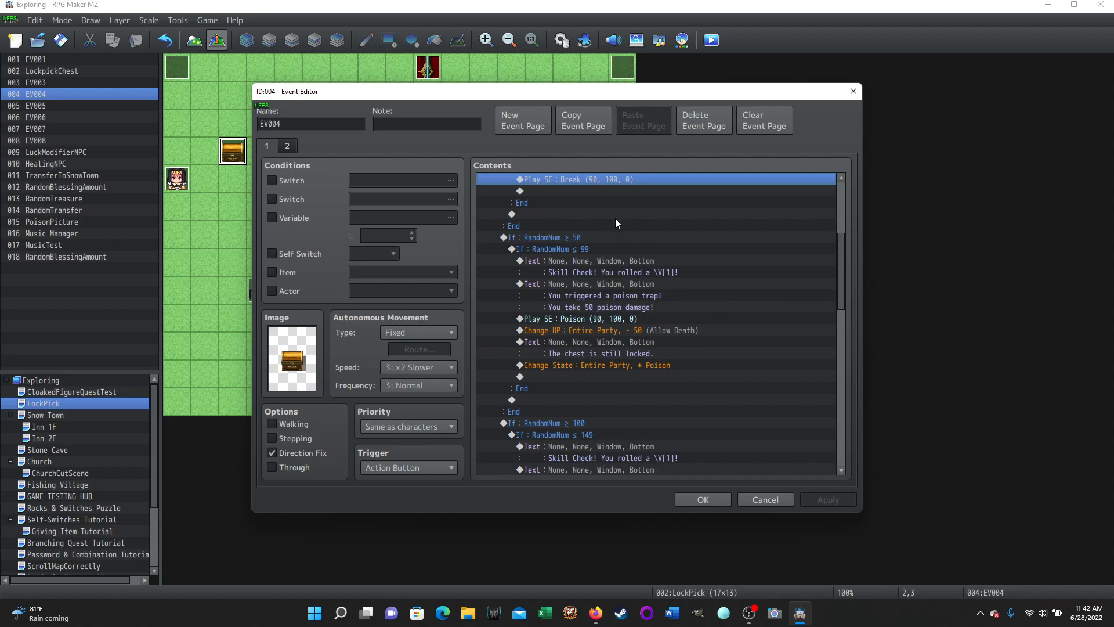
Examine the RandomNum 50 to 99 branch's messages, Poison sound effect, HP loss, and Poison state command.
left_click(578, 240)
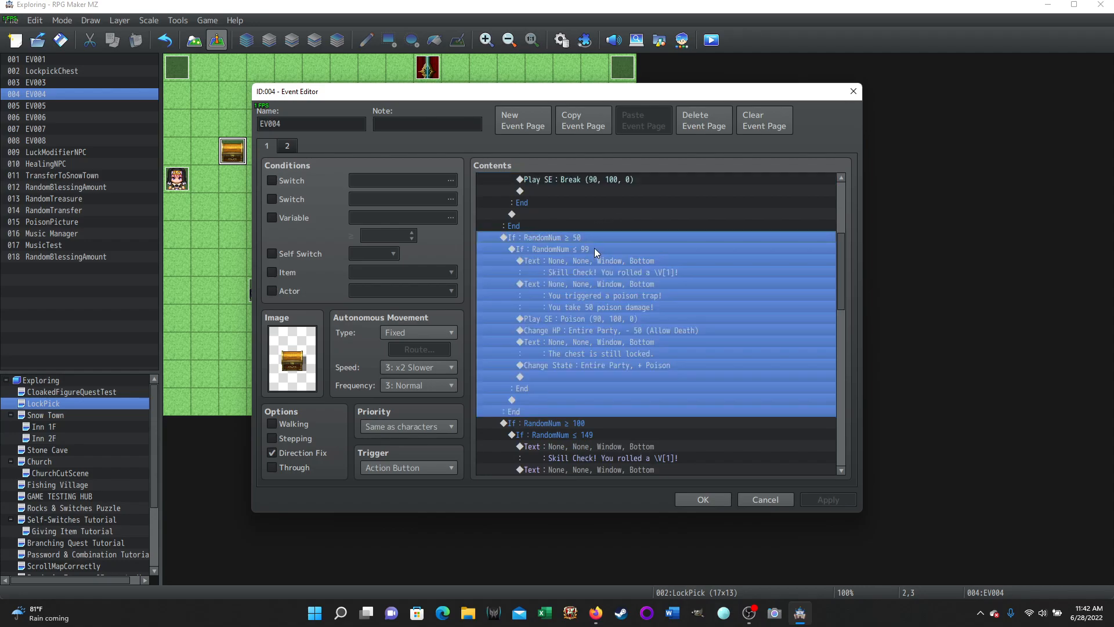
left_click(598, 260)
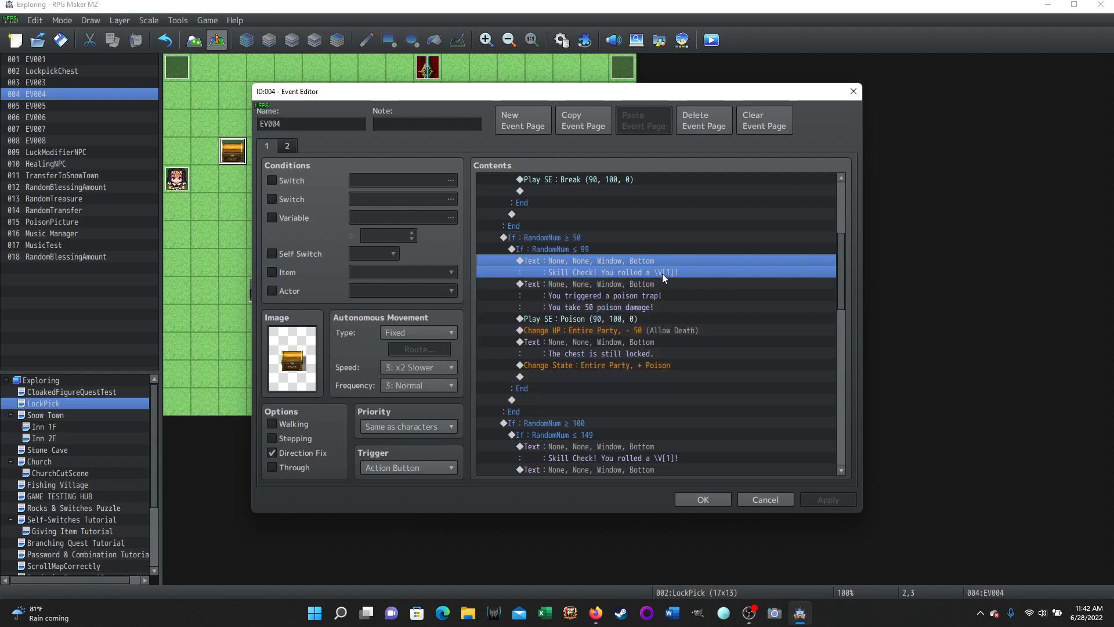
left_click(604, 287)
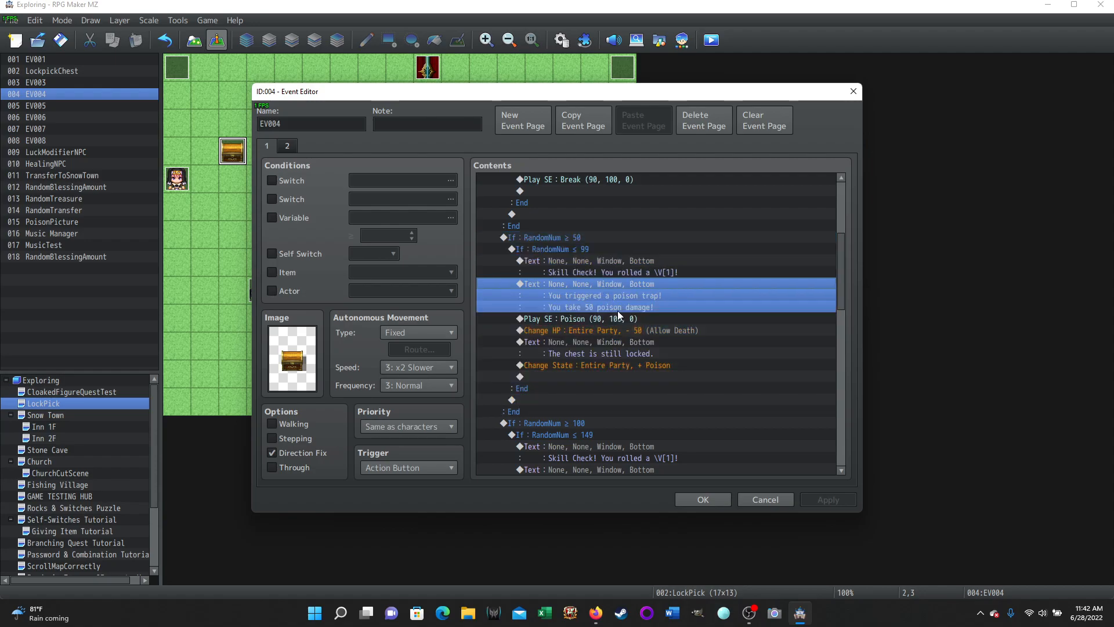
left_click(588, 318)
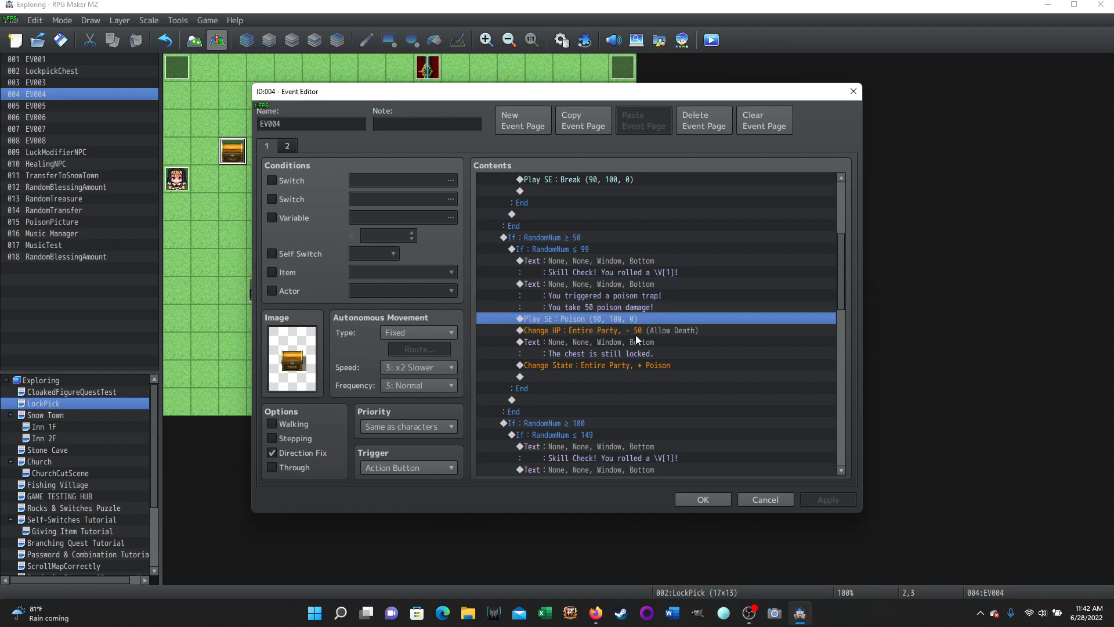
key("Down")
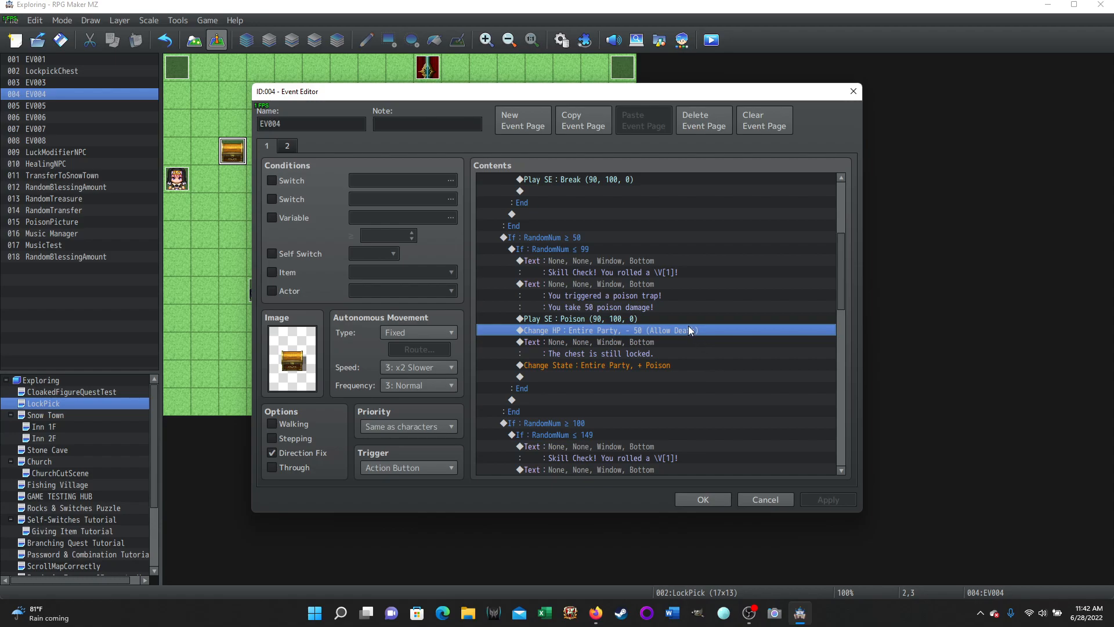
scroll(793, 364, "down", 1)
left_click(604, 308)
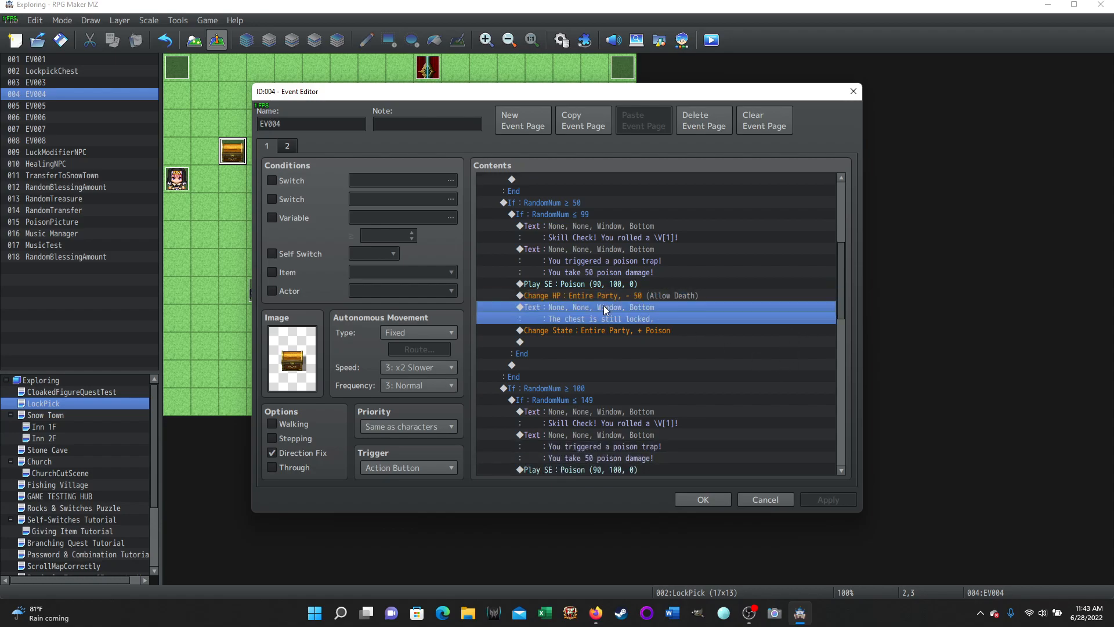
left_click(581, 330)
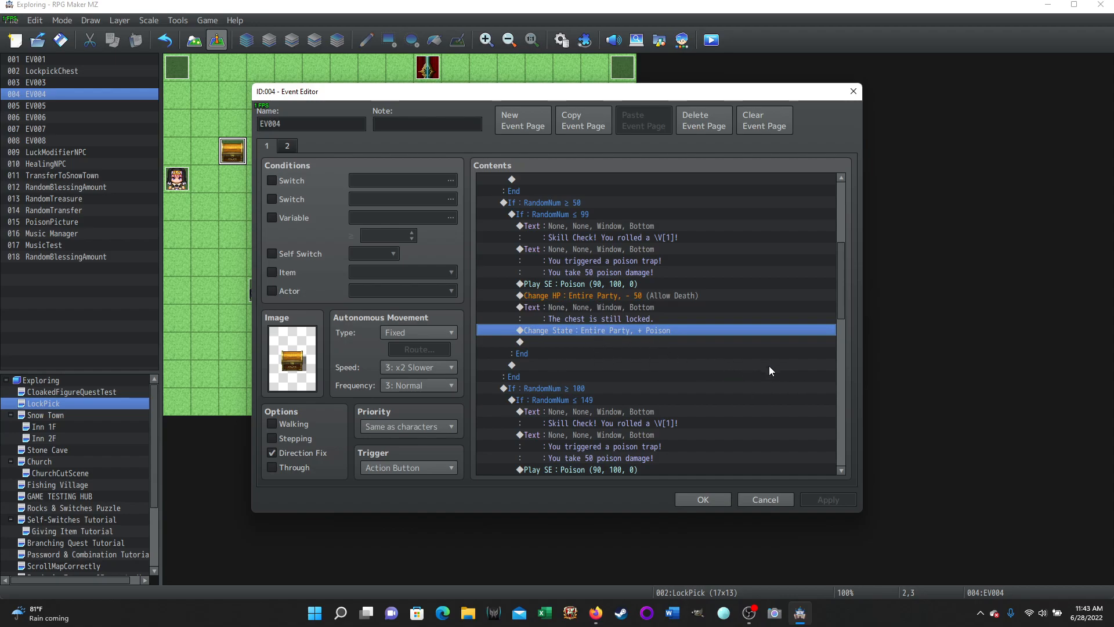
Review EV004's three Control Variables commands for the luck-modified roll, along with the RandomNum 1 to 49 and 50 to 99 branches.
scroll(749, 369, "up", 5)
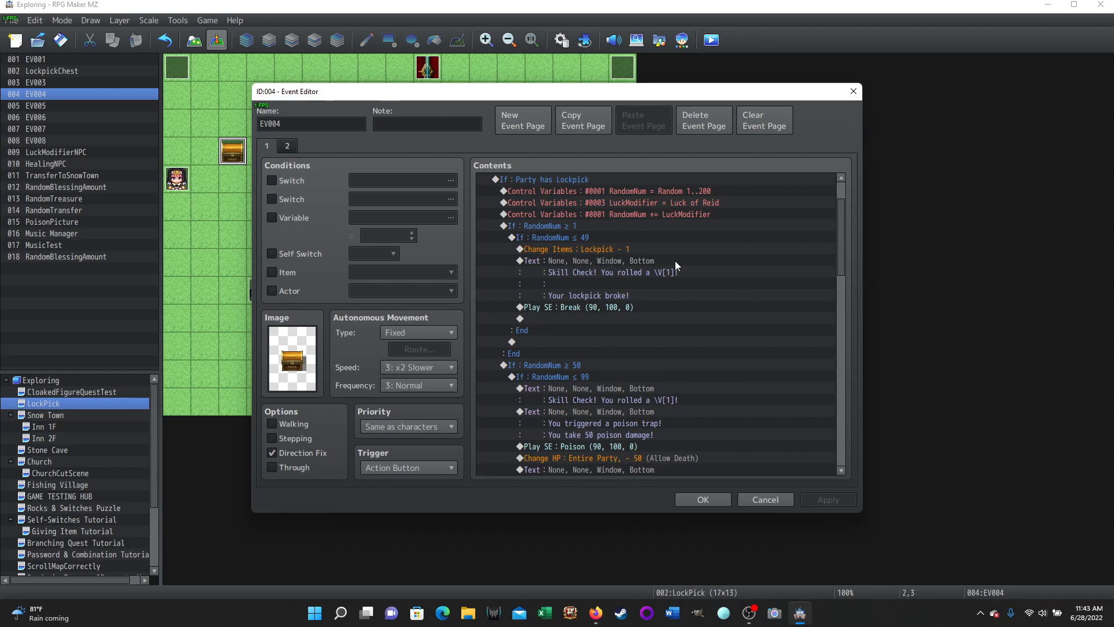
left_click(639, 190)
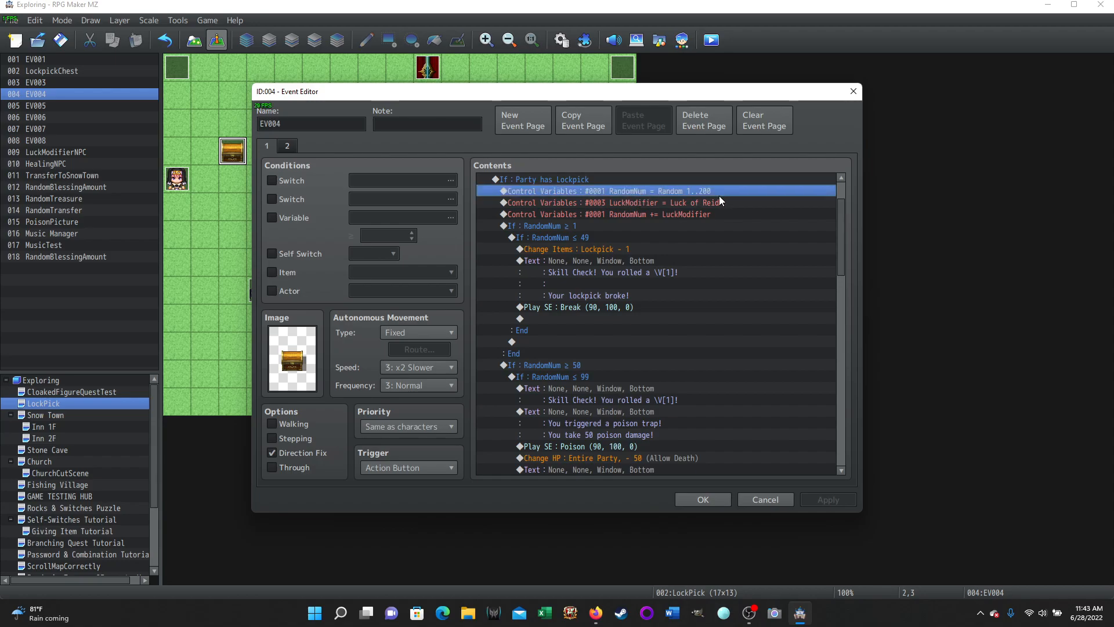
left_click(671, 201)
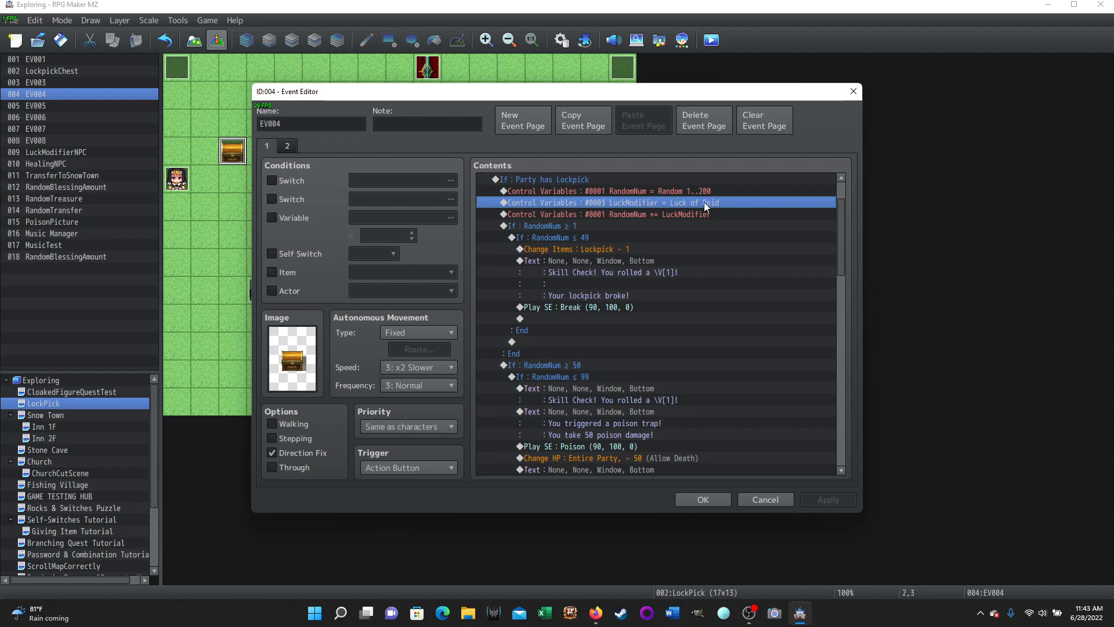
left_click(654, 216)
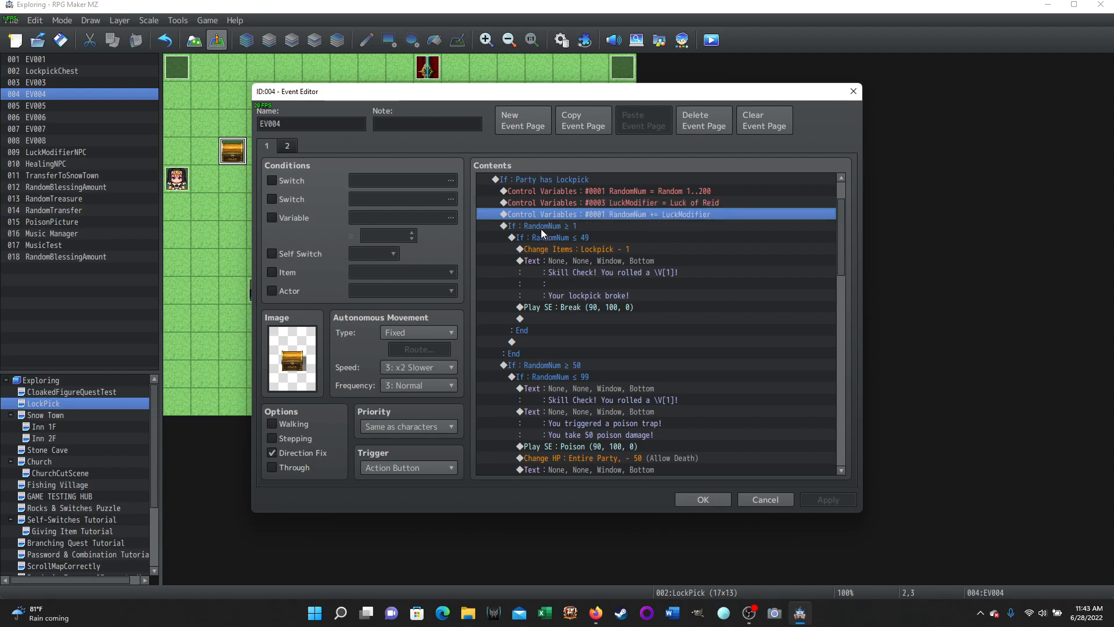
left_click(540, 226)
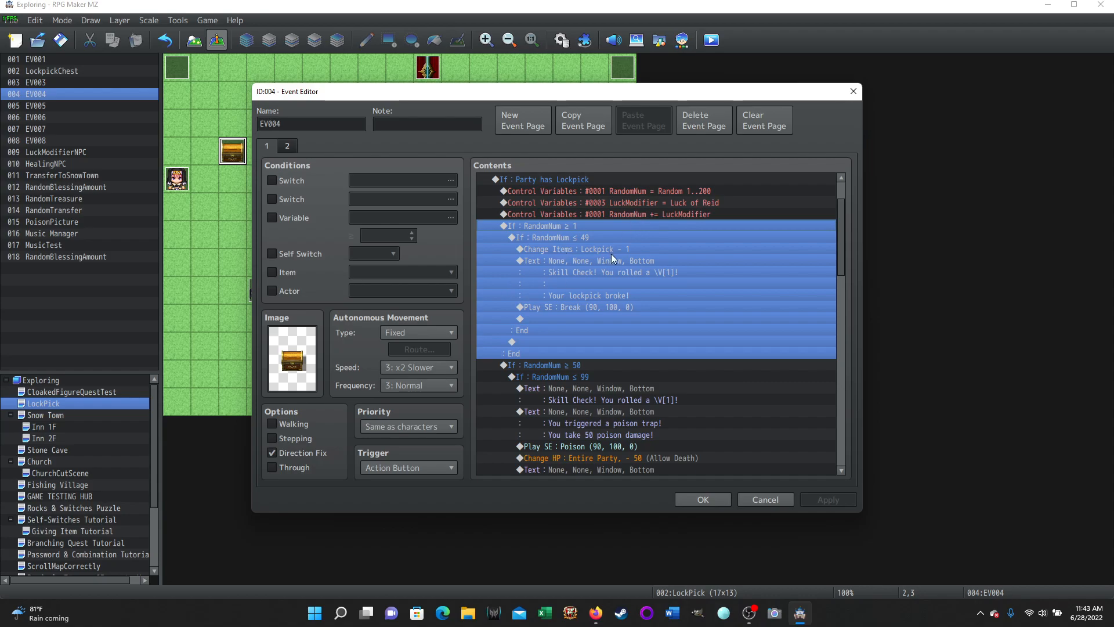
left_click(553, 363)
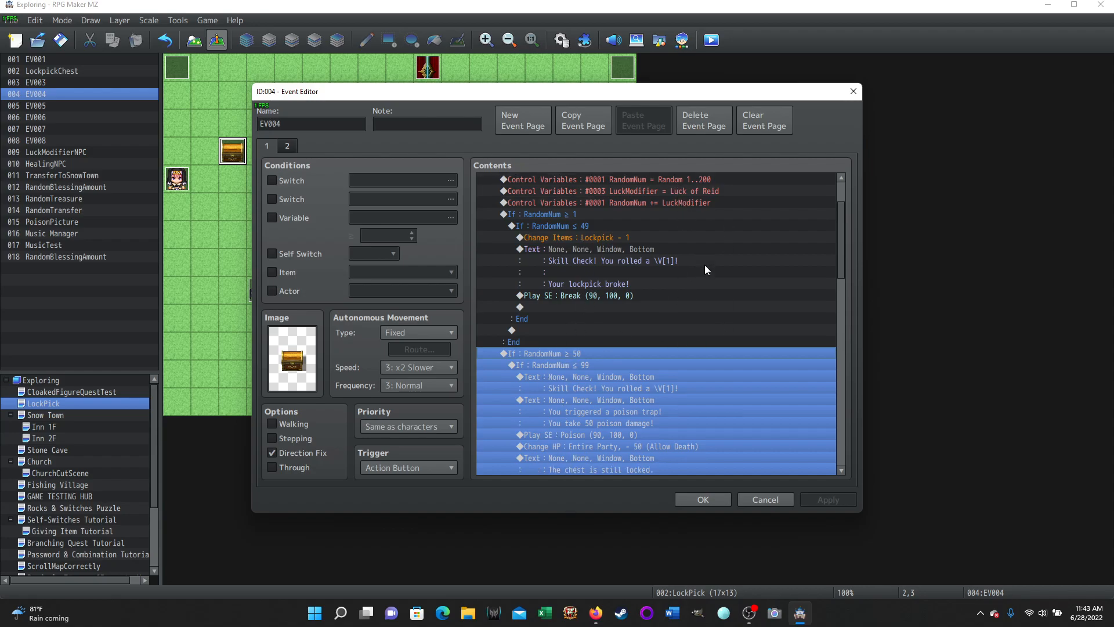
Examine the RandomNum 100 to 149 branch's skill check and poison trap messages, Poison sound effect, wait, and HP loss.
scroll(703, 267, "down", 9)
left_click(557, 250)
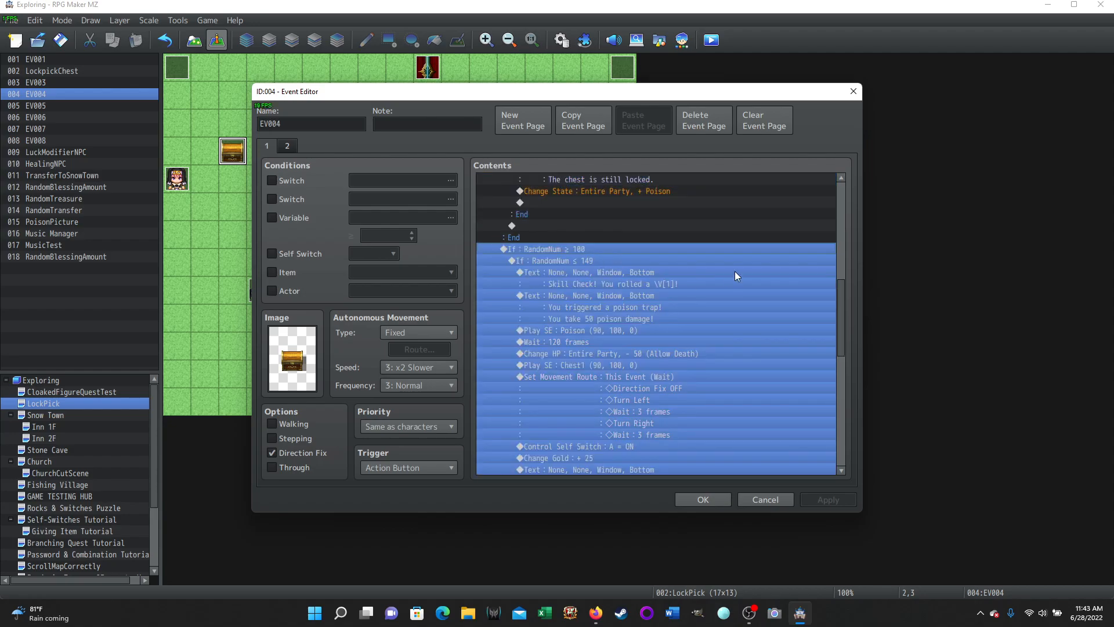
left_click(616, 281)
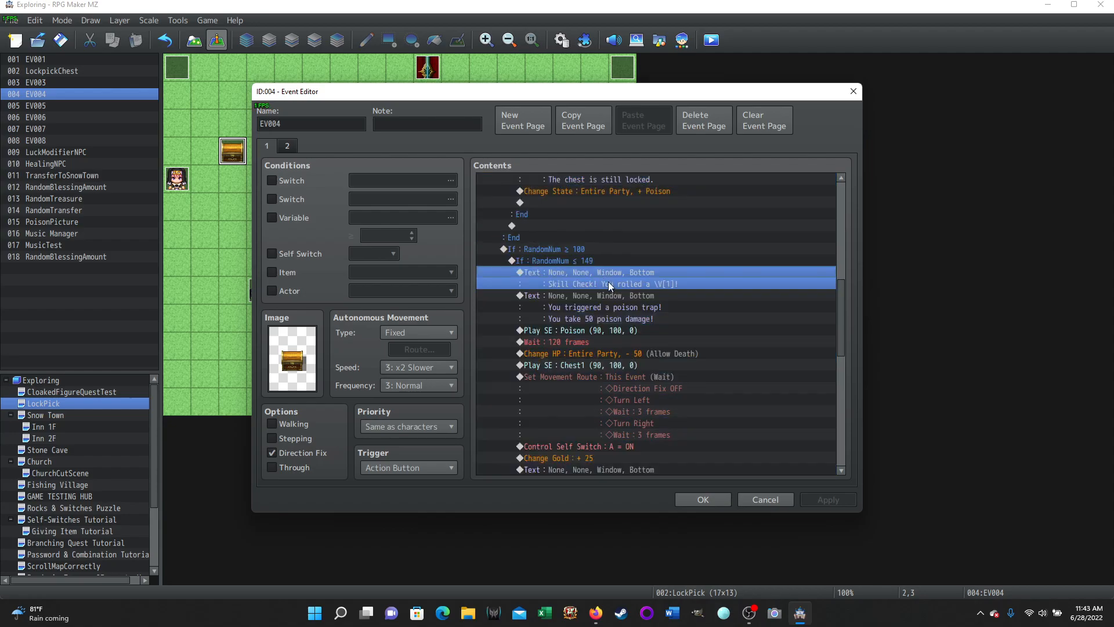
left_click(613, 298)
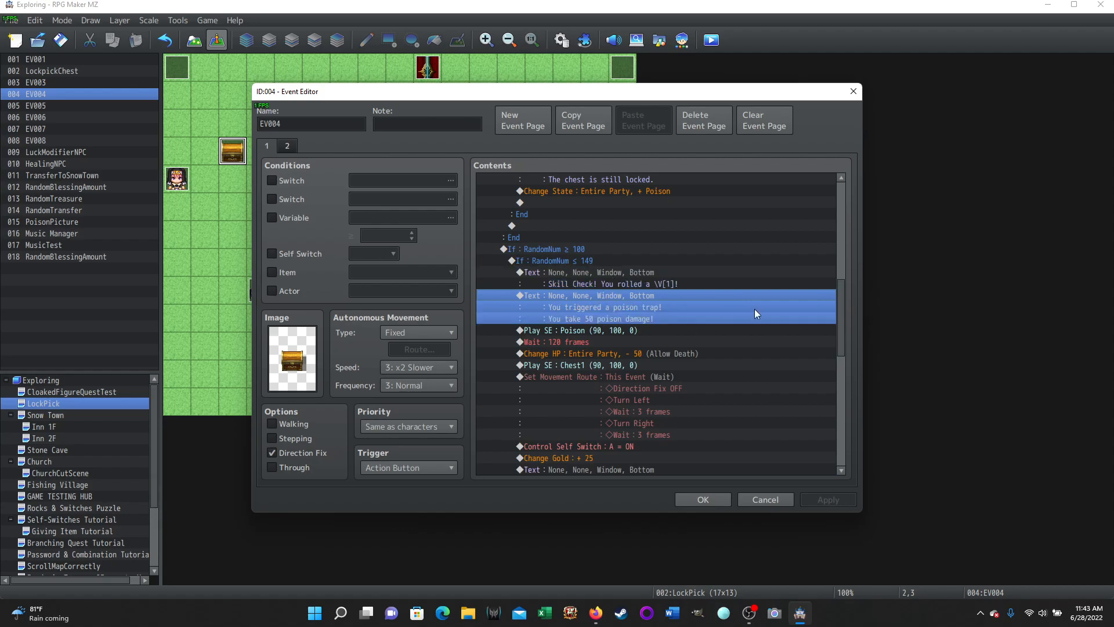
scroll(795, 310, "down", 1)
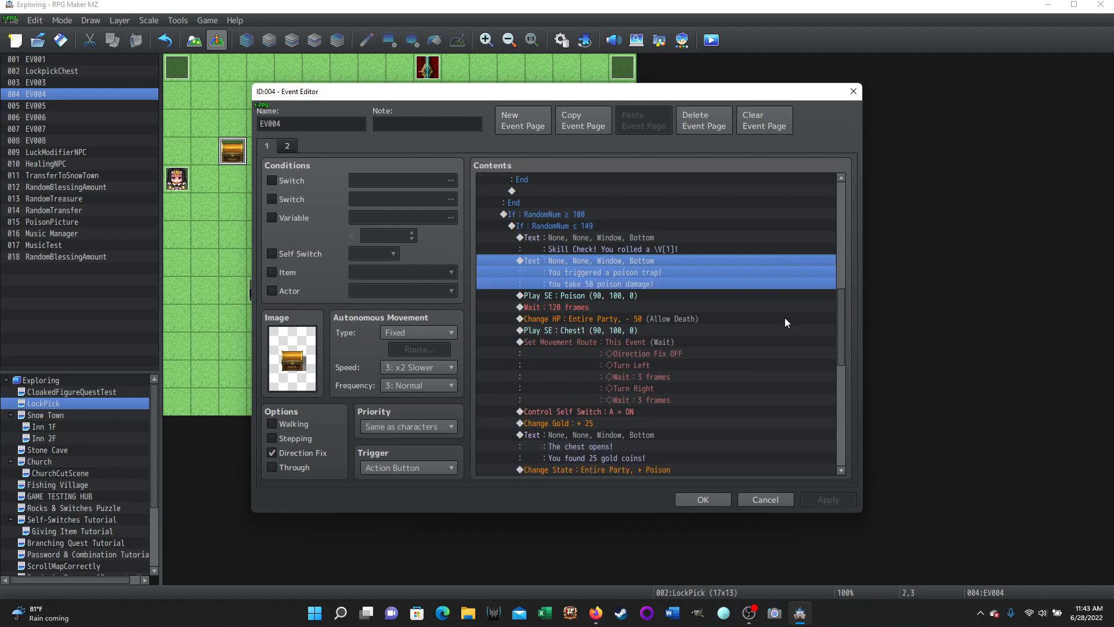
scroll(781, 313, "down", 1)
left_click(584, 273)
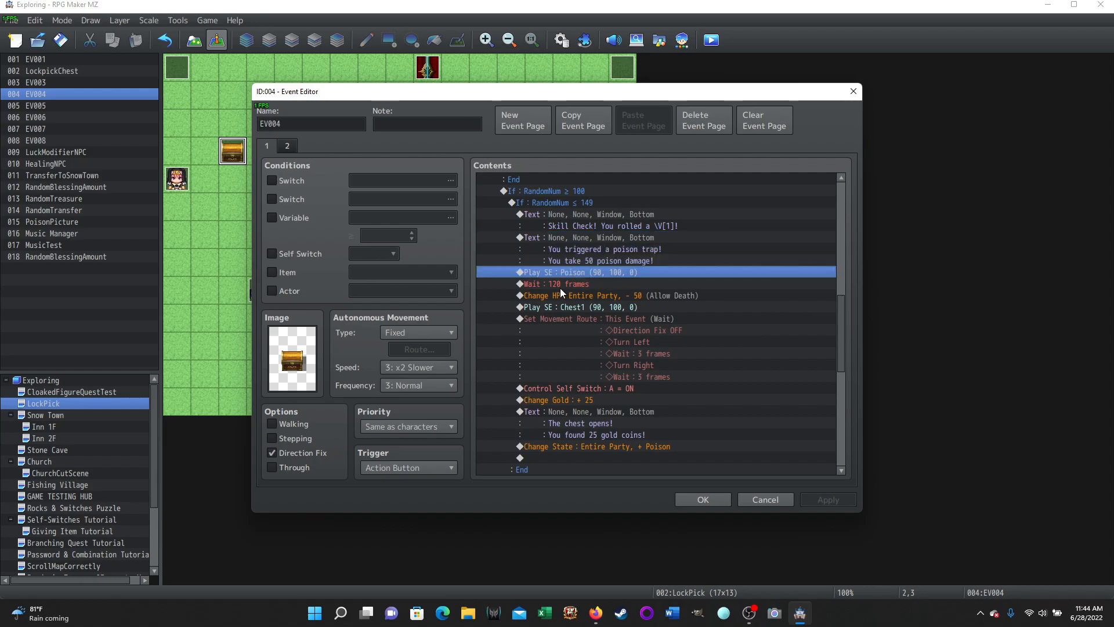
left_click(560, 289)
left_click(561, 291)
left_click(561, 288)
left_click(585, 298)
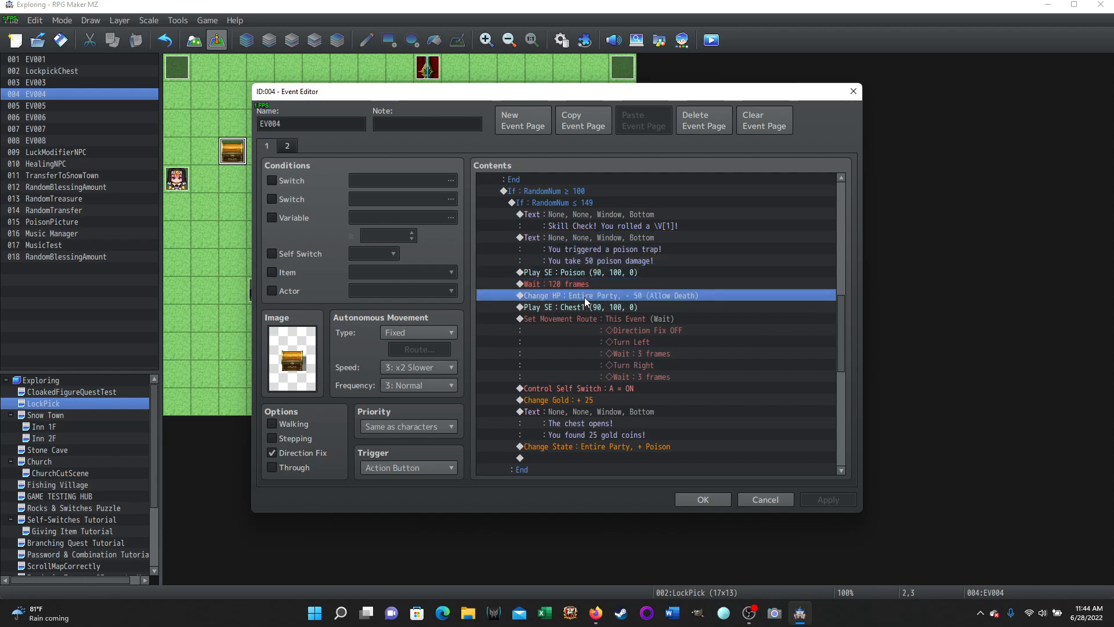
Examine the same branch's chest-opening commands, from the Chest1 sound and movement route through self switch, gold reward, message, and Poison state.
scroll(756, 307, "down", 1)
left_click(567, 272)
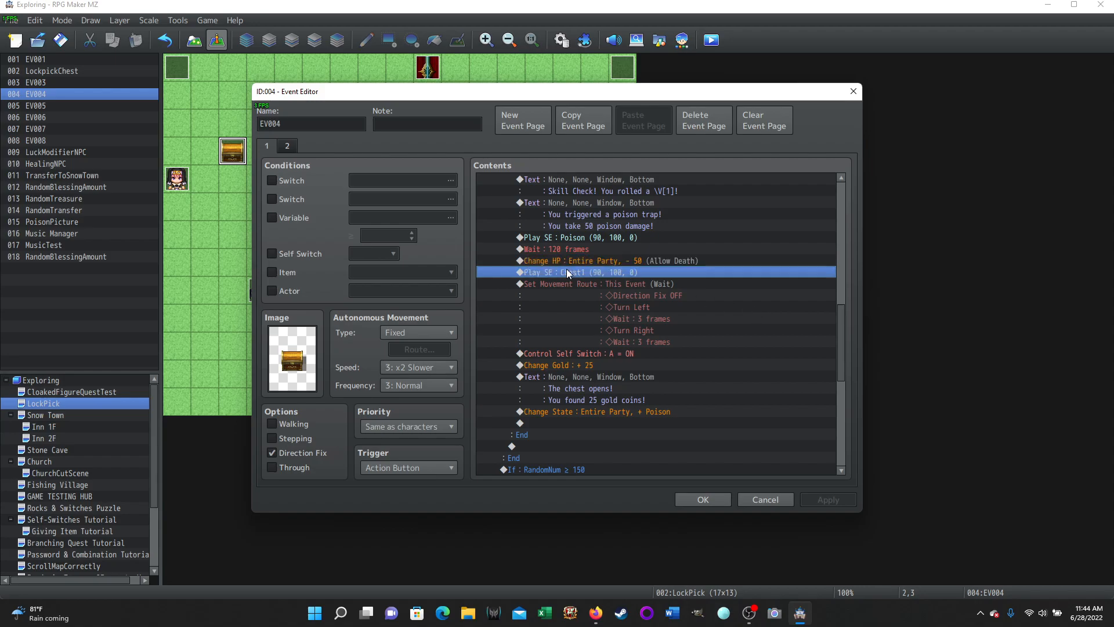
left_click(647, 284)
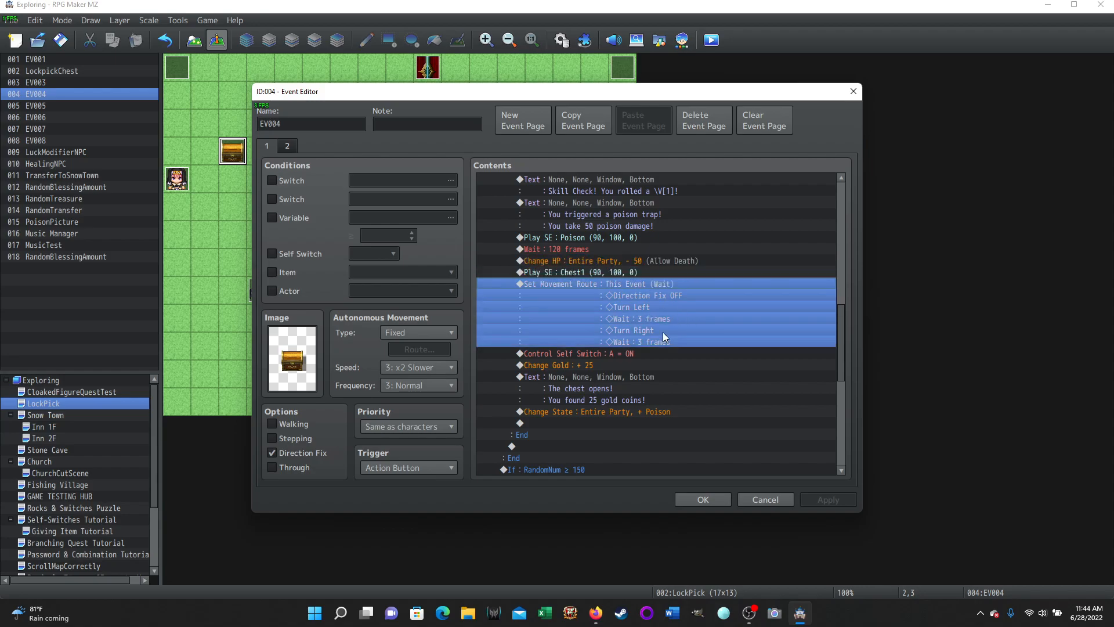
scroll(739, 315, "down", 2)
left_click(583, 273)
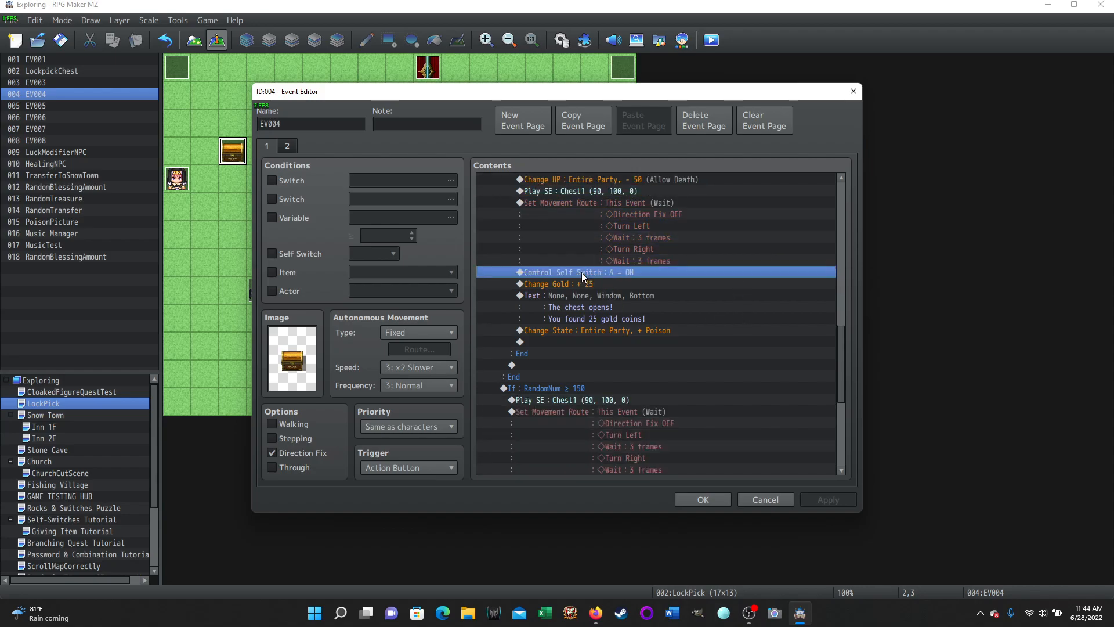
left_click(583, 283)
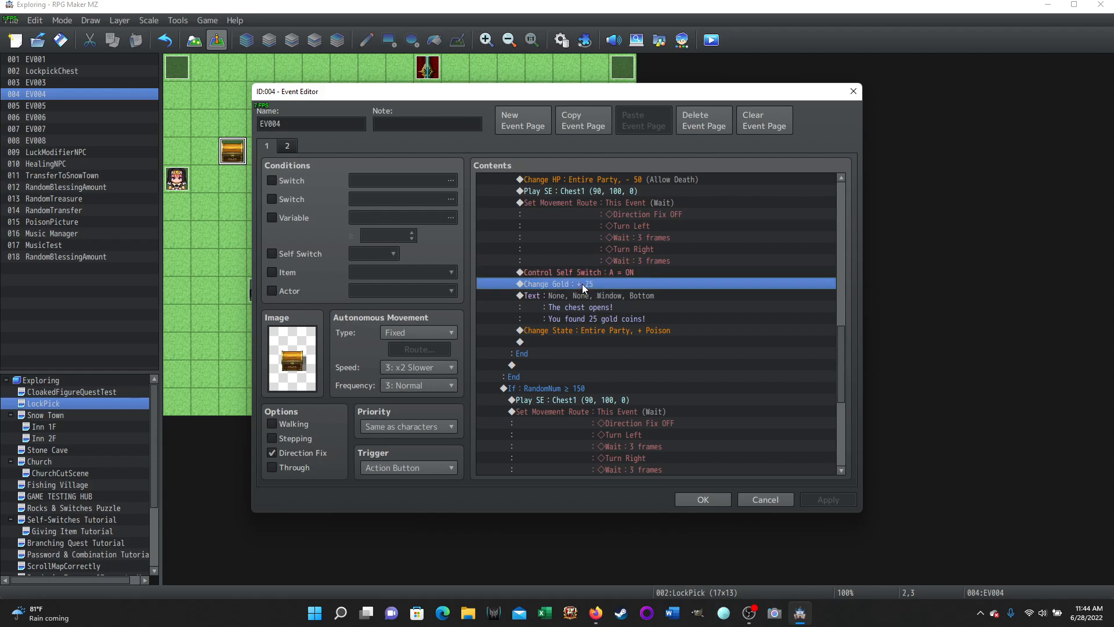
left_click(597, 305)
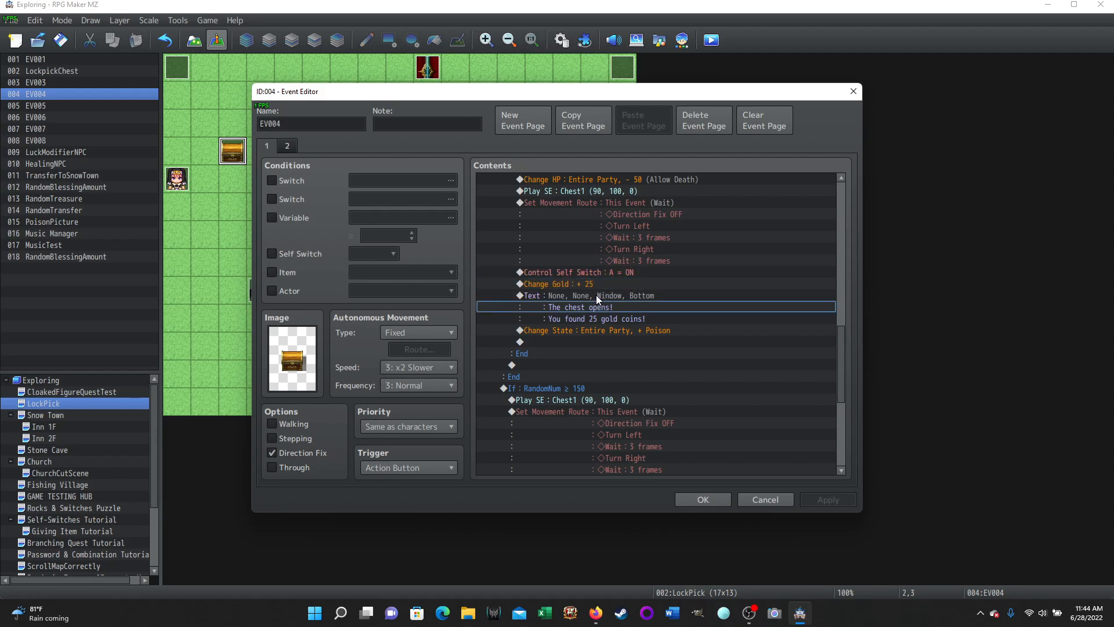
left_click(597, 295)
left_click(587, 330)
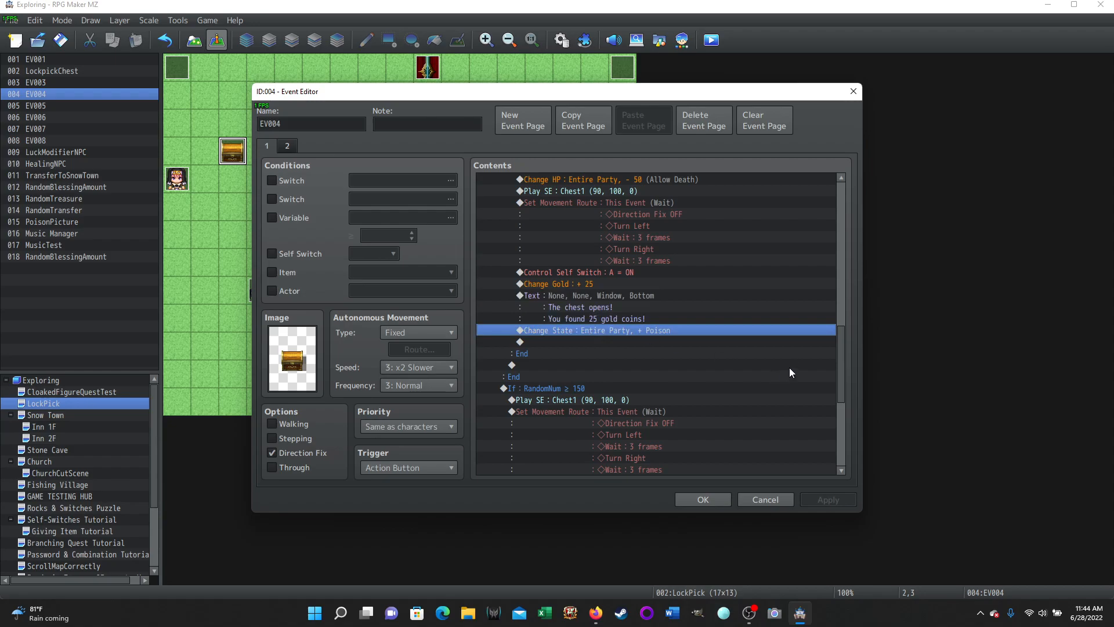
Examine the RandomNum 150 or higher branch, including its Chest1 sound, movement route, self switch, gold reward, and messages.
scroll(789, 368, "down", 5)
left_click(542, 215)
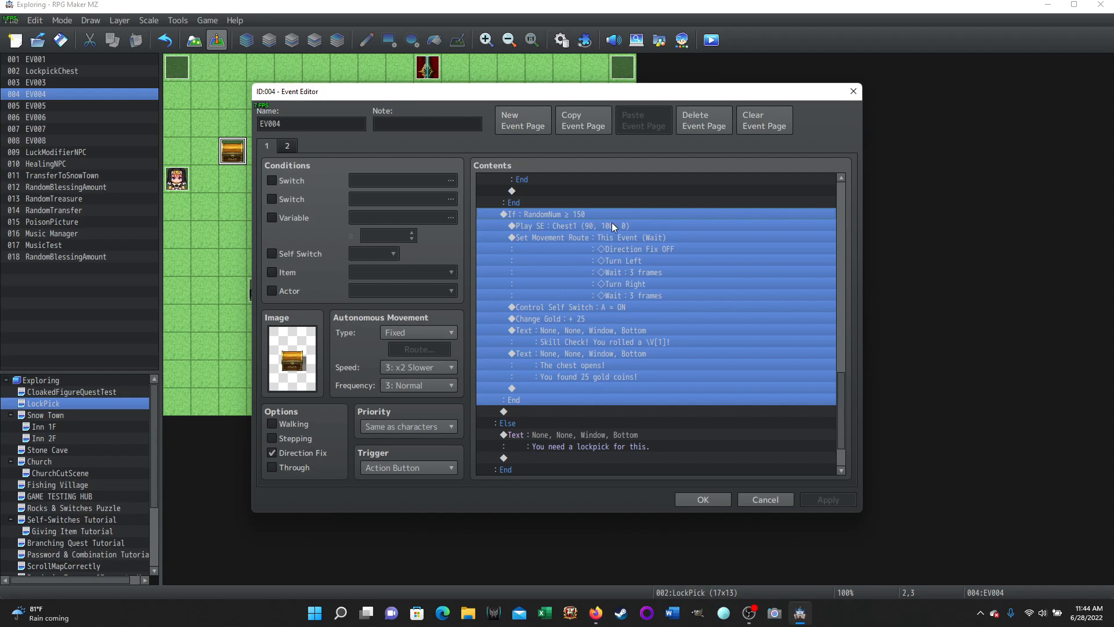
left_click(579, 225)
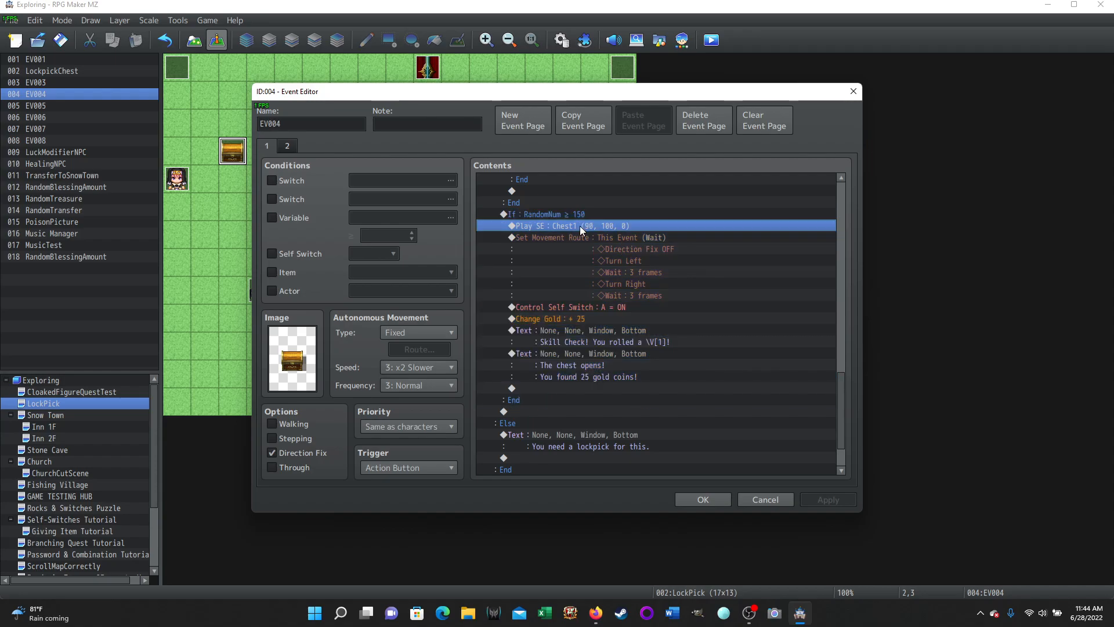
left_click(614, 238)
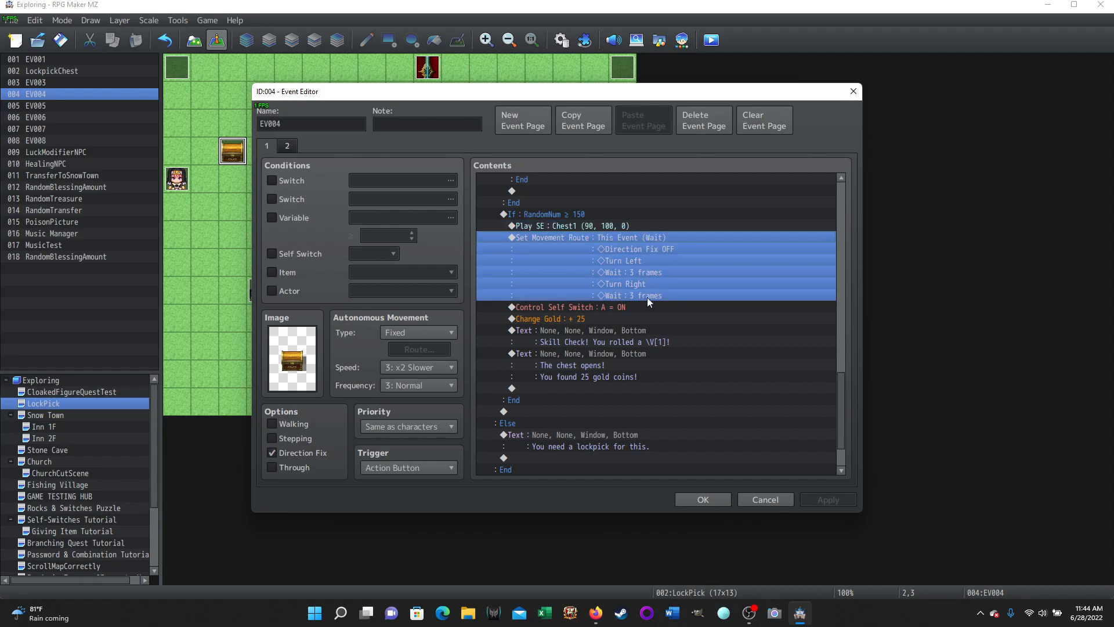
left_click(584, 308)
left_click(578, 319)
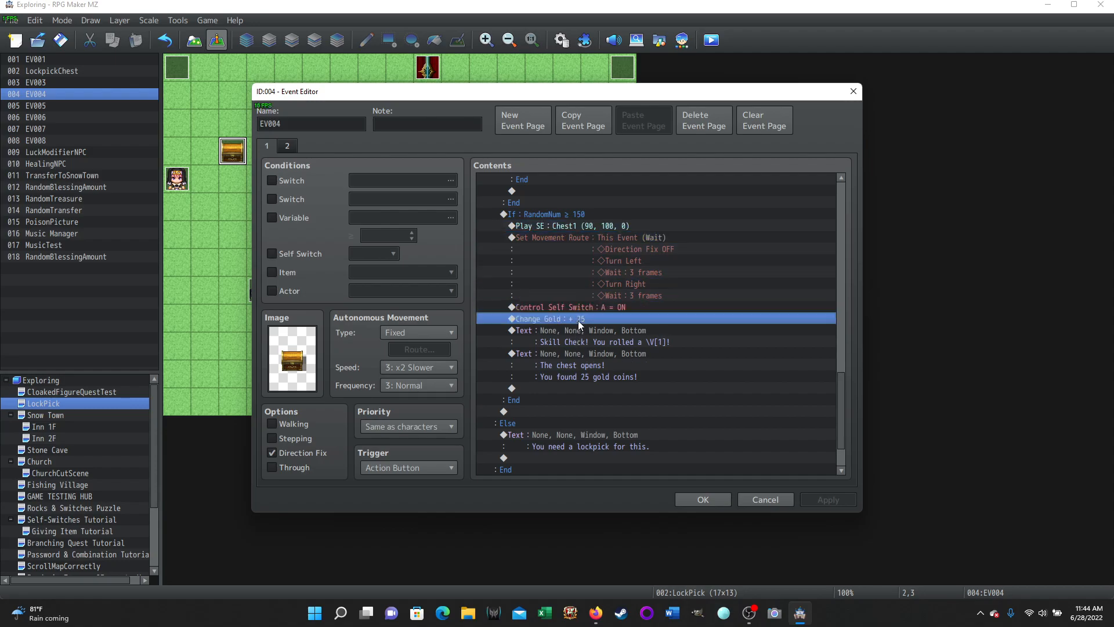
left_click(629, 341)
scroll(692, 343, "down", 2)
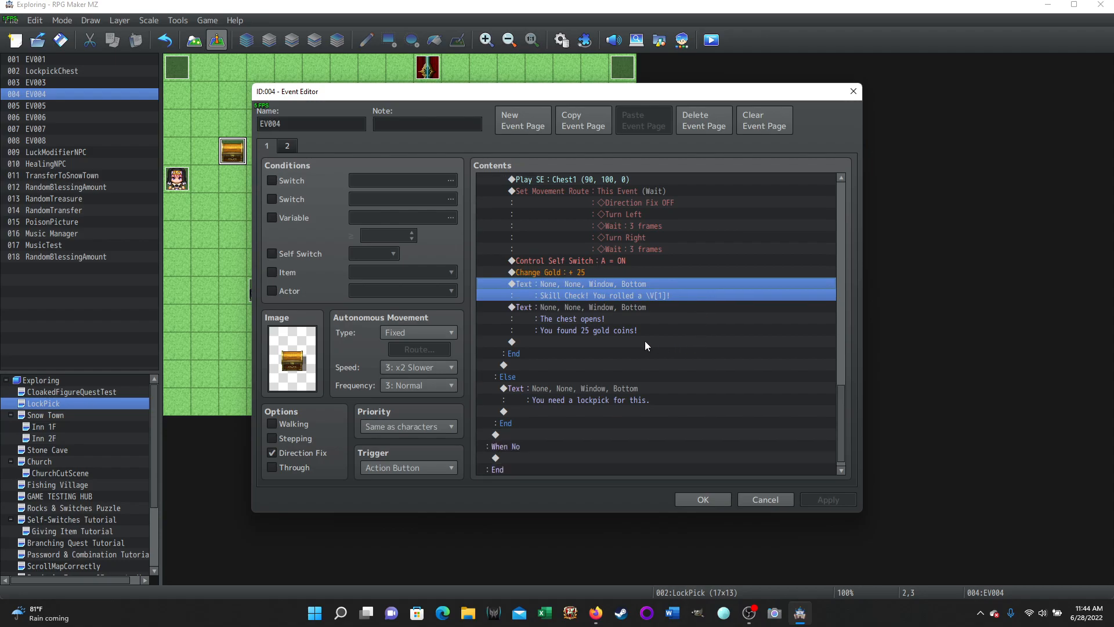
left_click(582, 314)
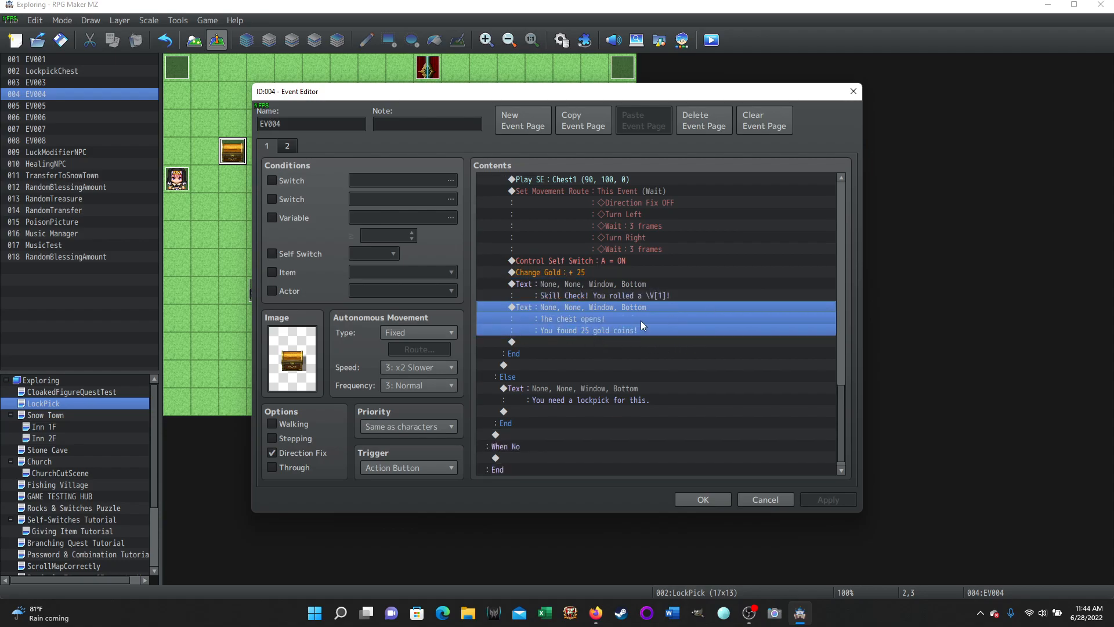
Recheck the luck-modified roll commands near the start of EV004, and close the event without changes.
scroll(638, 325, "down", 1)
scroll(673, 371, "up", 3)
scroll(726, 357, "up", 10)
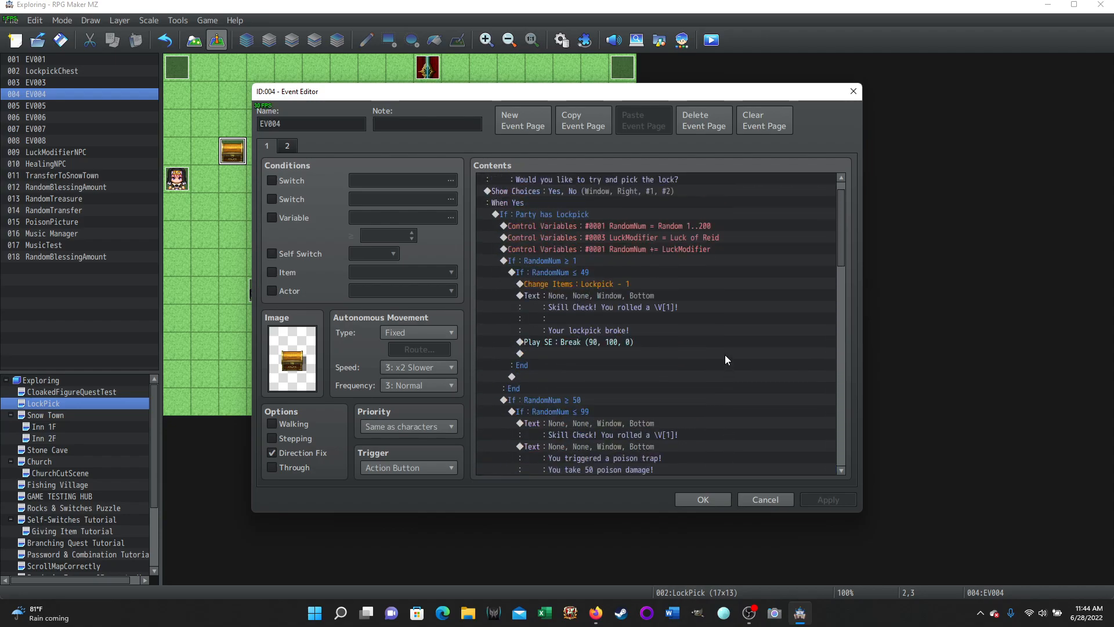
scroll(725, 359, "up", 1)
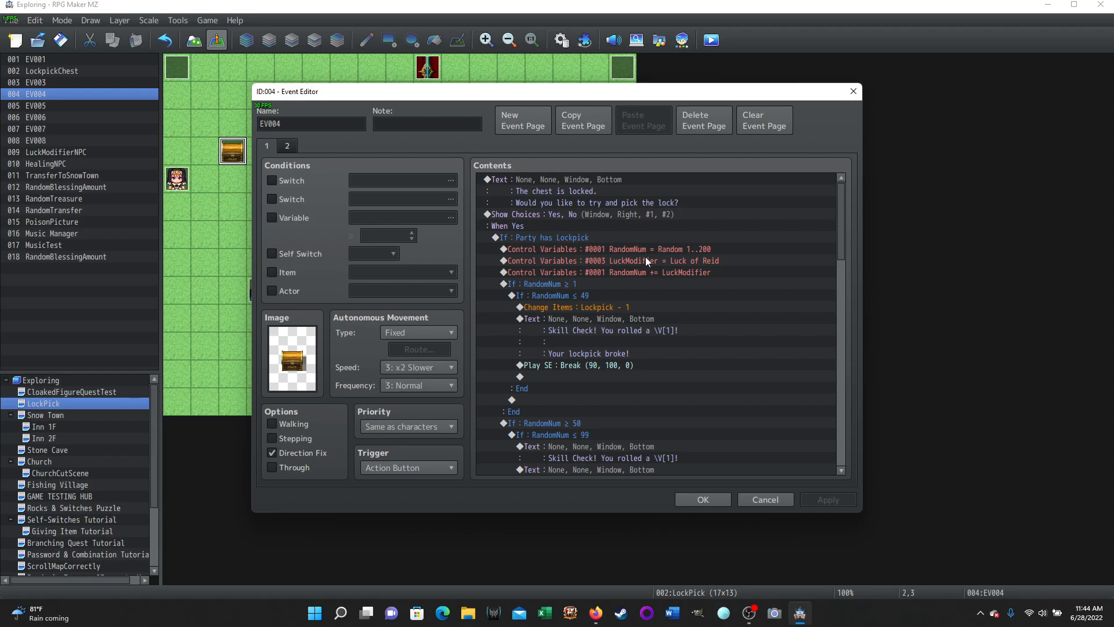
left_click(765, 498)
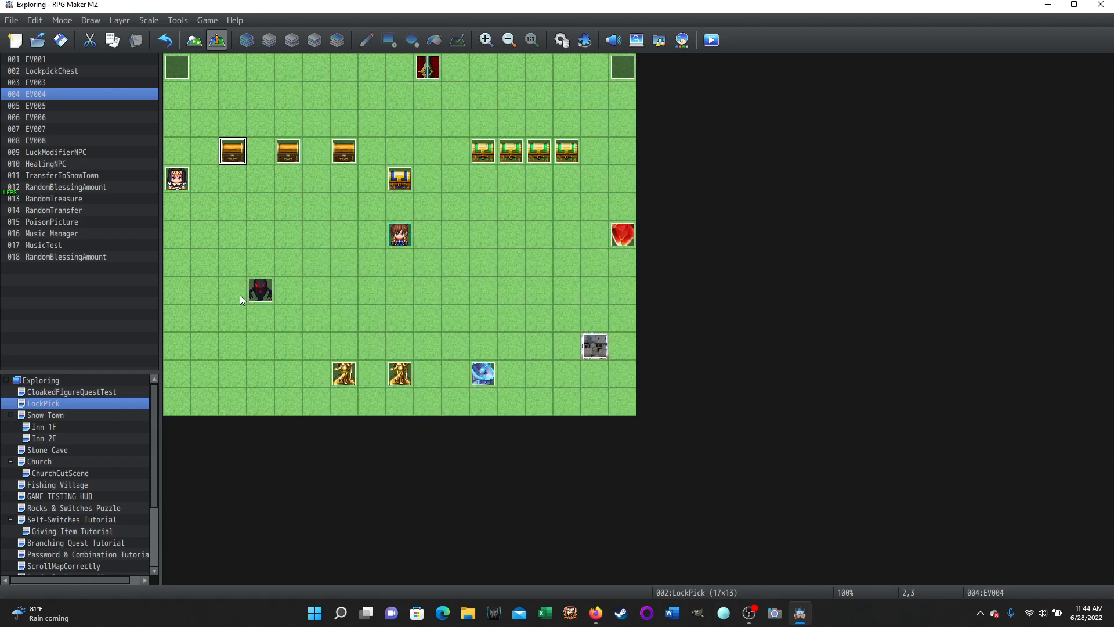
View LuckModifierNPC's skill check commands for the thief skill and luck attribute modifiers, and close the event without changes.
double_click(256, 293)
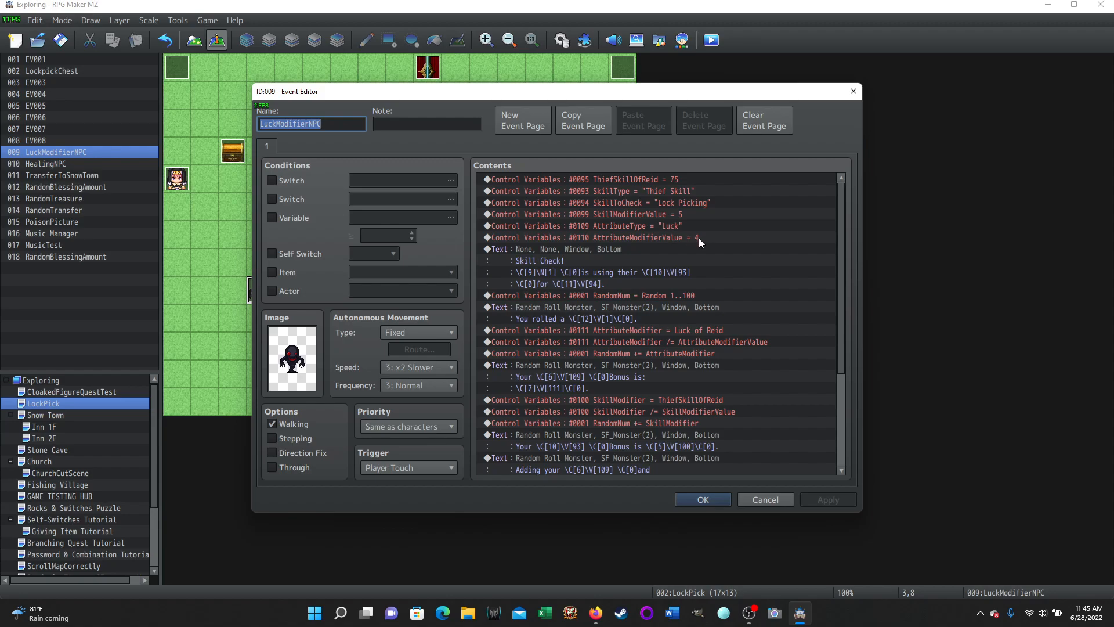
left_click(769, 498)
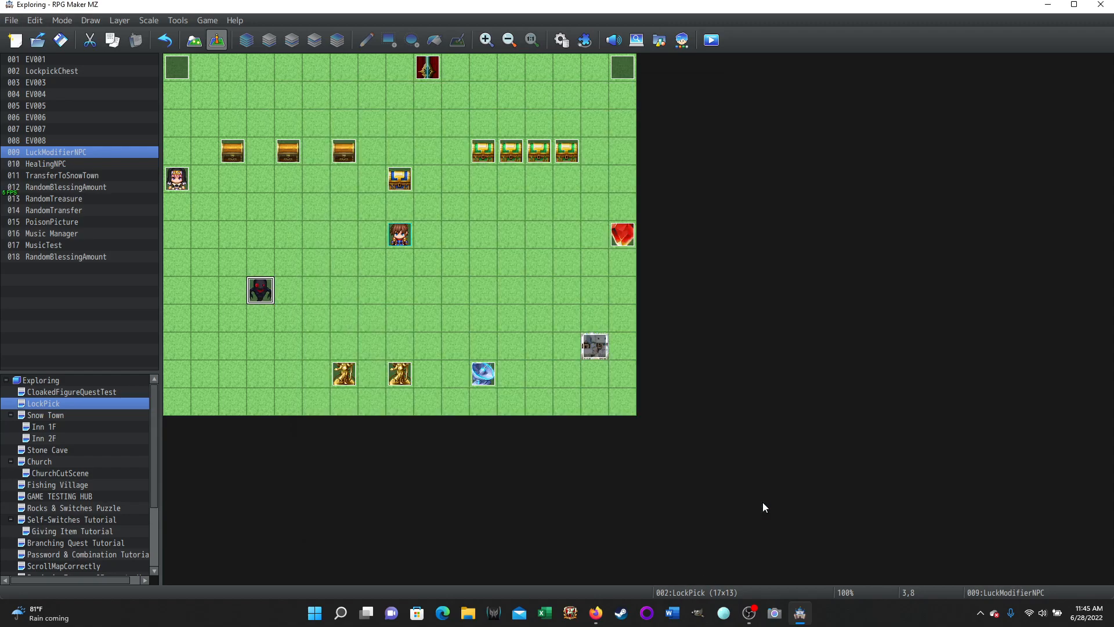
Review EV003's unmodified RandomNum roll and all its outcome branches, and close the event without changes.
double_click(348, 155)
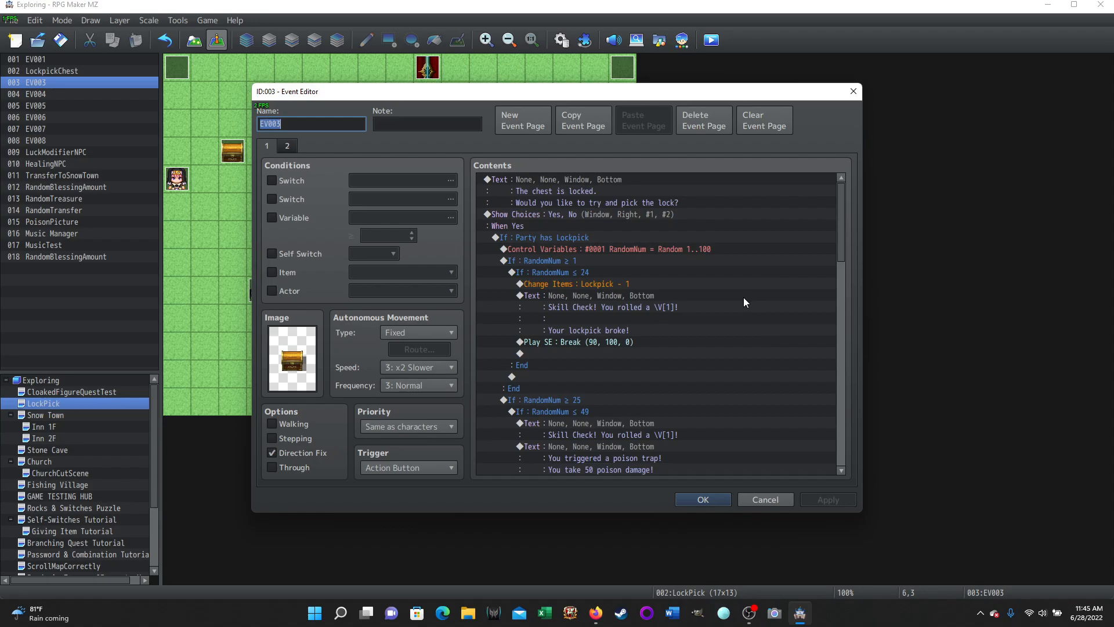
scroll(743, 298, "down", 5)
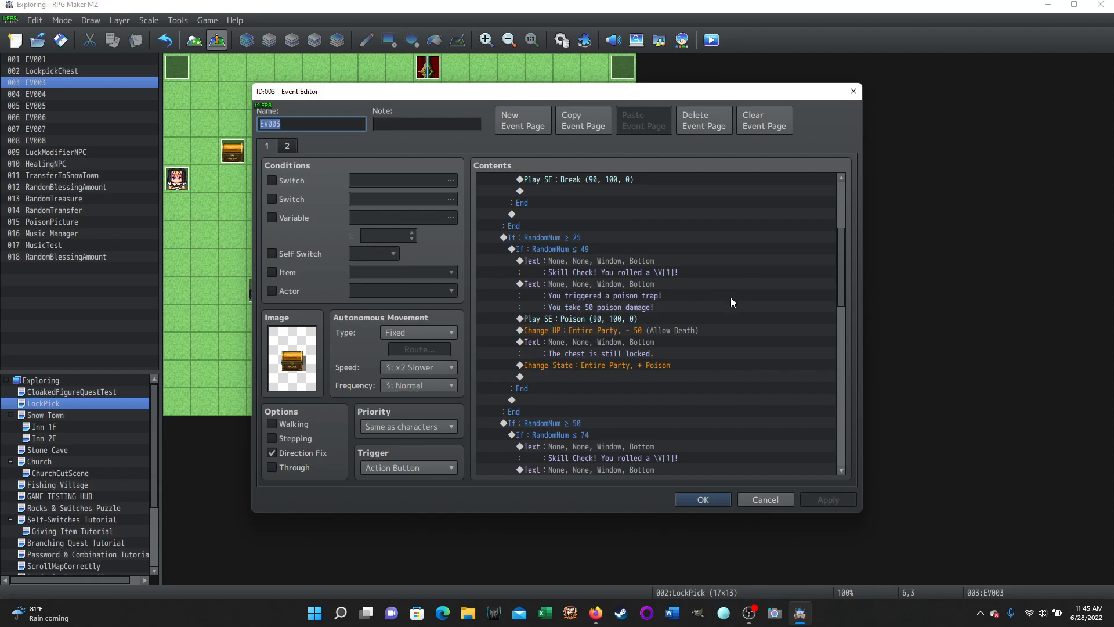
scroll(740, 298, "down", 6)
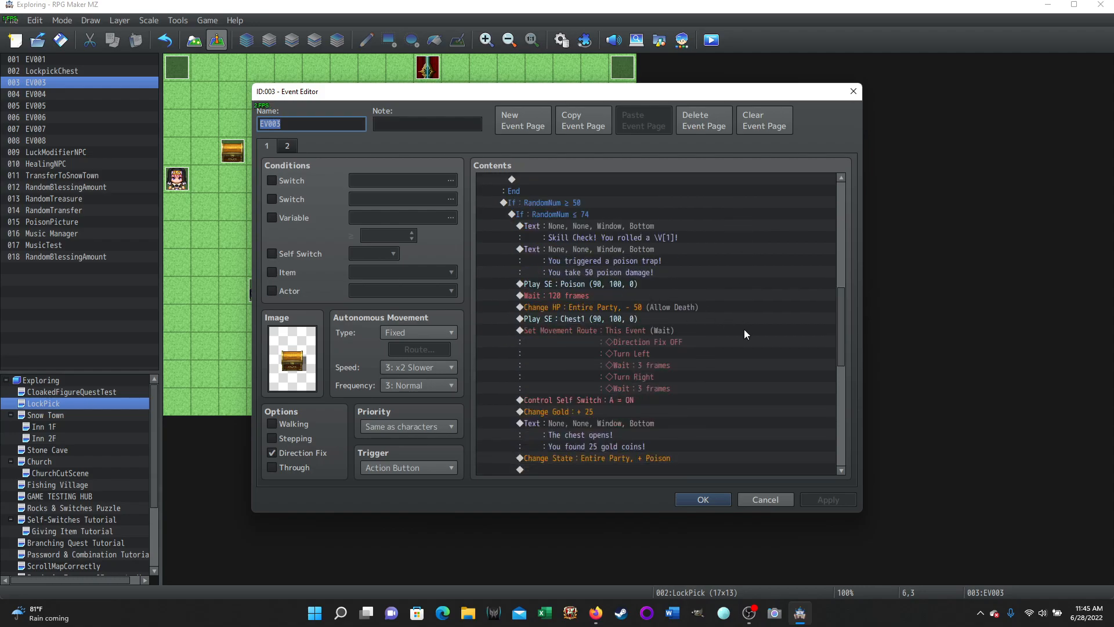
scroll(746, 332, "down", 7)
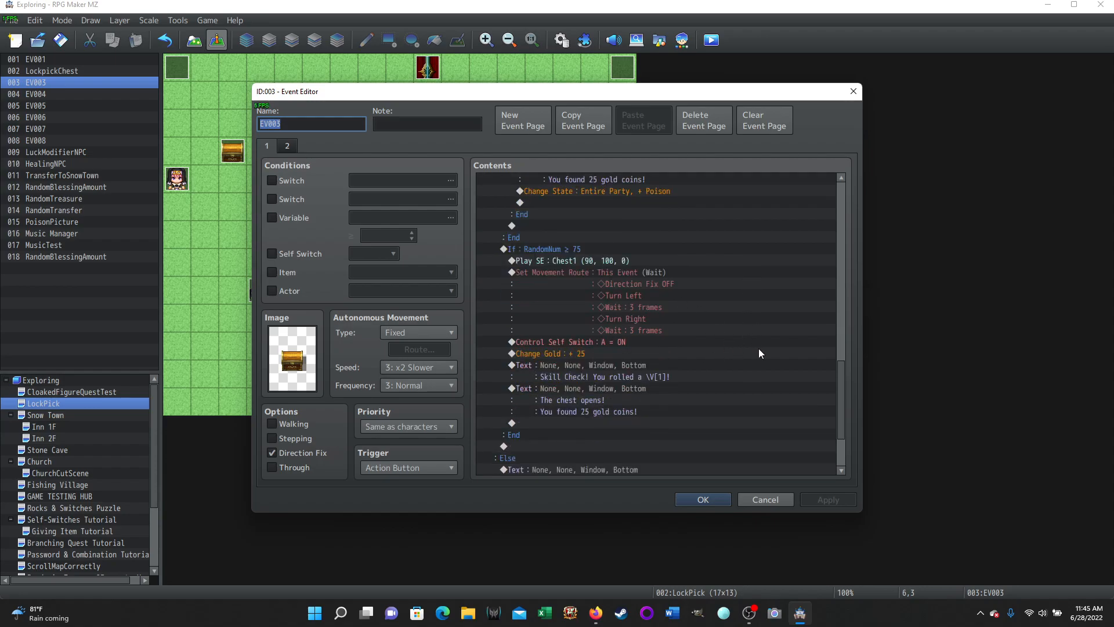
scroll(758, 353, "up", 15)
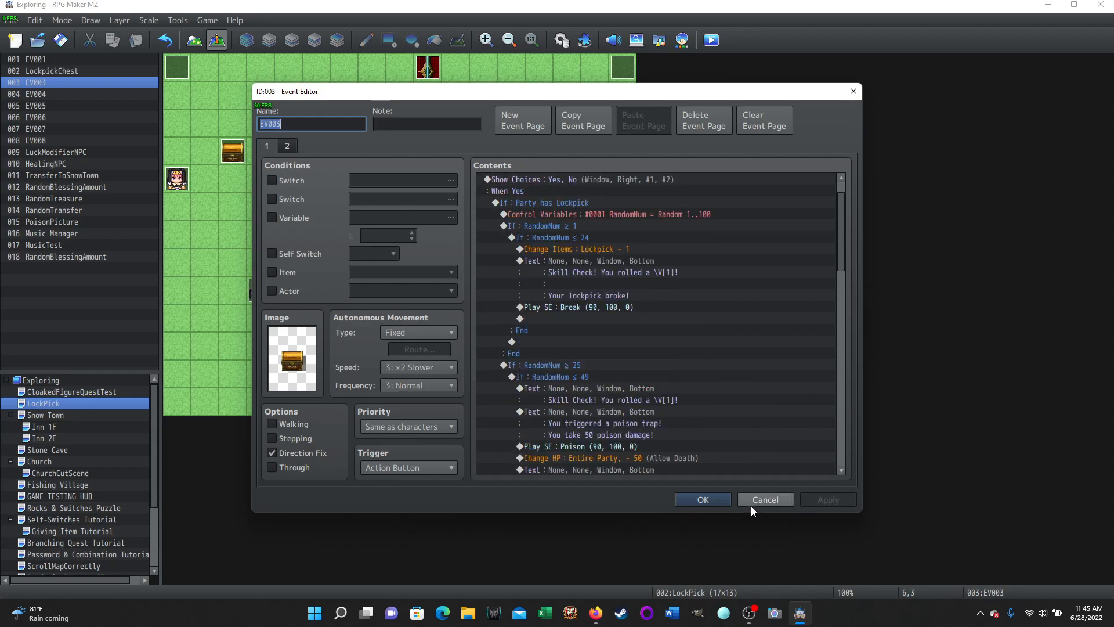
left_click(755, 502)
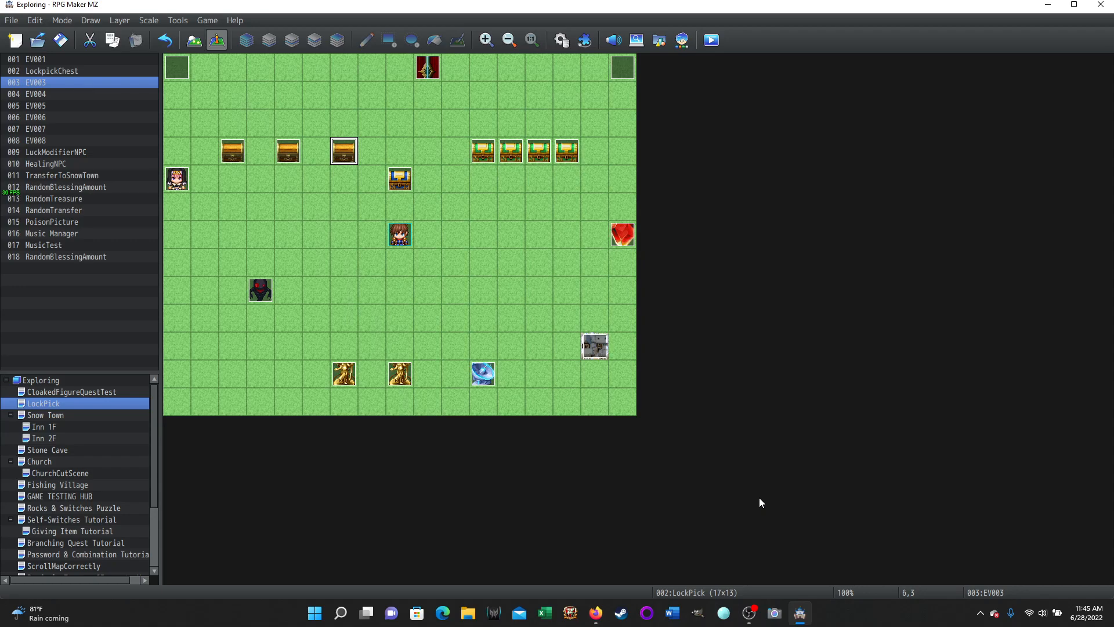